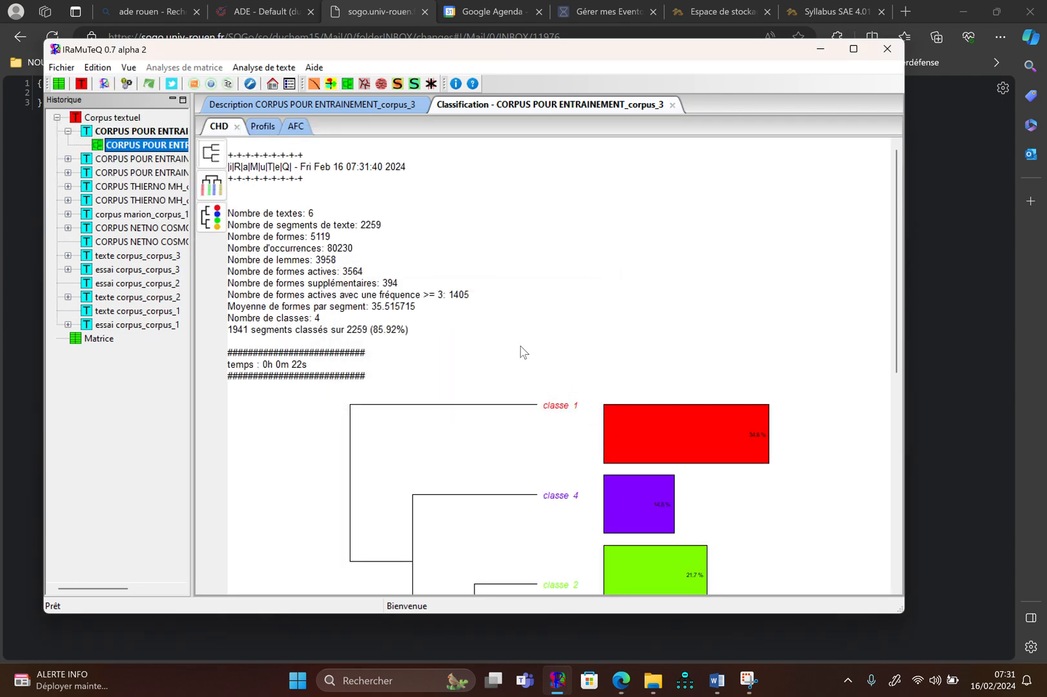
Generate the CHD1 phylogram dendrogram with word lists per class, plus a 500 by 700 png phylogram with word clouds
scroll(523, 352, down, 3)
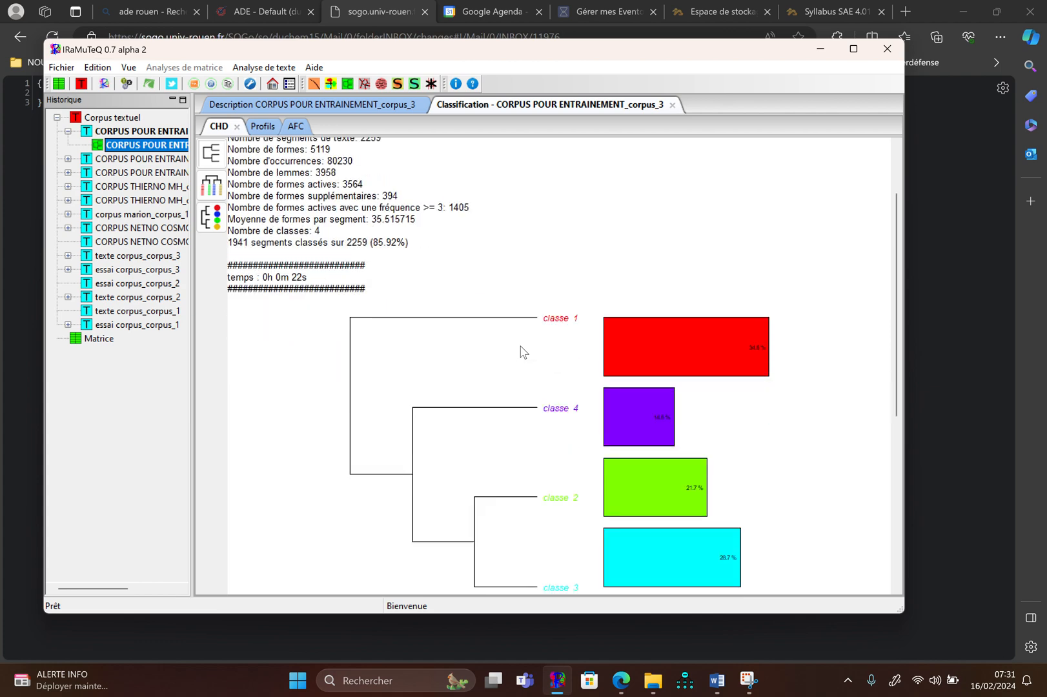
scroll(523, 351, down, 1)
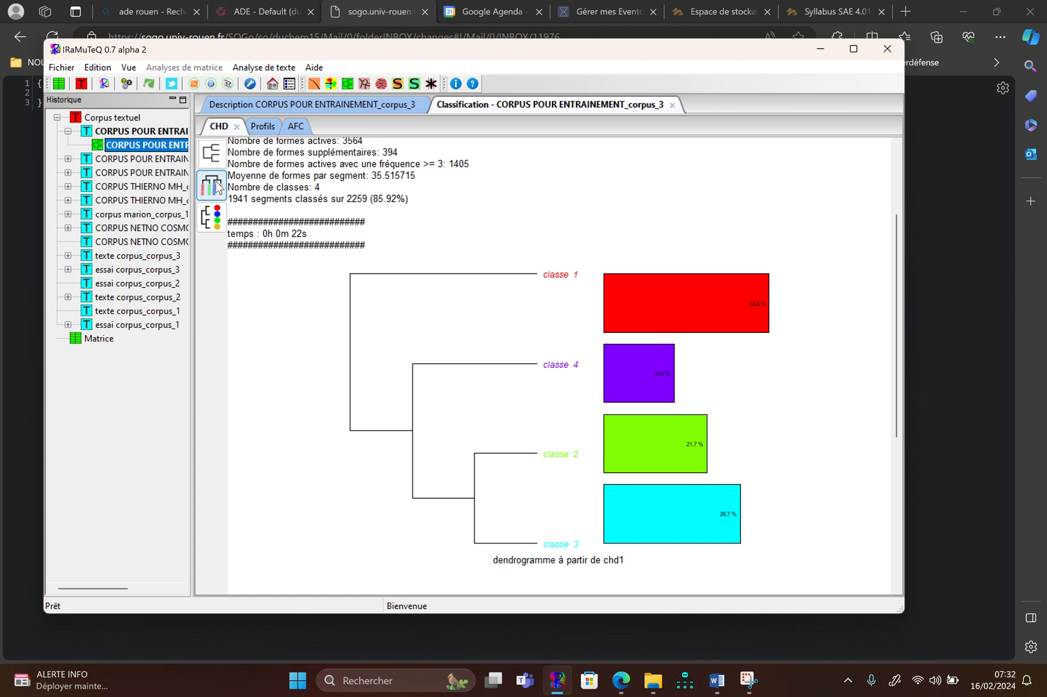
click(217, 187)
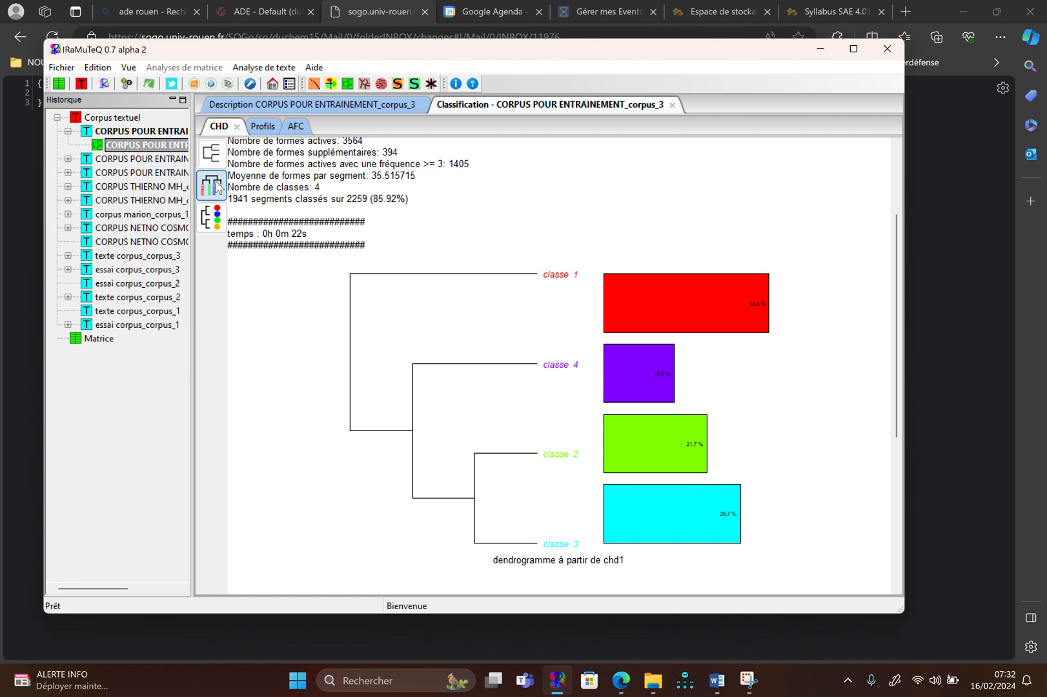
click(488, 401)
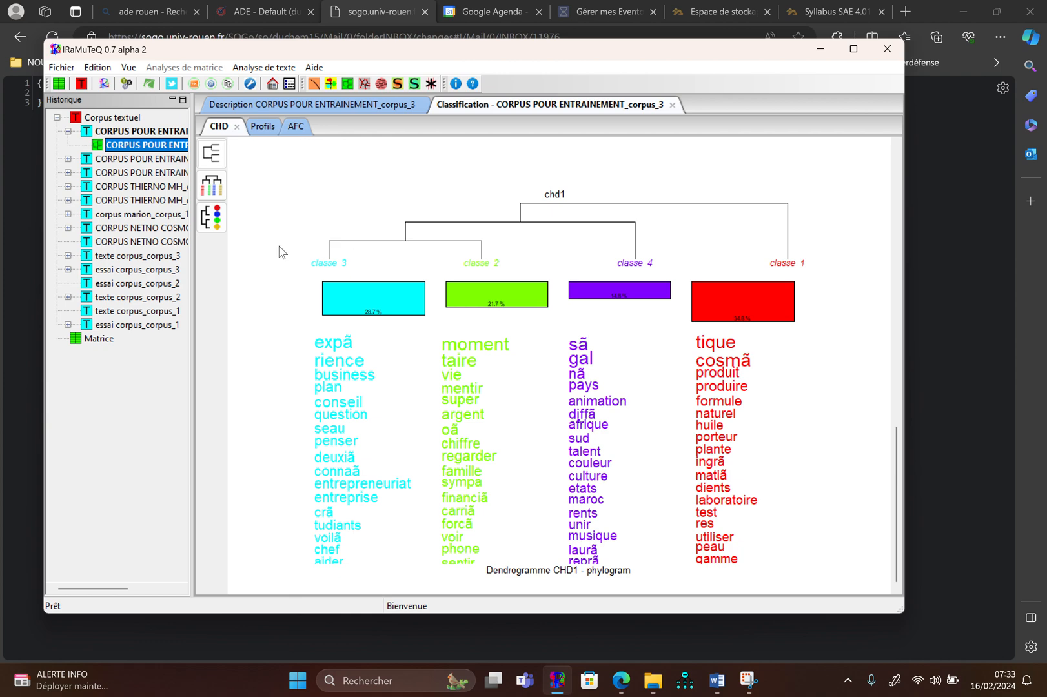
click(215, 222)
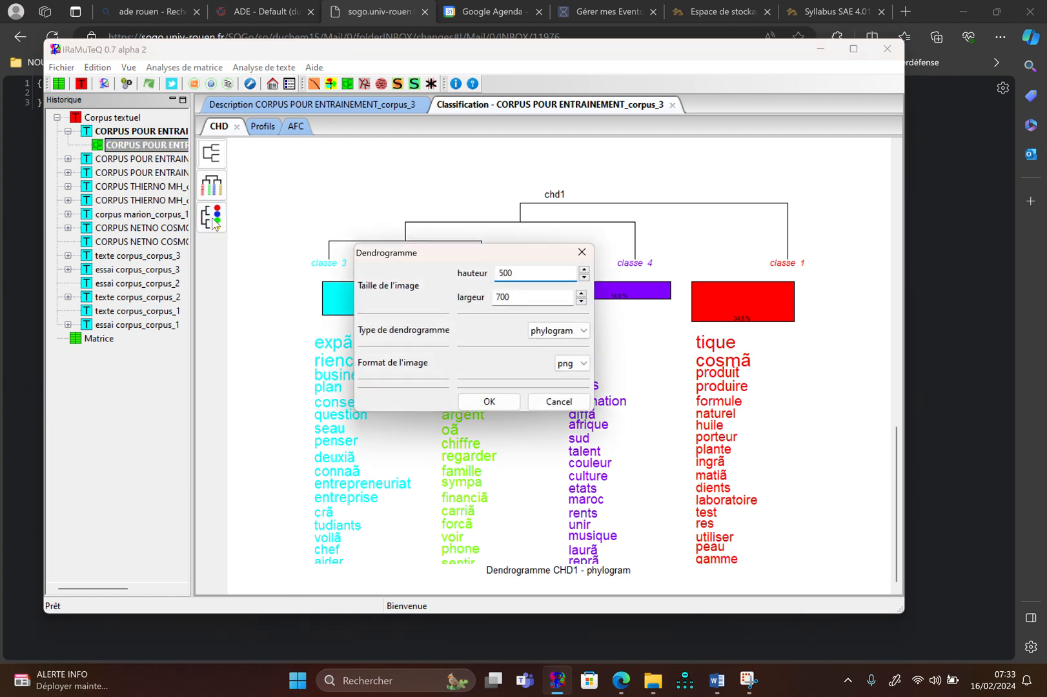
click(489, 402)
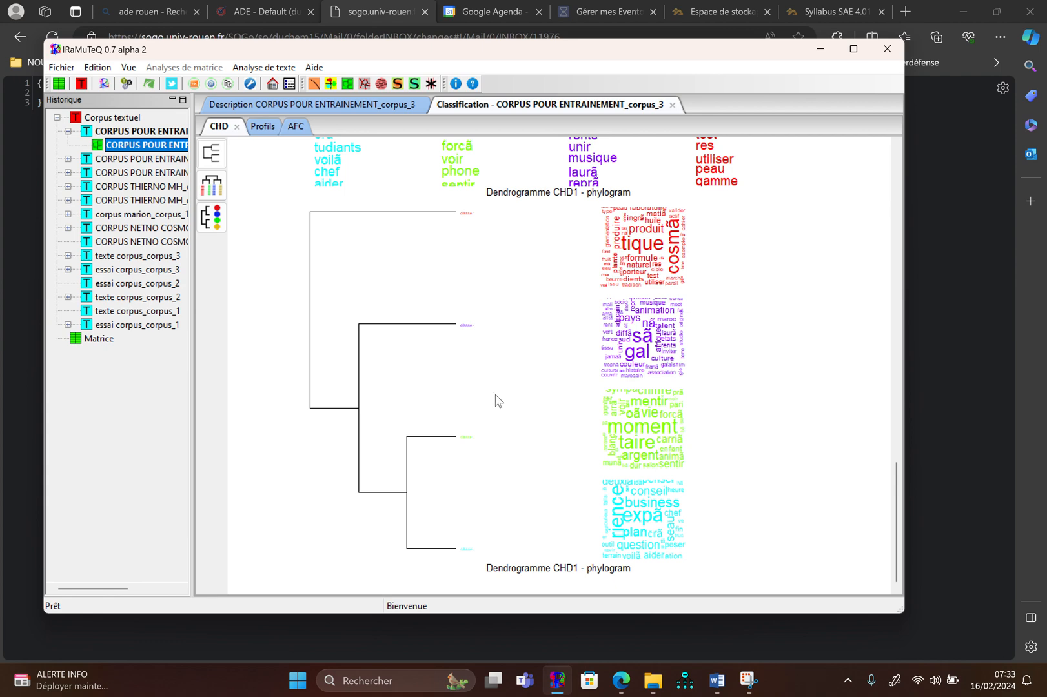
Examine how the class vocabularies are distributed across the two factors of the AFC map
click(297, 126)
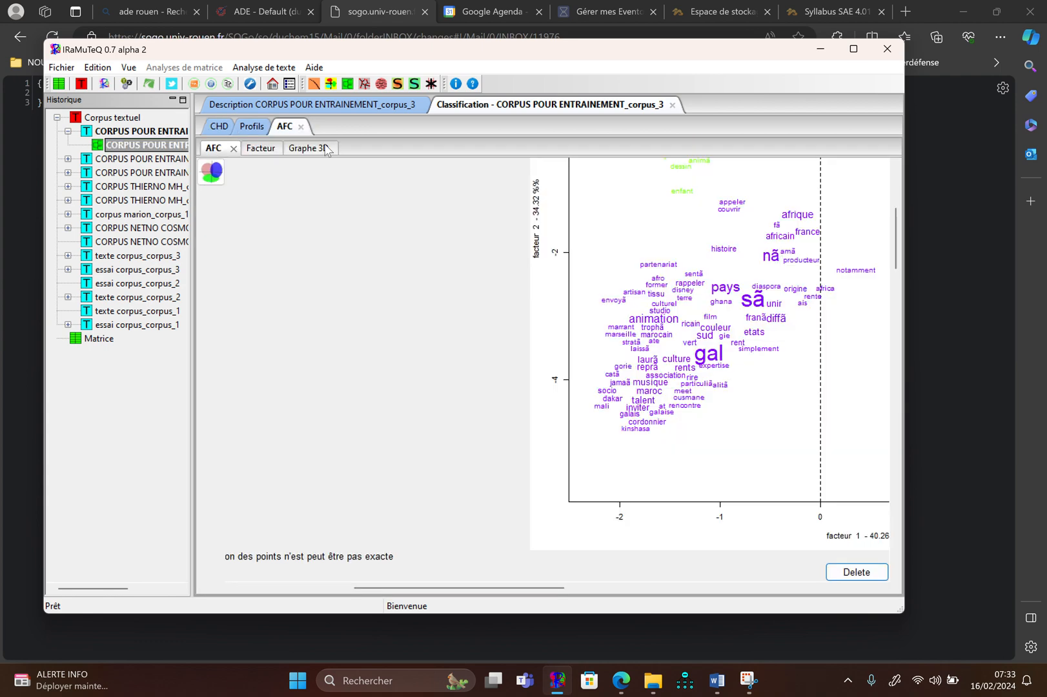
scroll(387, 215, right, 3)
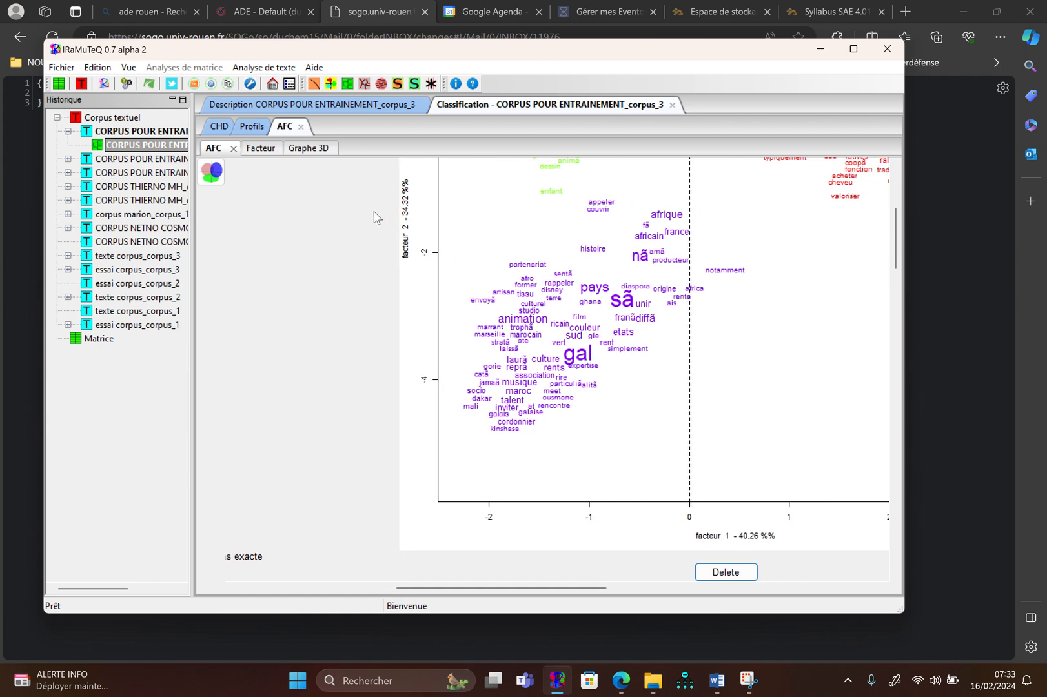
scroll(380, 267, up, 5)
scroll(382, 270, right, 4)
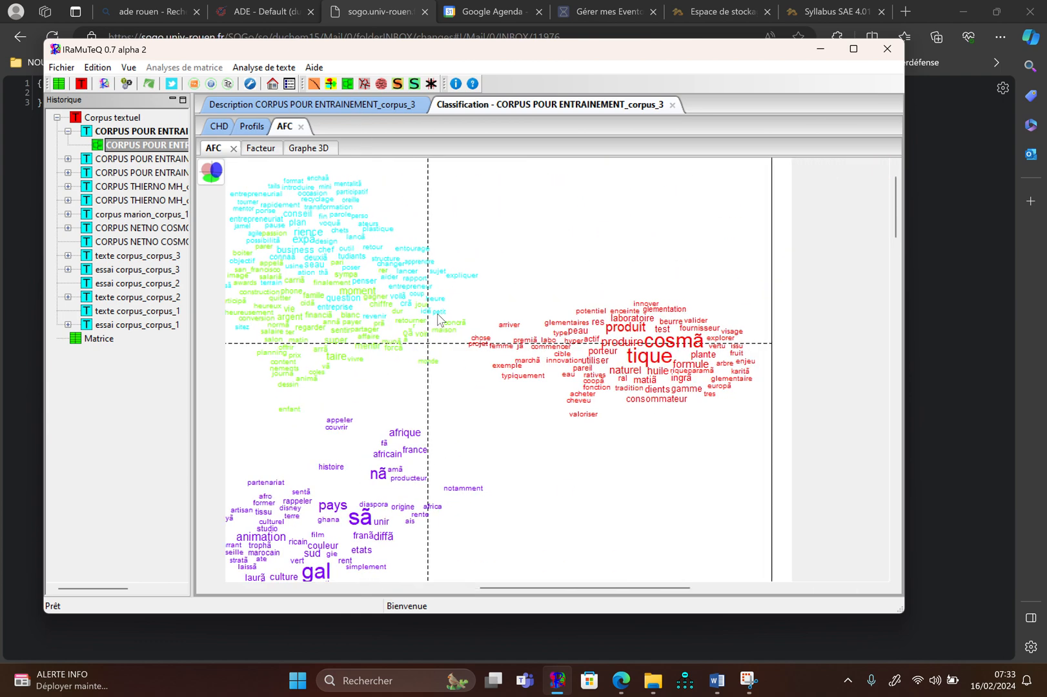
scroll(438, 318, left, 1)
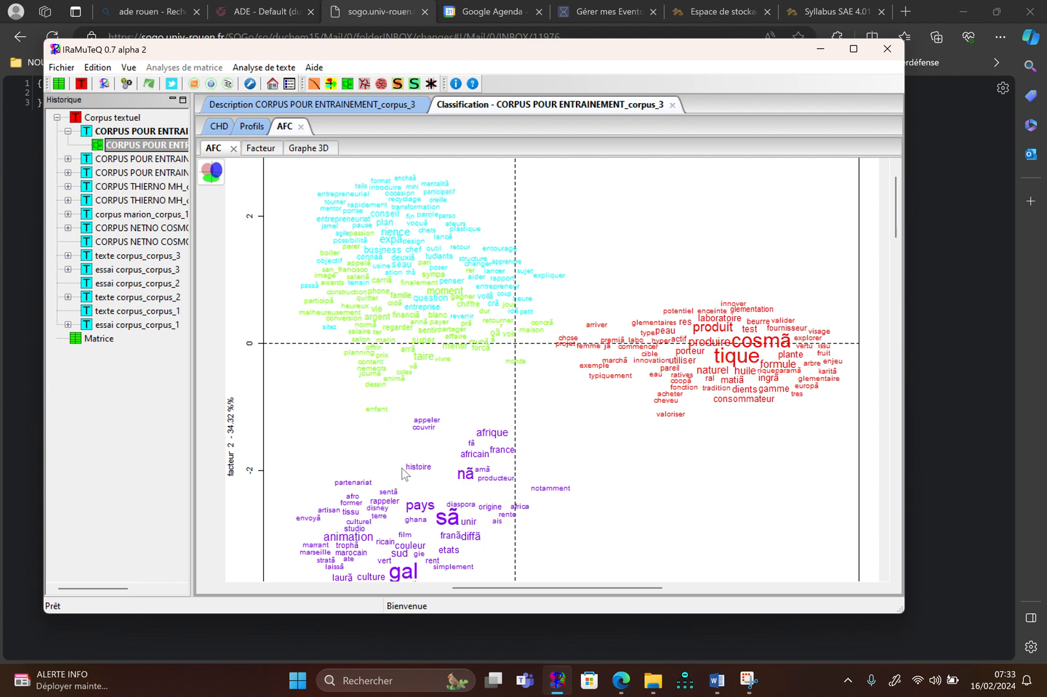
scroll(404, 474, down, 1)
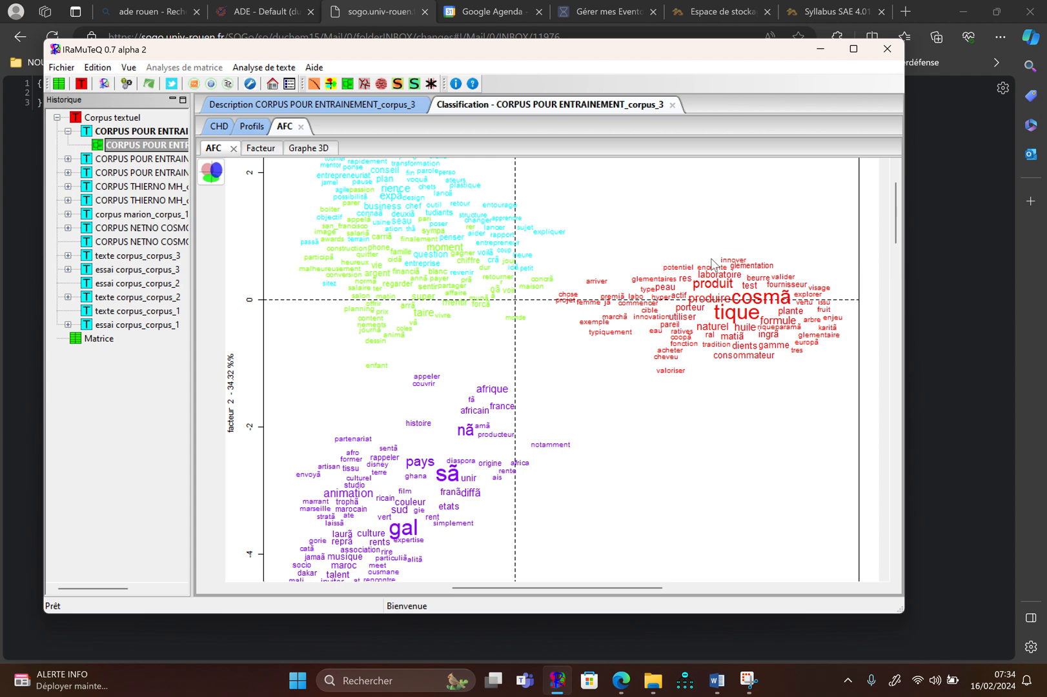
Start a similarity analysis with lemmatisation and the indexation dictionary, and select only the form "aller"
click(365, 84)
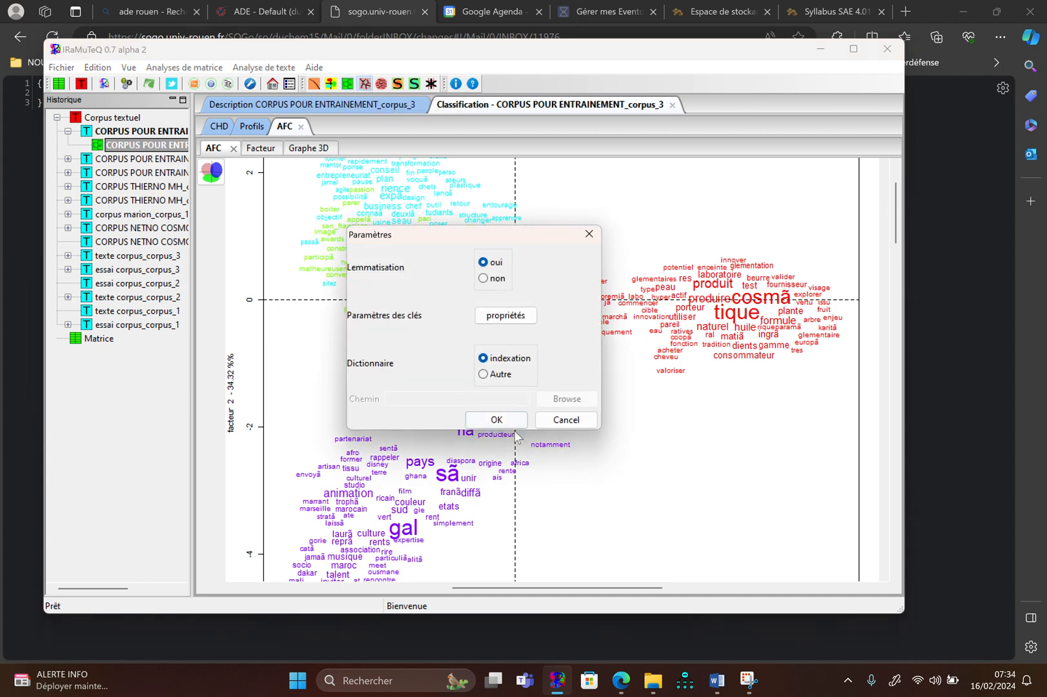
click(511, 419)
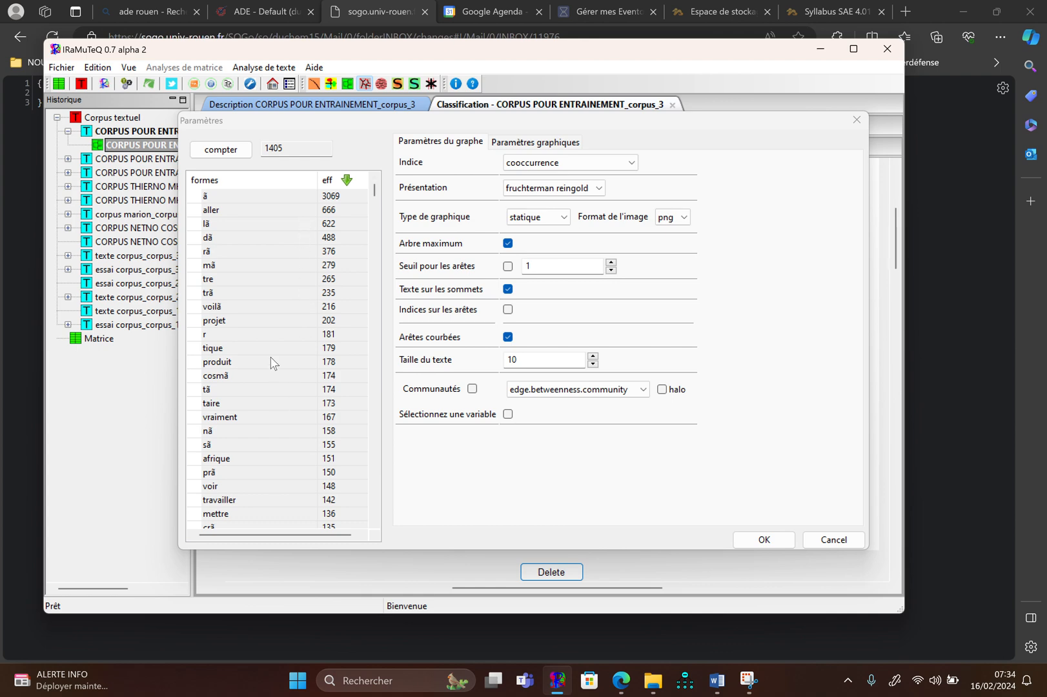
click(237, 194)
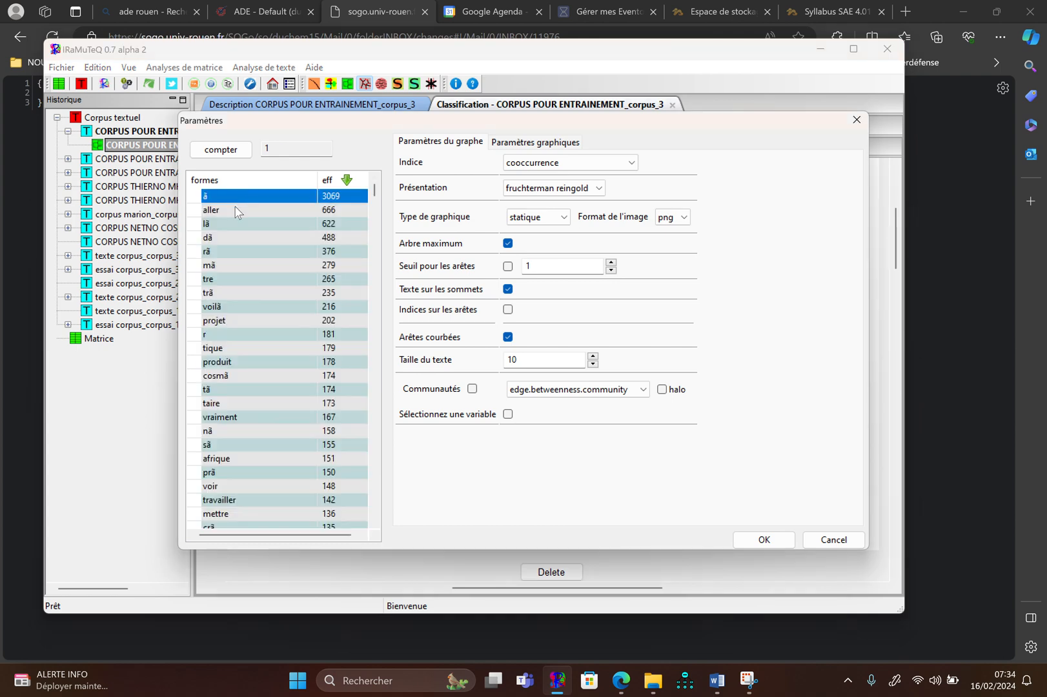
click(236, 210)
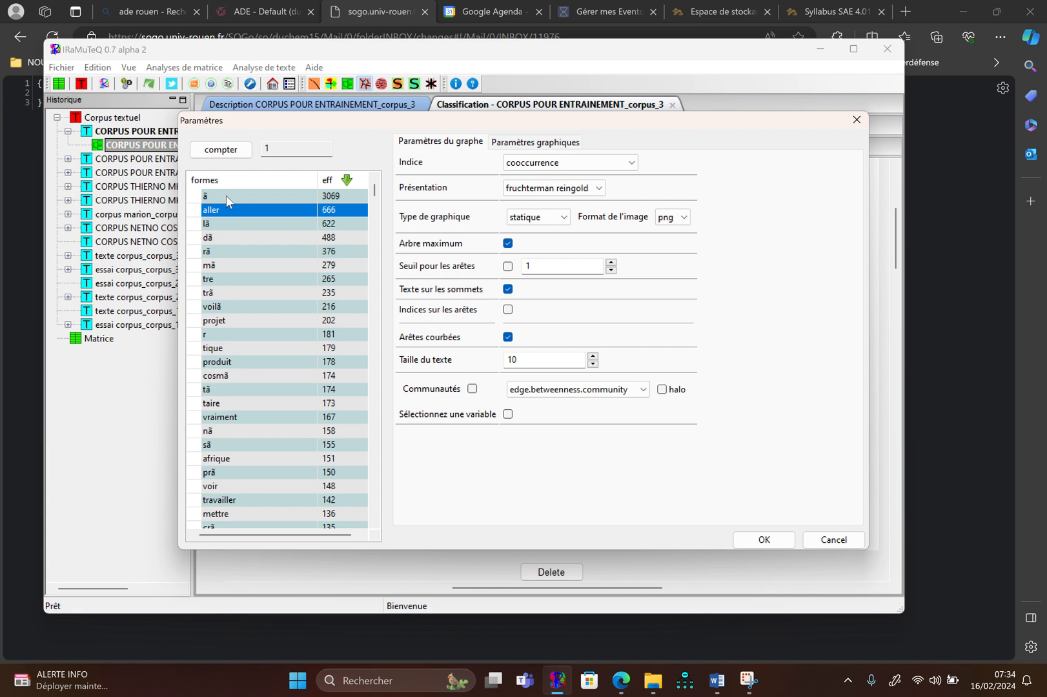
click(226, 196)
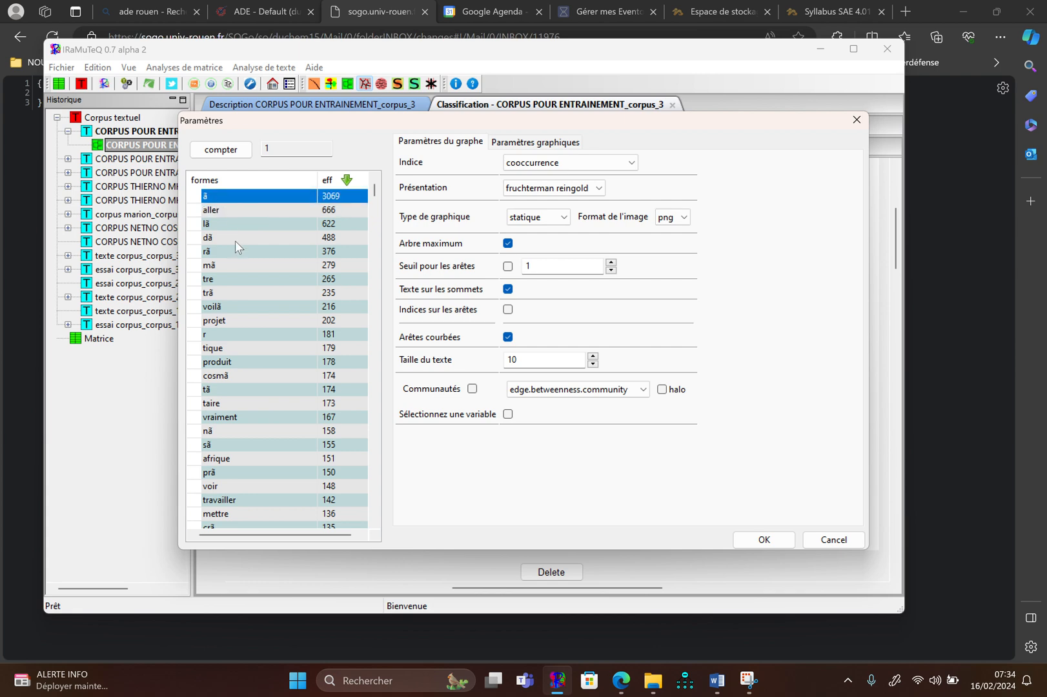
click(238, 213)
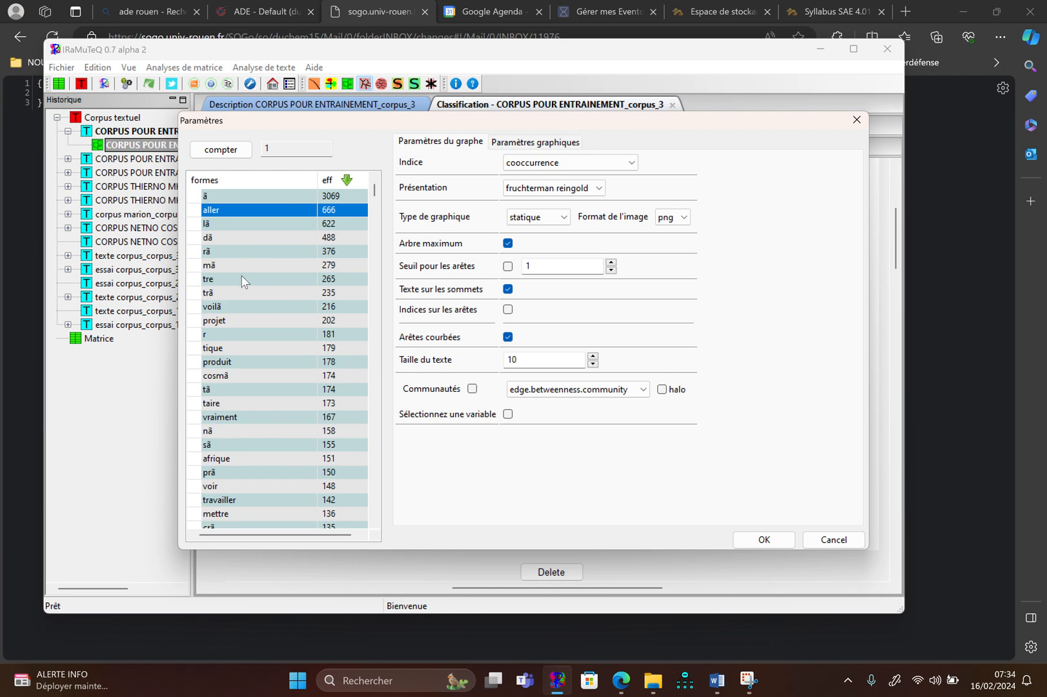
Add the forms projet, produit, cosmã, tique, taire, afrique, travailler, voir and mettre to the similarity analysis selection
ctrl+click(260, 322)
ctrl+click(250, 367)
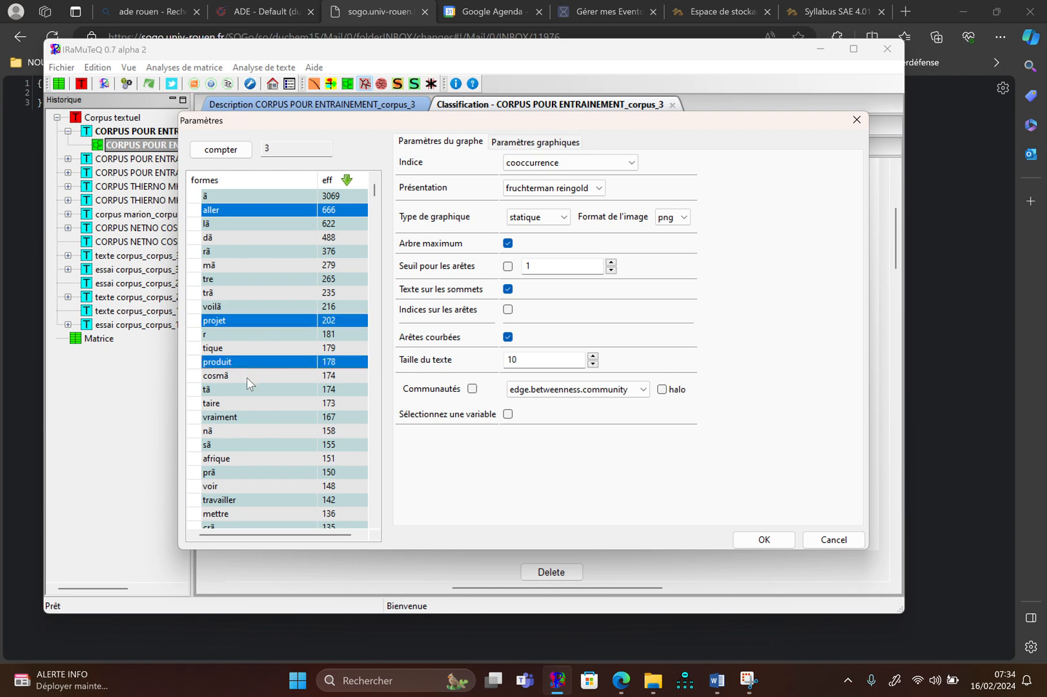
ctrl+click(246, 377)
ctrl+click(251, 349)
scroll(261, 402, down, 2)
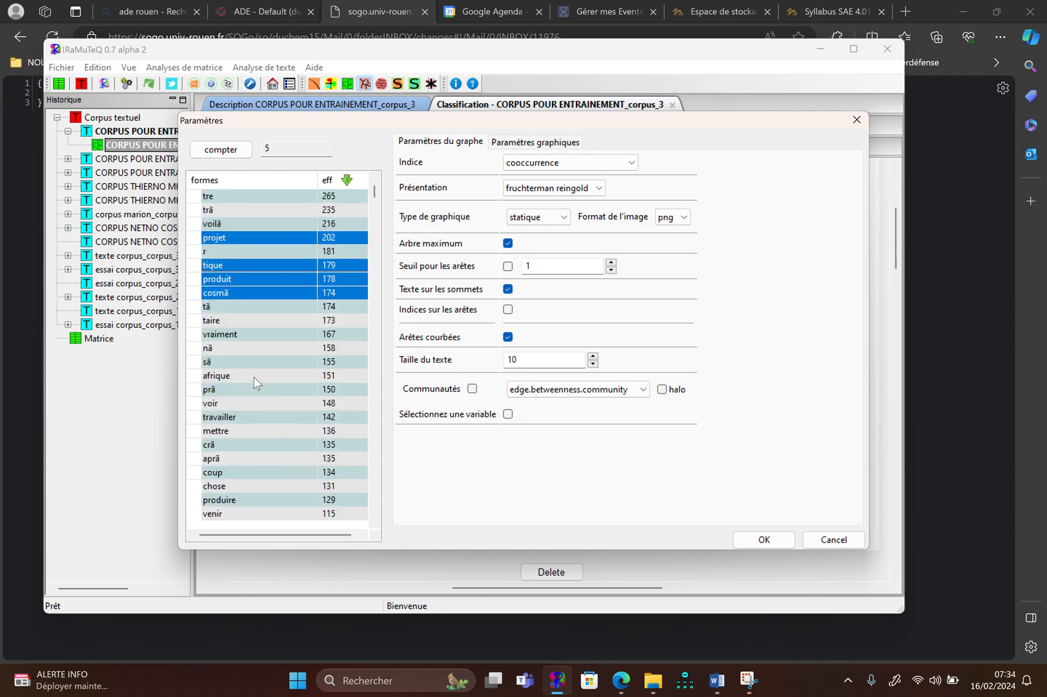
ctrl+click(256, 320)
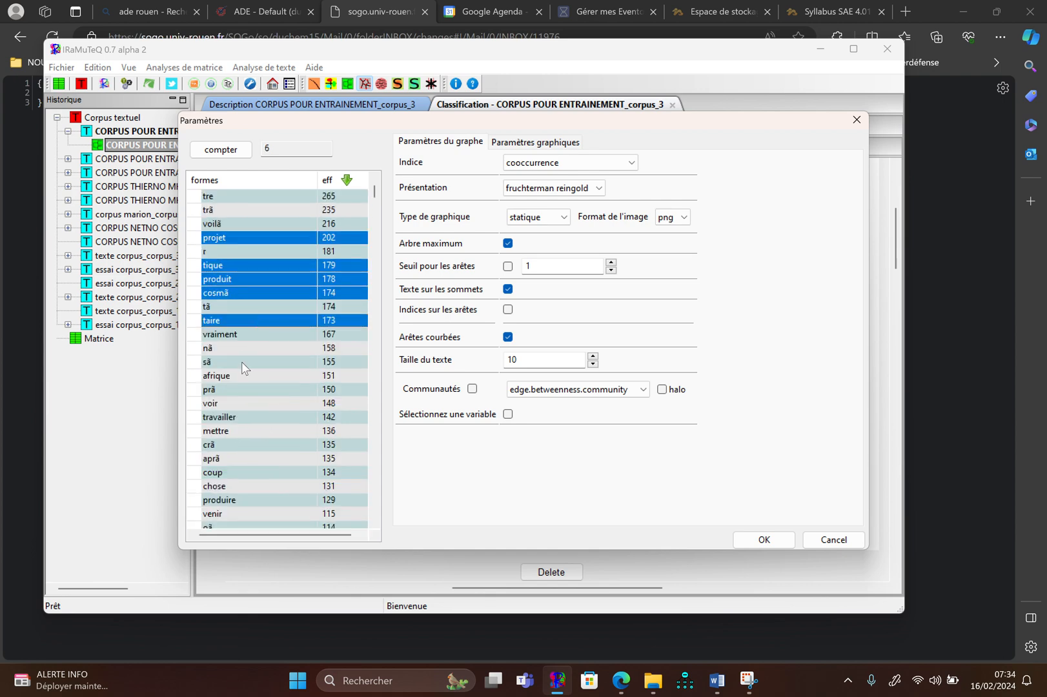
ctrl+click(239, 376)
ctrl+click(236, 416)
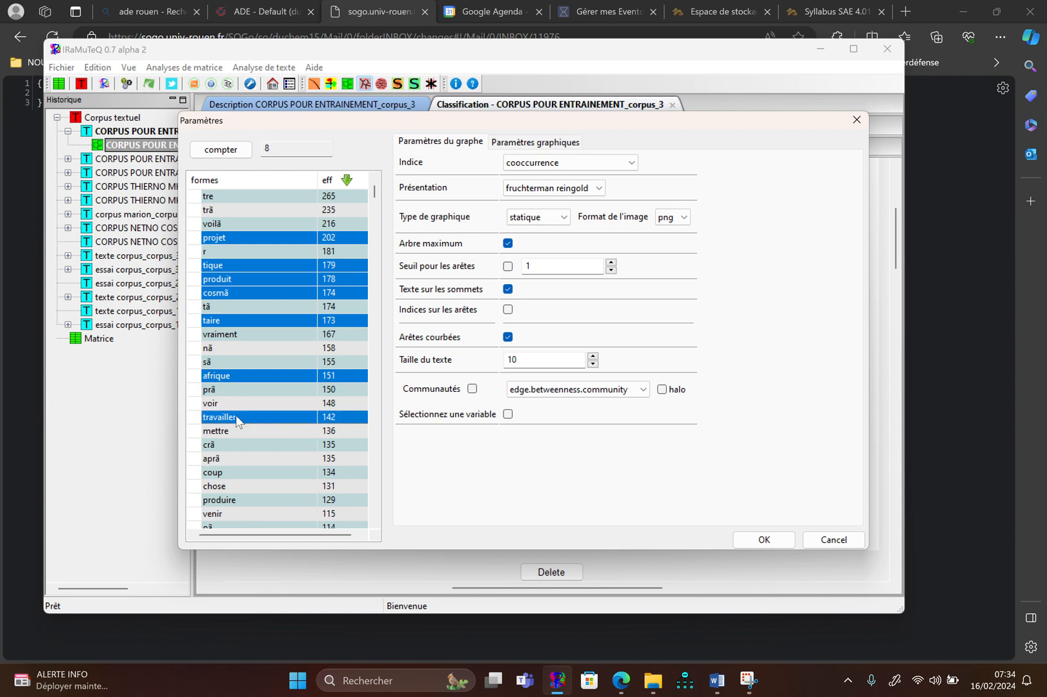
ctrl+click(240, 403)
ctrl+click(235, 429)
Add the forms produire, chose, venir, question, prendre, entrepreneur, temps and partie to the selection
scroll(235, 429, down, 2)
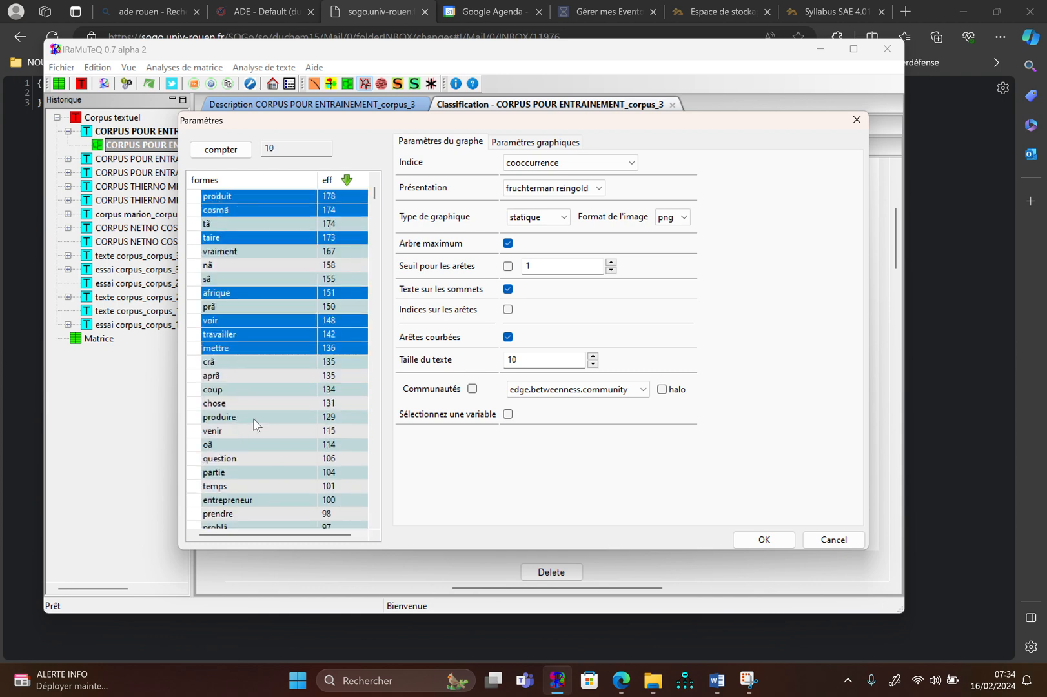
ctrl+click(251, 419)
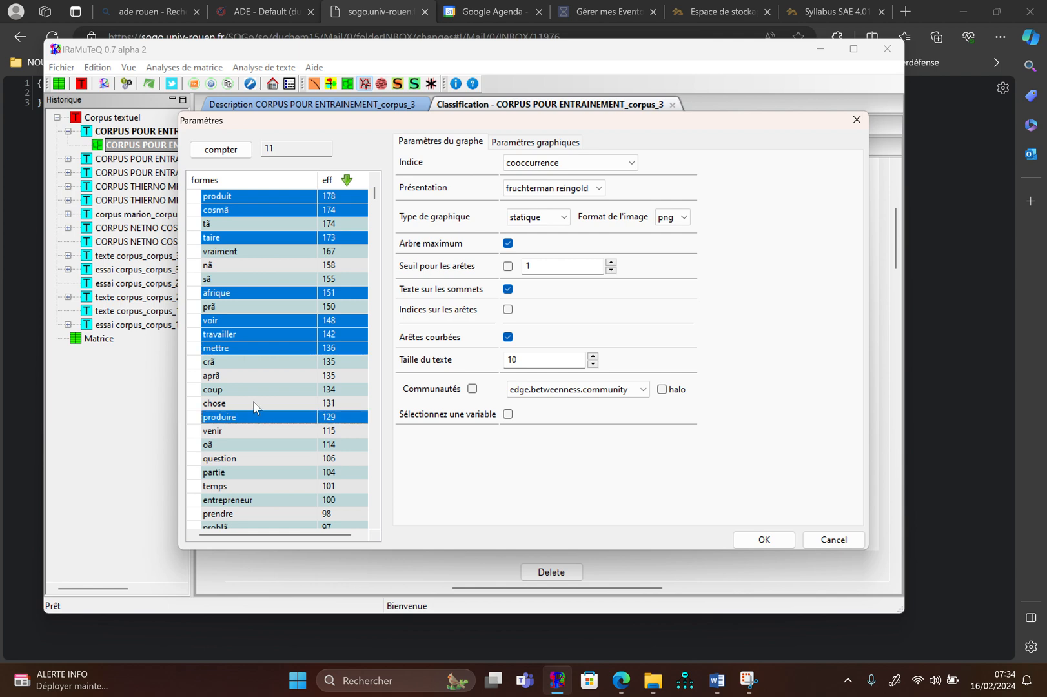
ctrl+click(253, 401)
ctrl+click(245, 434)
ctrl+click(242, 461)
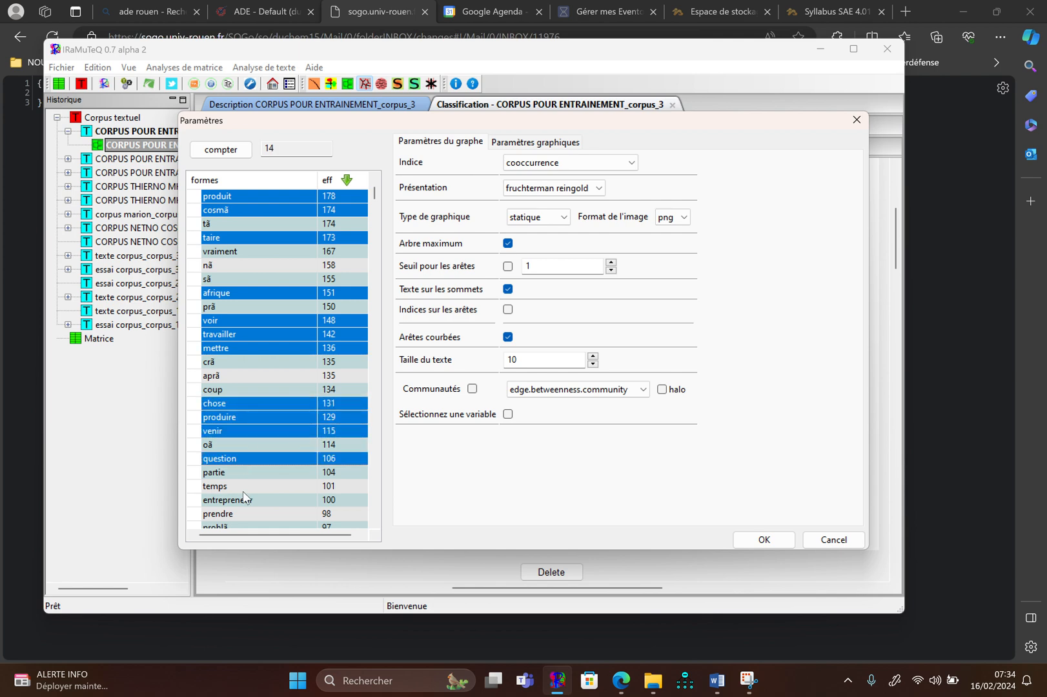
ctrl+click(245, 513)
ctrl+click(248, 500)
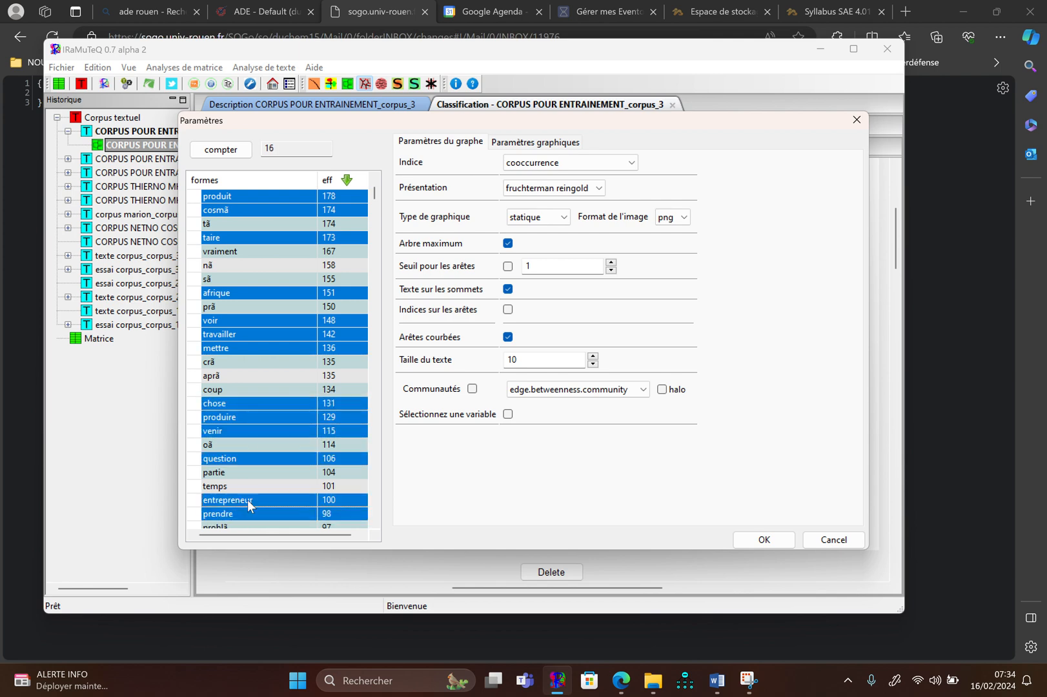
ctrl+click(249, 486)
ctrl+click(254, 472)
Add the forms problã, entreprise, petit, gens, parler and marque to the selection
scroll(253, 472, down, 2)
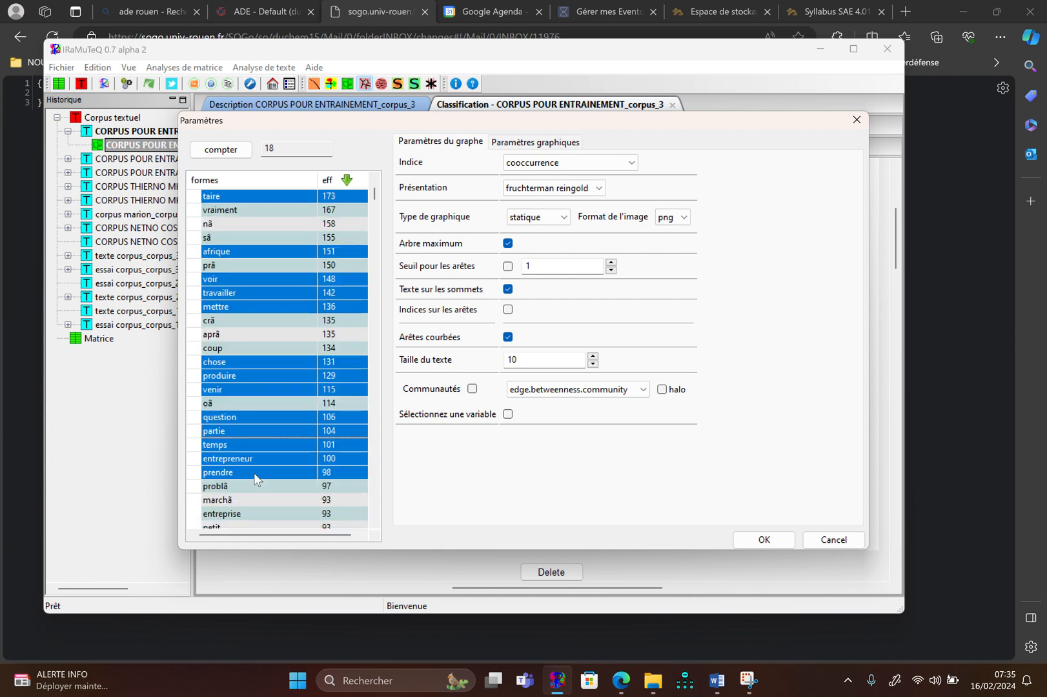
scroll(255, 478, down, 3)
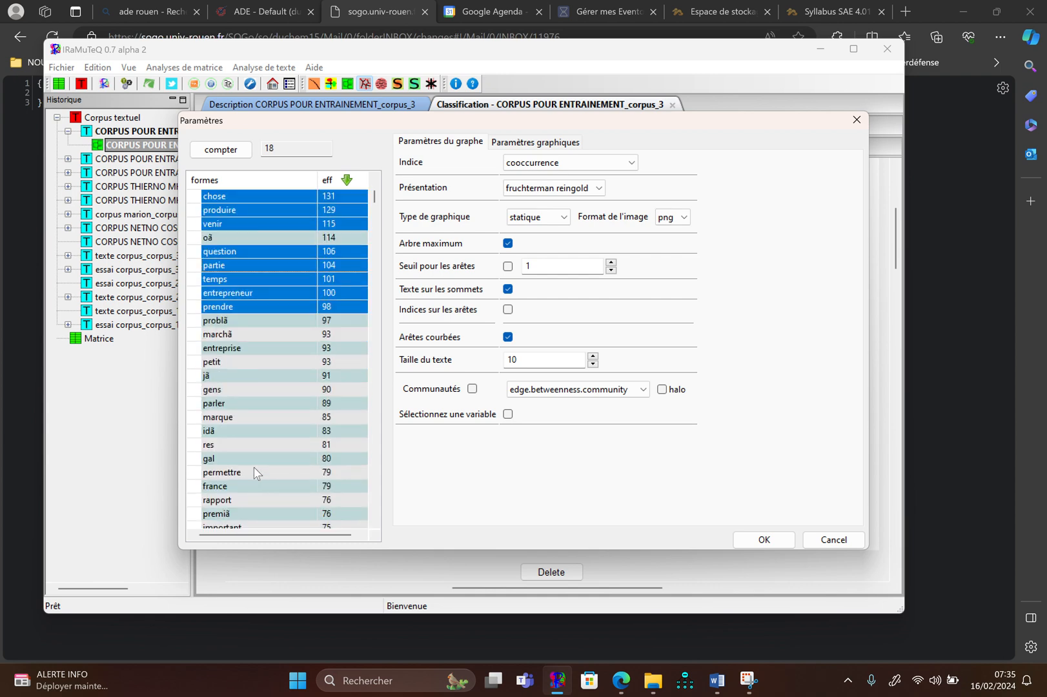
ctrl+click(263, 321)
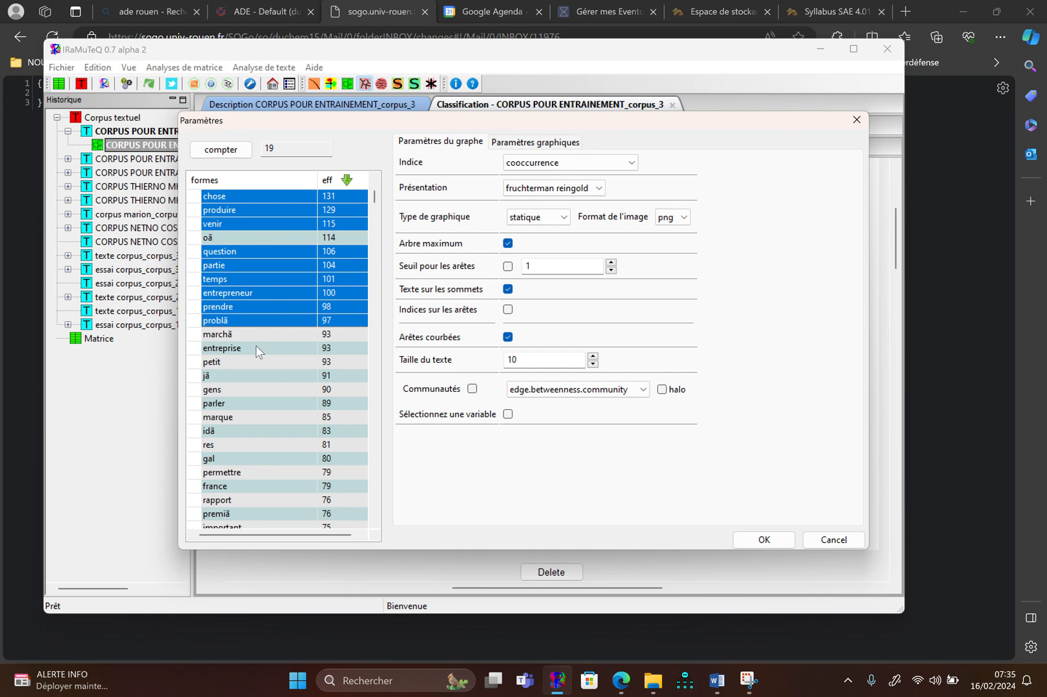
ctrl+click(256, 347)
ctrl+click(246, 362)
ctrl+click(243, 391)
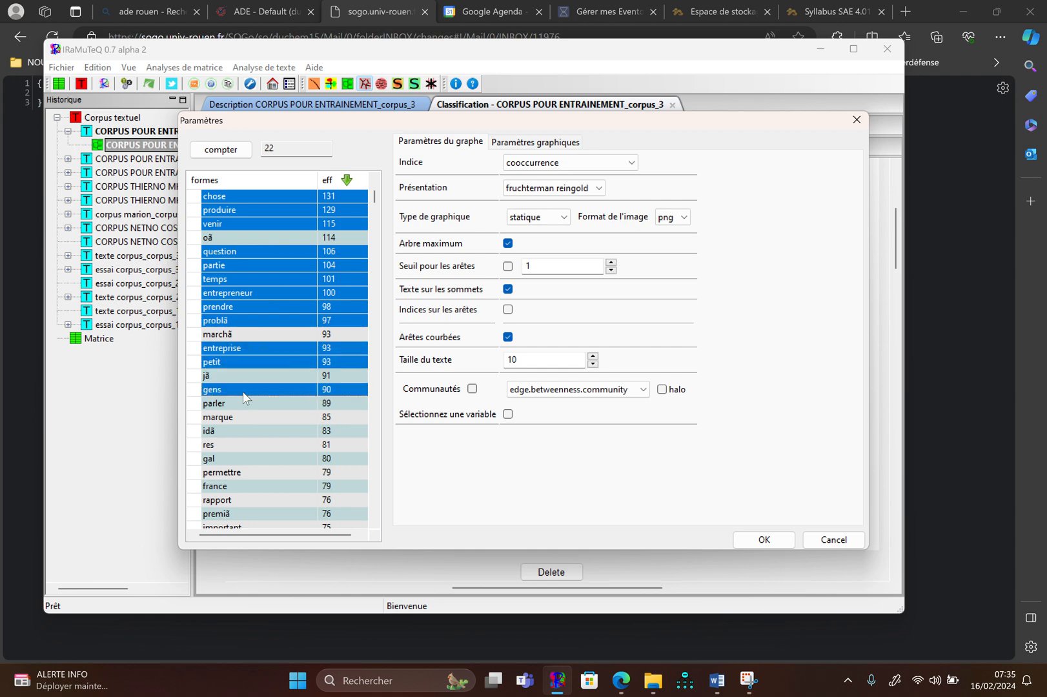
ctrl+click(241, 403)
ctrl+click(243, 418)
Add the forms permettre, france, rapport, premiã and important to the similarity analysis selection
scroll(242, 426, down, 1)
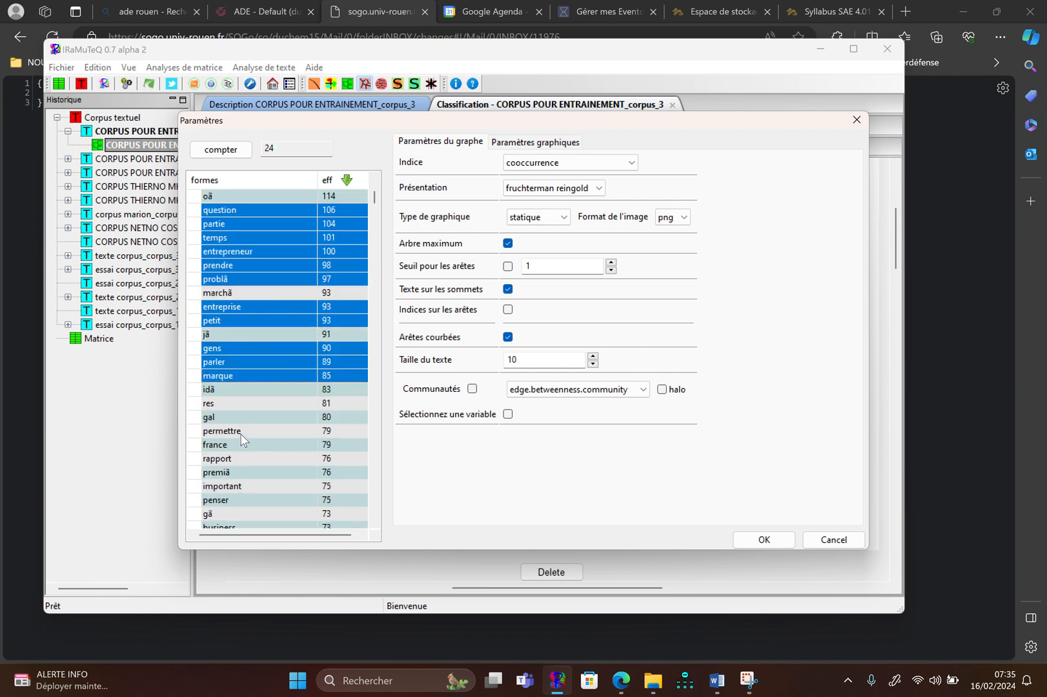
scroll(241, 434, down, 1)
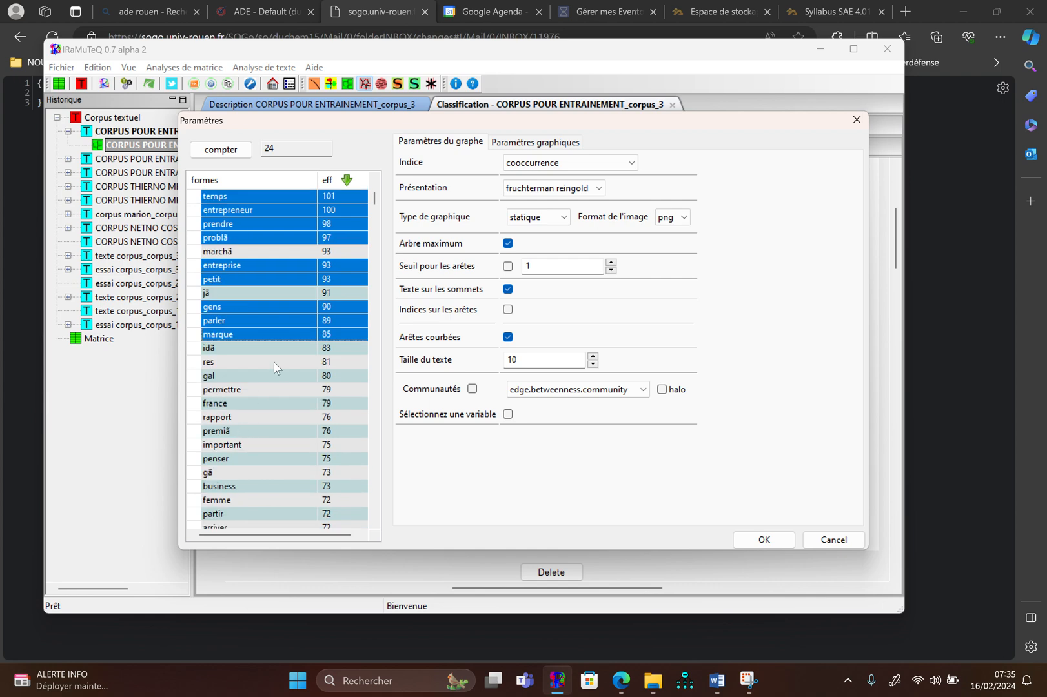
ctrl+click(264, 390)
ctrl+click(258, 402)
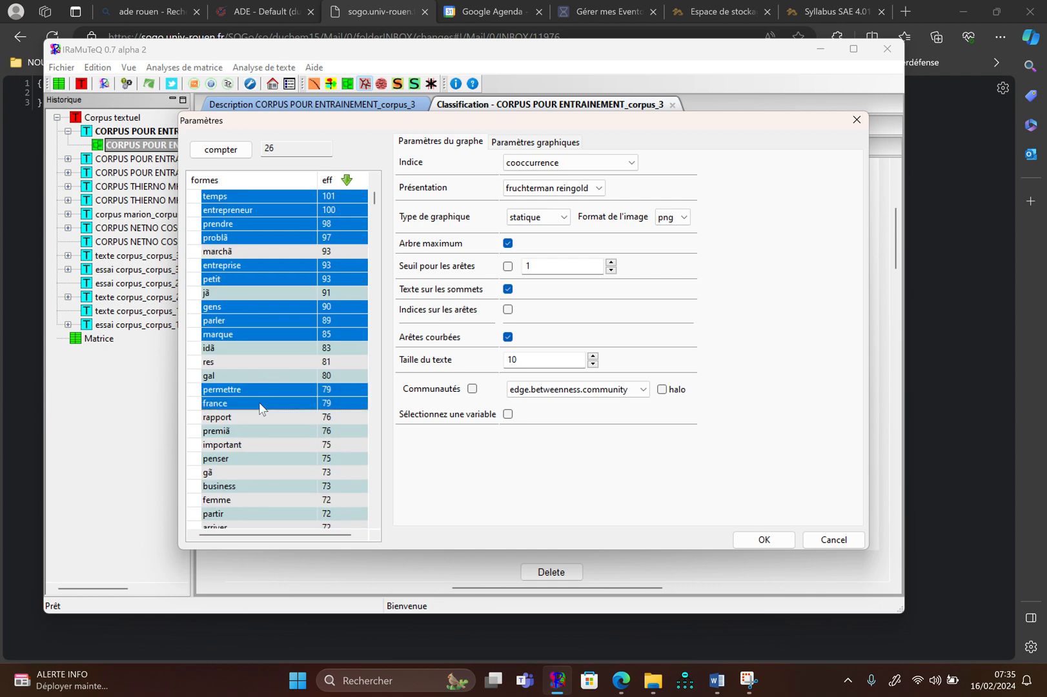
ctrl+click(262, 417)
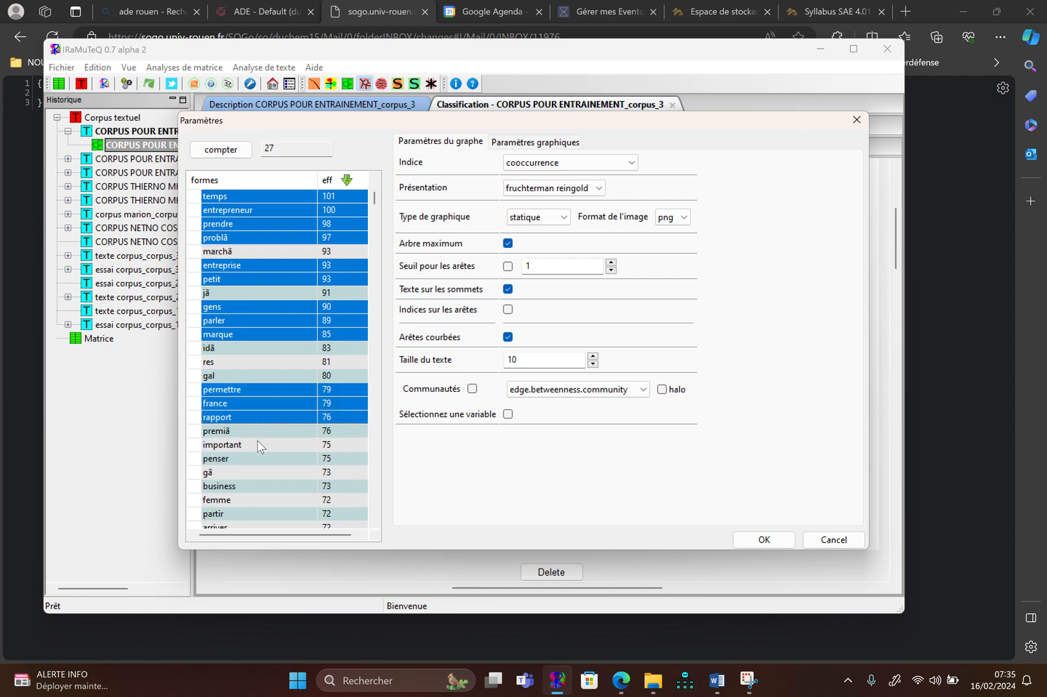
ctrl+click(260, 431)
ctrl+click(257, 443)
Add the forms penser, business, femme, partir and arriver to the selection
scroll(257, 443, down, 3)
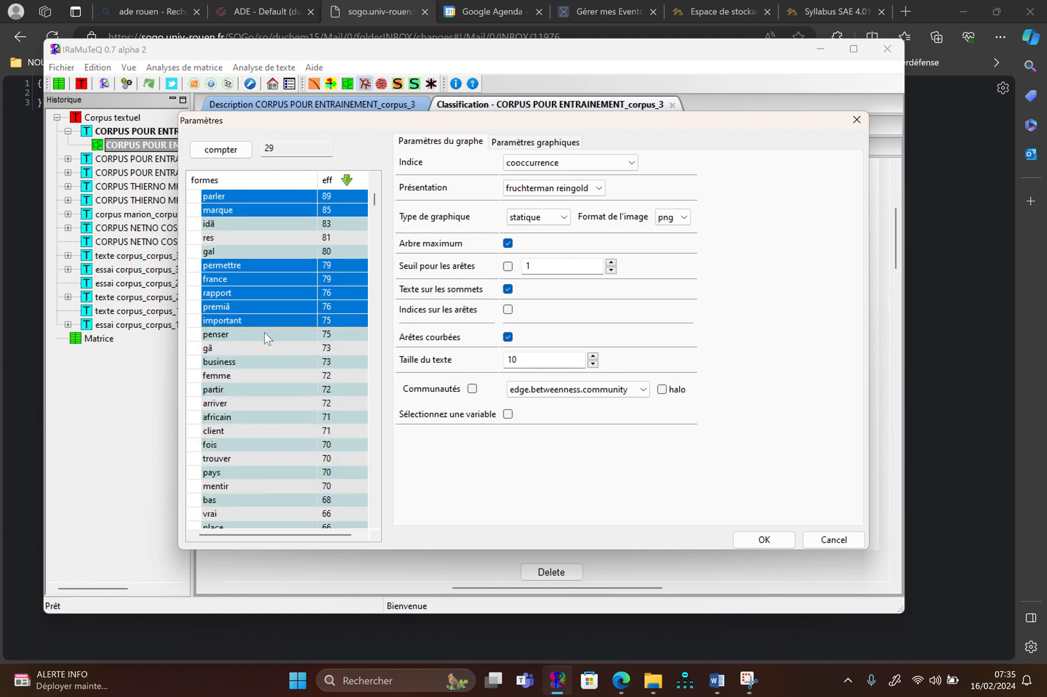
ctrl+click(264, 334)
ctrl+click(264, 362)
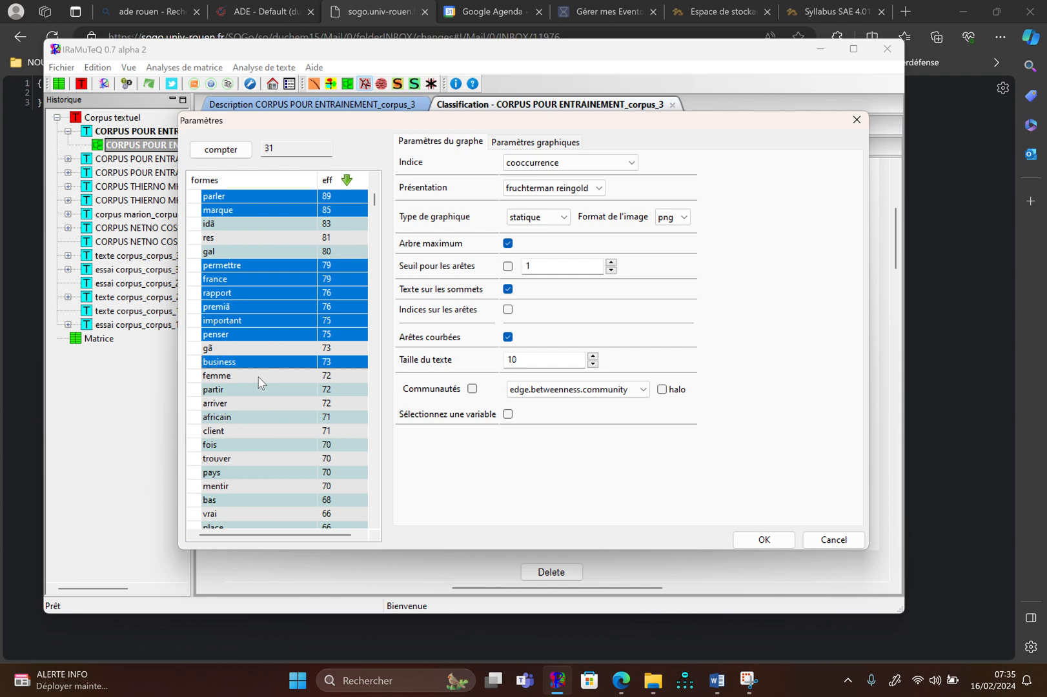
ctrl+click(262, 376)
ctrl+click(259, 390)
ctrl+click(254, 403)
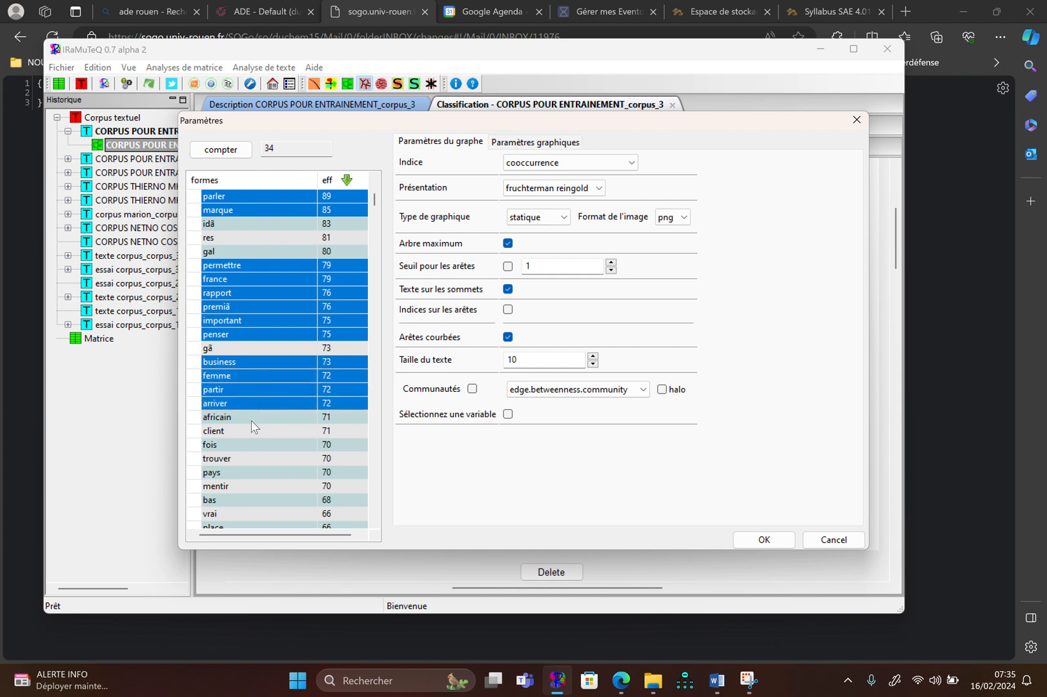
Add the forms africain, client, fois, trouver, pays and mentir to the selection
ctrl+click(252, 417)
ctrl+click(251, 431)
ctrl+click(249, 444)
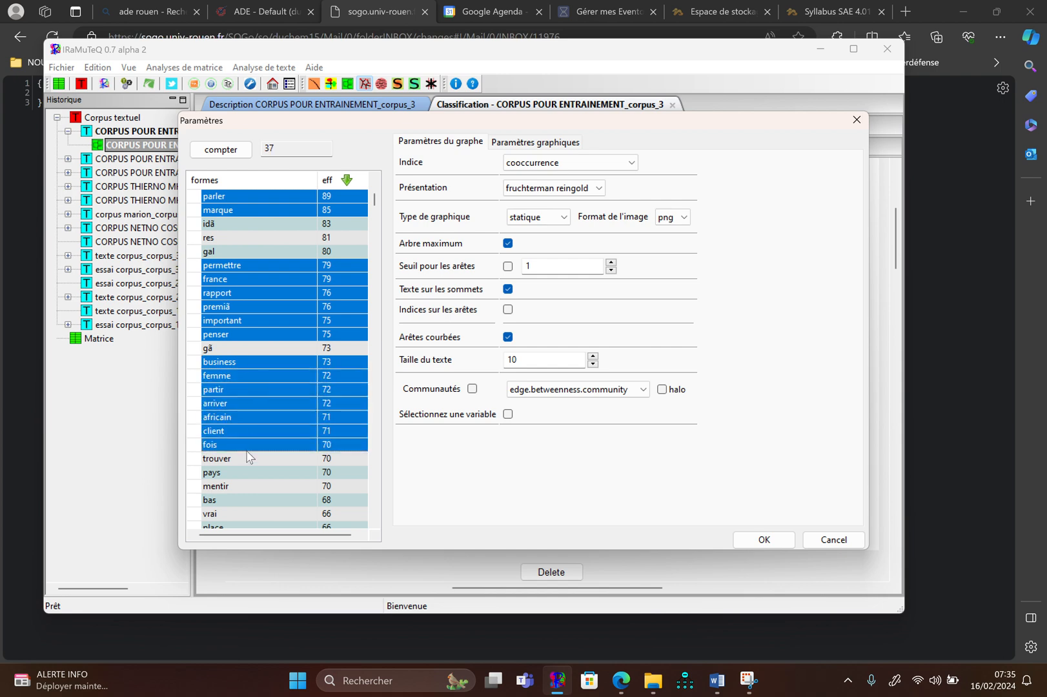
ctrl+click(248, 459)
ctrl+click(246, 474)
ctrl+click(245, 483)
Add the forms bas, place, mois, moment and porteur to the selection, leaving out vrai and cas
scroll(245, 484, down, 4)
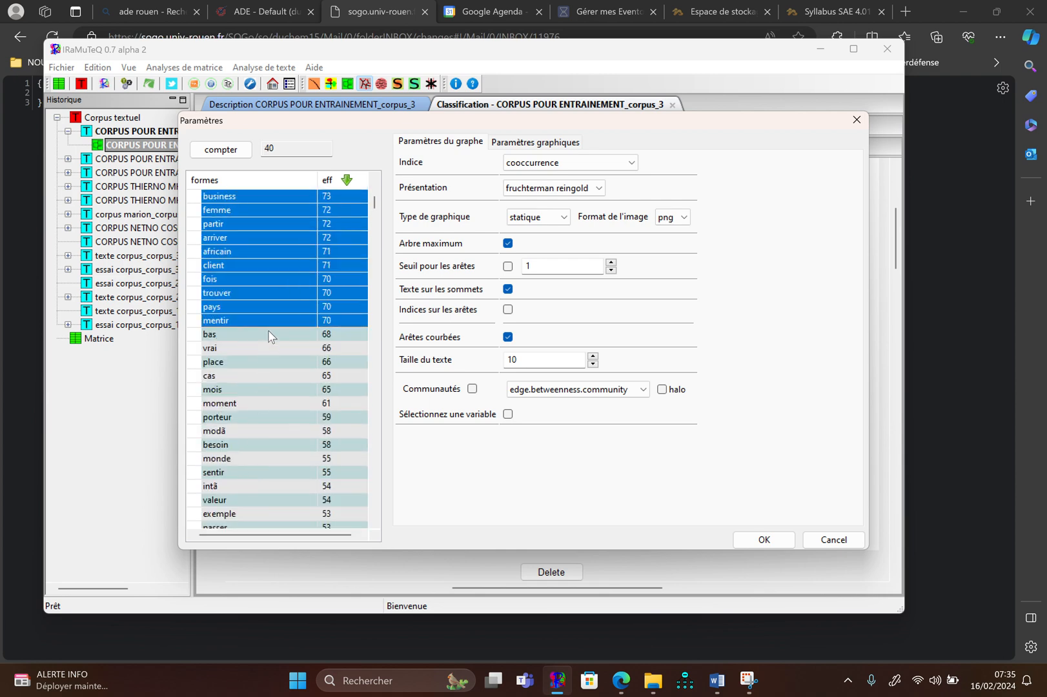
ctrl+click(269, 334)
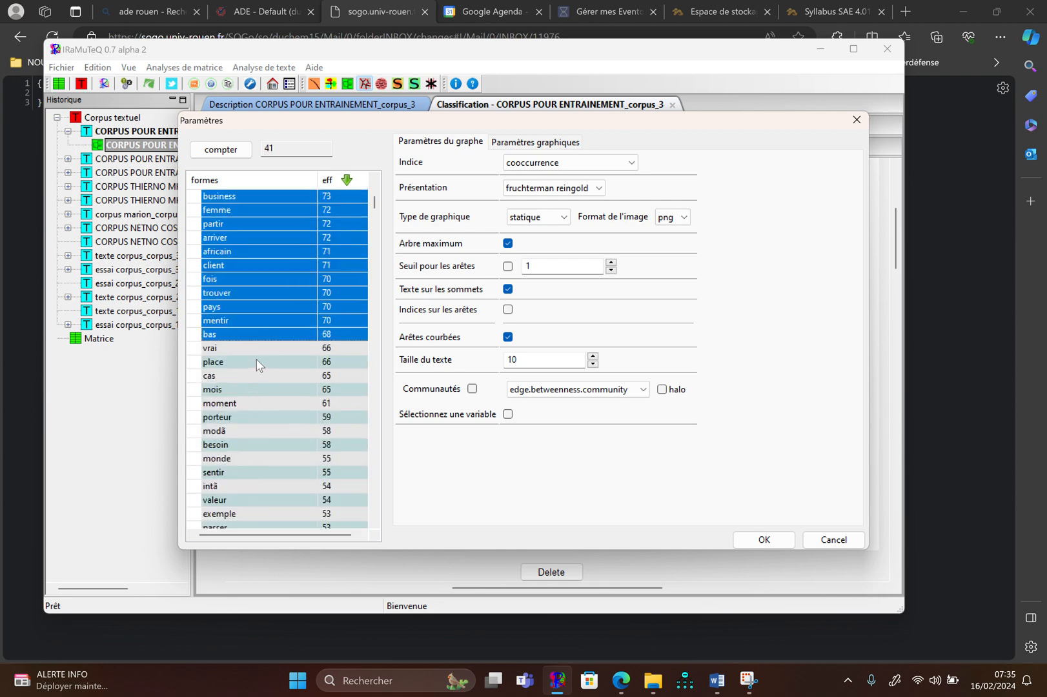
ctrl+click(257, 362)
ctrl+click(248, 390)
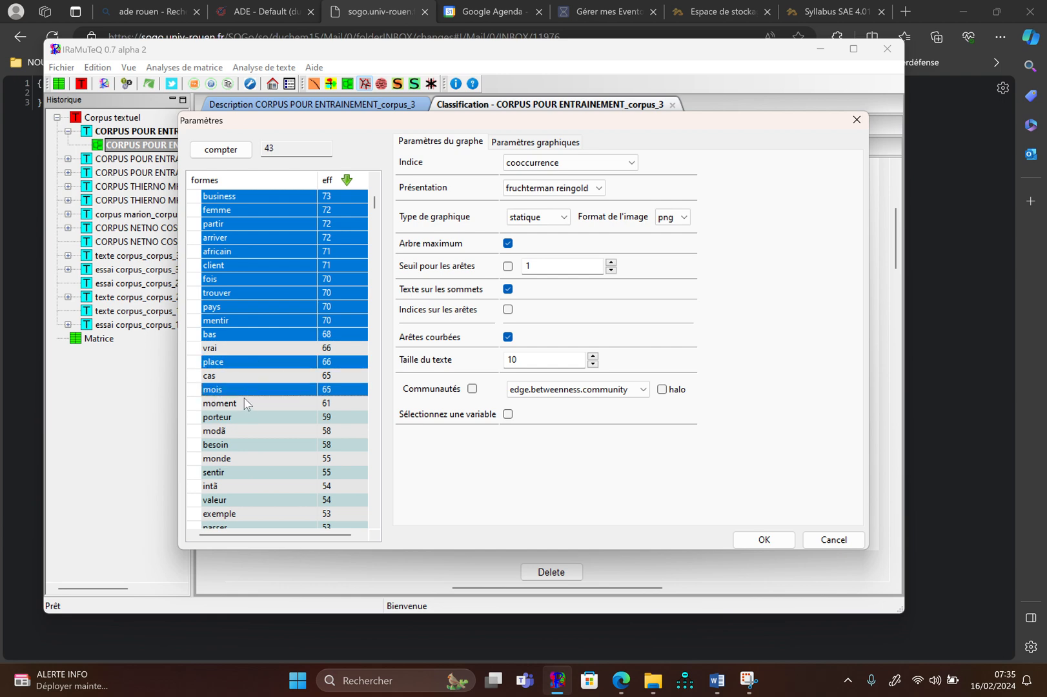
ctrl+click(247, 403)
ctrl+click(246, 418)
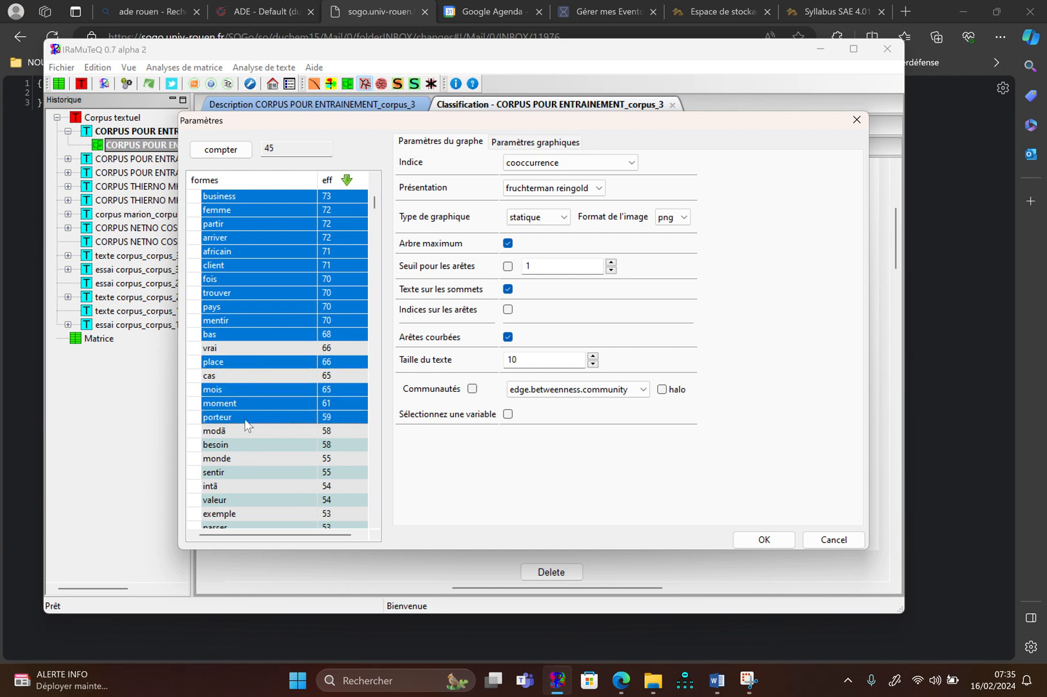
Add the forms besoin, monde, sentir, valeur, exemple, passer and lancer to the selection
scroll(246, 426, down, 3)
ctrl+click(256, 321)
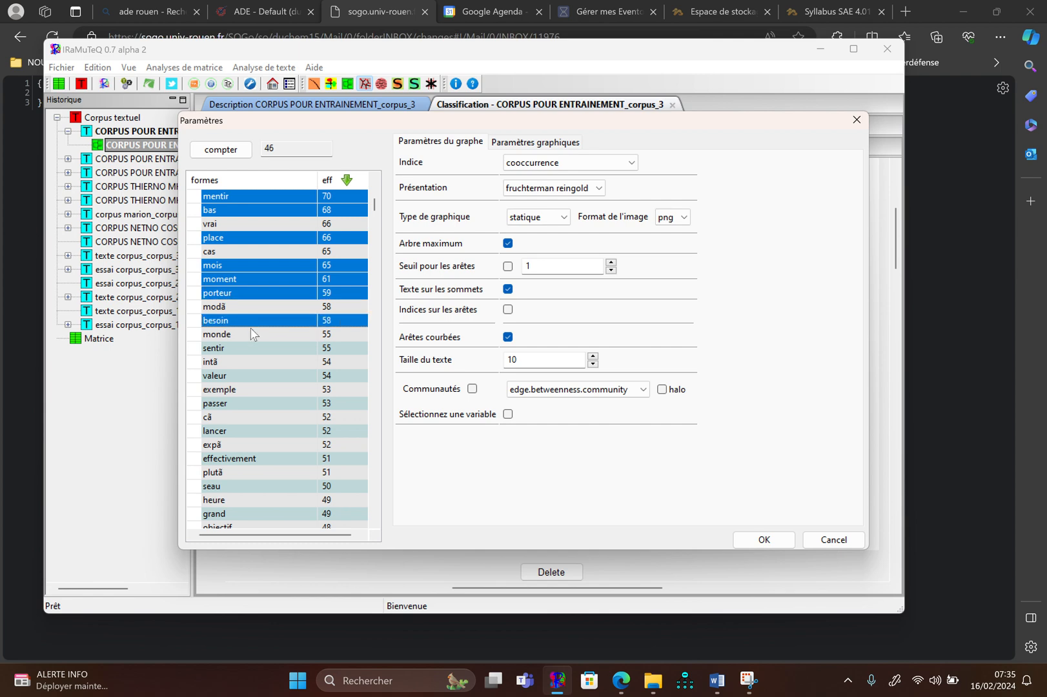
ctrl+click(253, 334)
ctrl+click(246, 348)
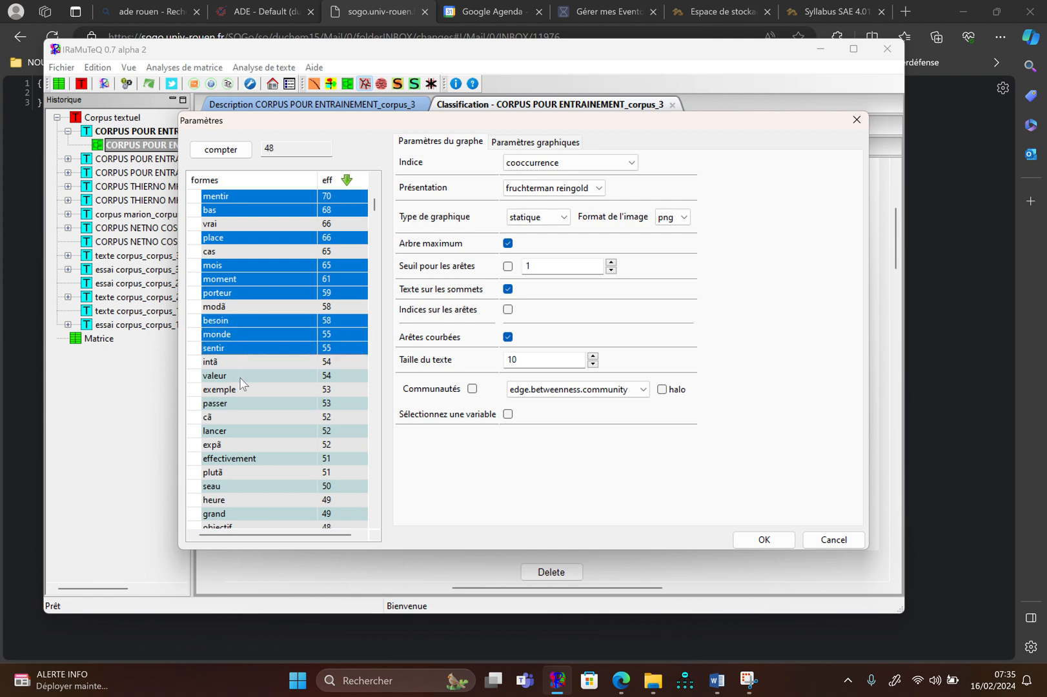
ctrl+click(242, 376)
ctrl+click(238, 391)
ctrl+click(241, 404)
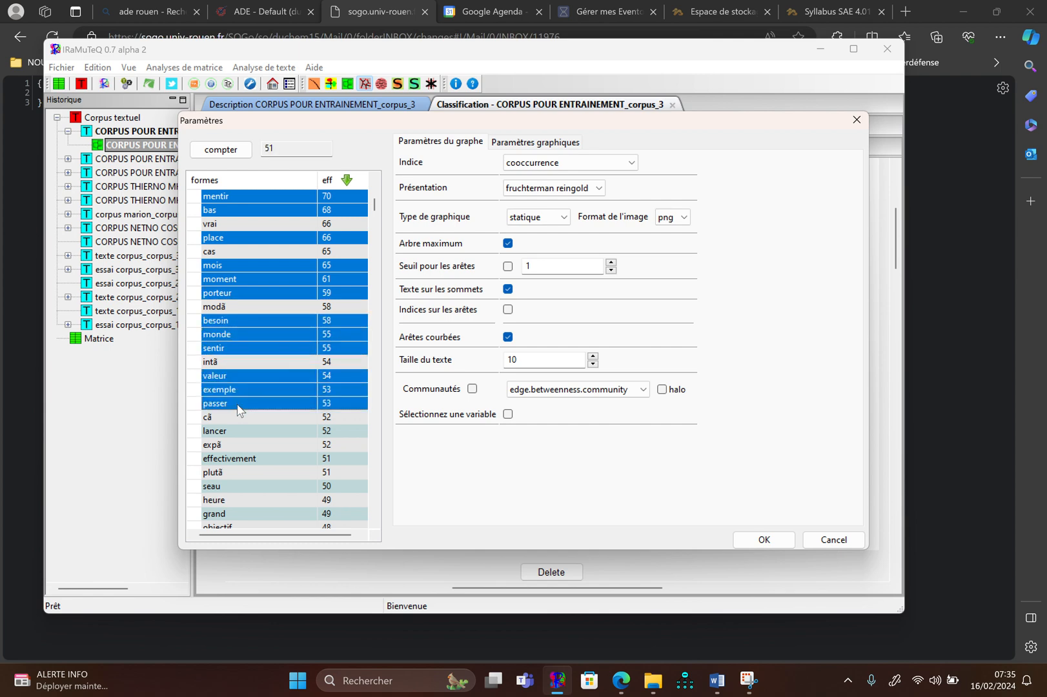
ctrl+click(238, 431)
Add the forms effectivement, seau, heure, grand, objectif, galement, rience and revenir to the selection
scroll(238, 433, down, 1)
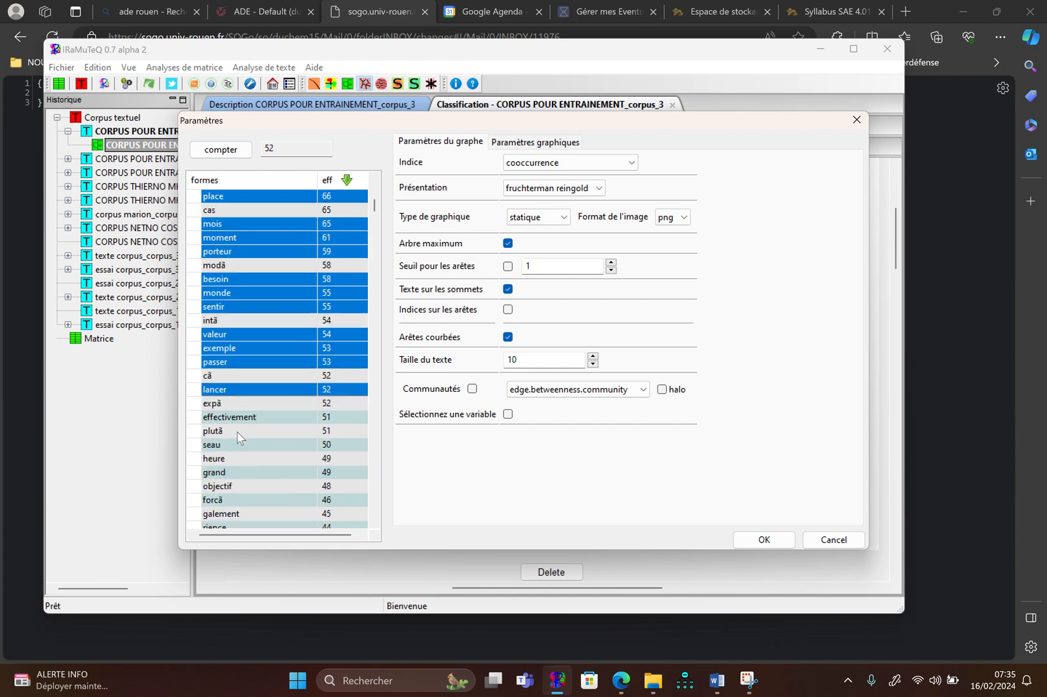
scroll(237, 432, down, 2)
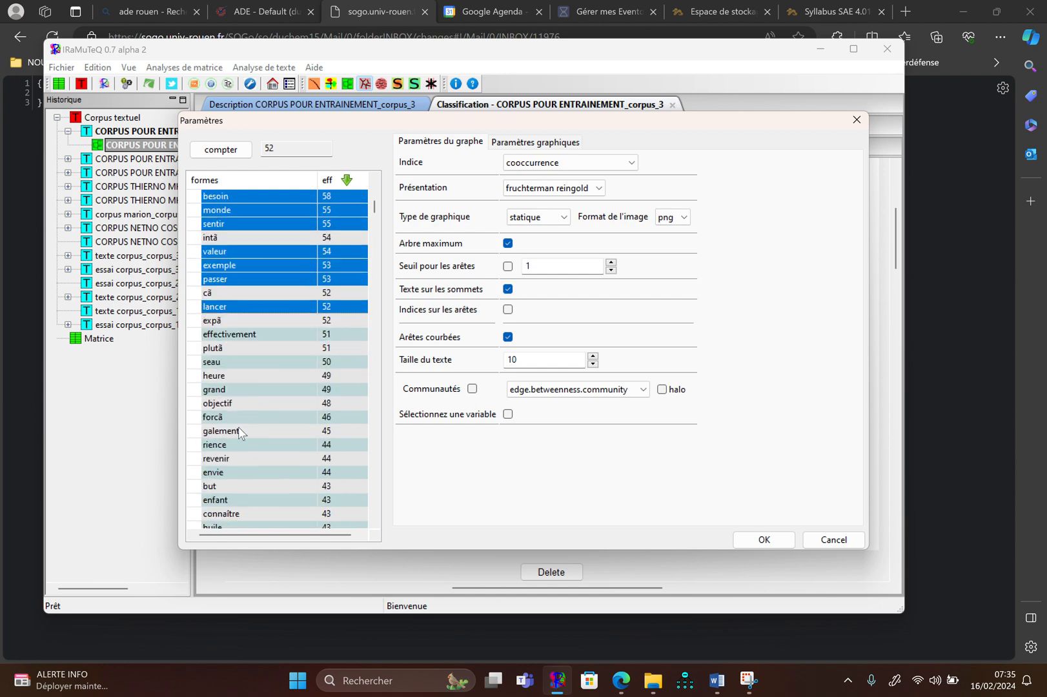
ctrl+click(257, 334)
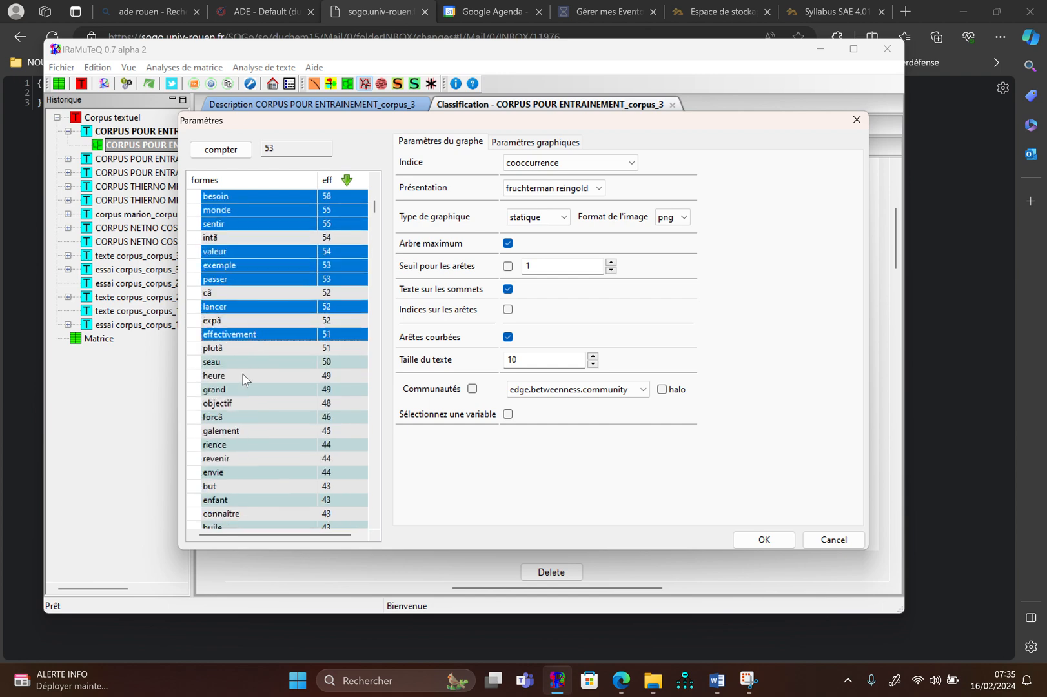
ctrl+click(242, 374)
ctrl+click(240, 389)
ctrl+click(240, 363)
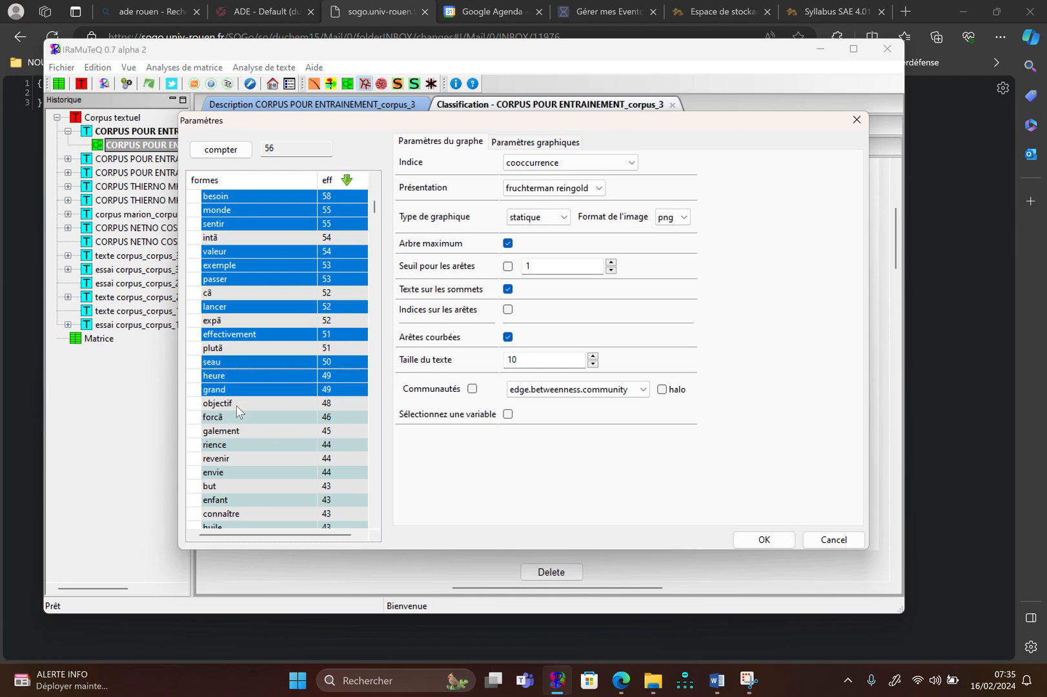
ctrl+click(240, 403)
ctrl+click(239, 432)
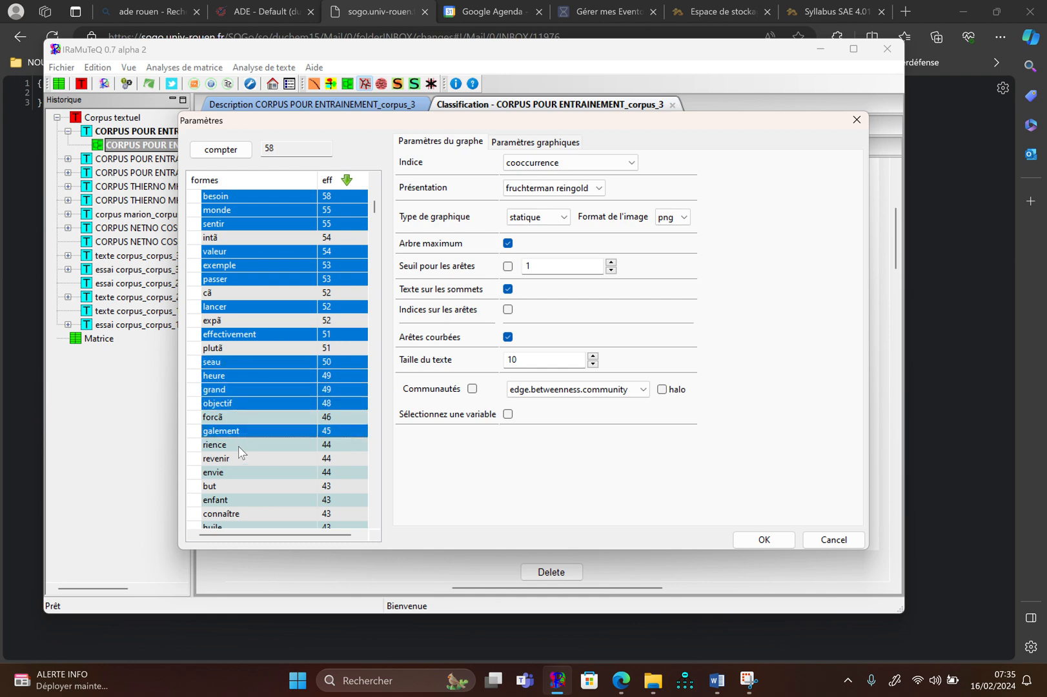
ctrl+click(240, 458)
ctrl+click(245, 444)
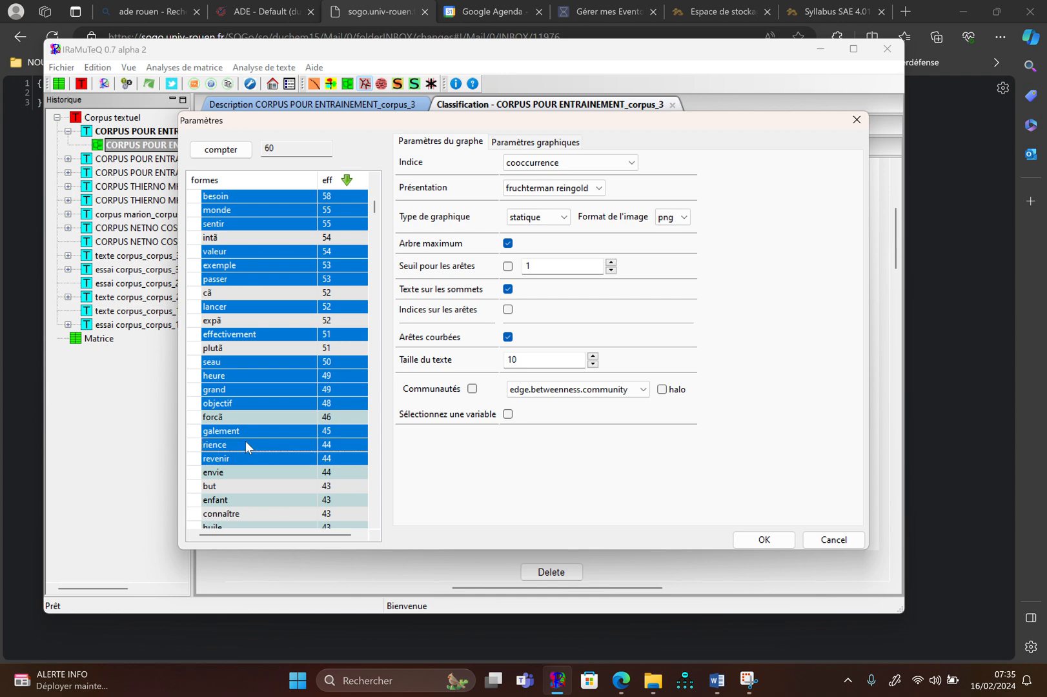
Add the forms envie, but, enfant, connaître, huile, formule, aider, commencer and peau to the selection
scroll(246, 444, down, 4)
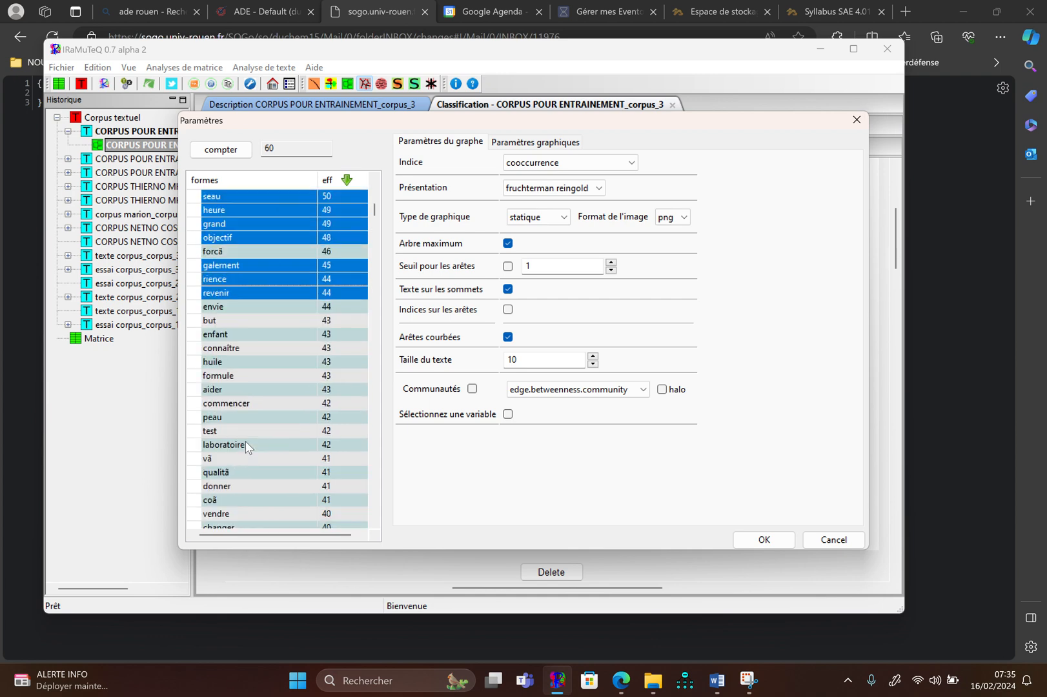
ctrl+click(263, 308)
ctrl+click(257, 319)
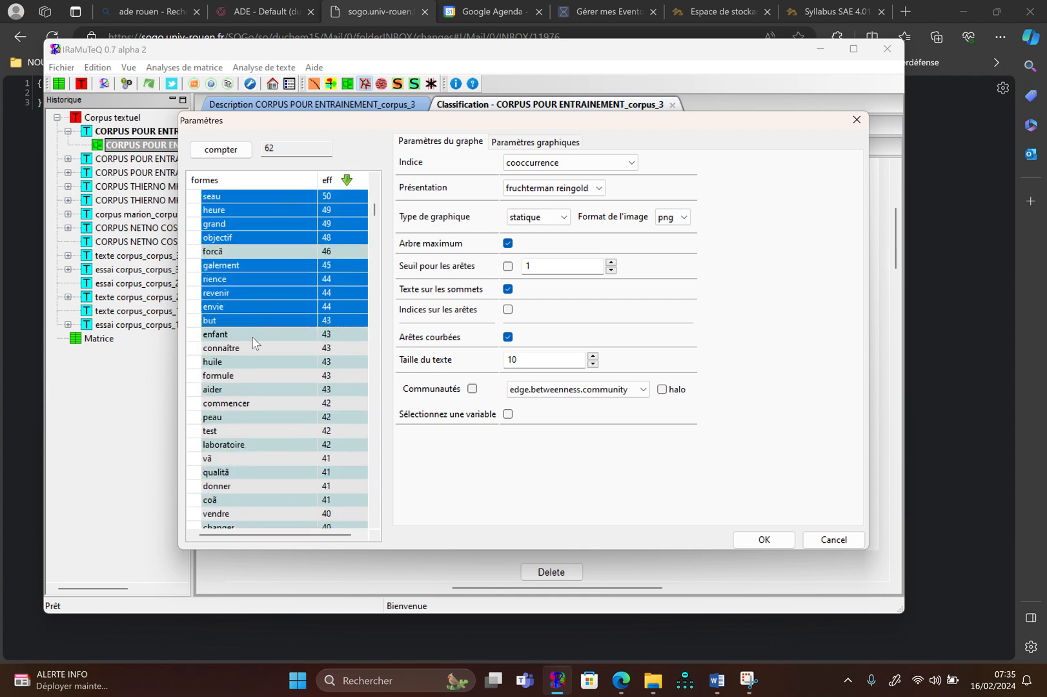
ctrl+click(256, 334)
ctrl+click(255, 348)
ctrl+click(246, 363)
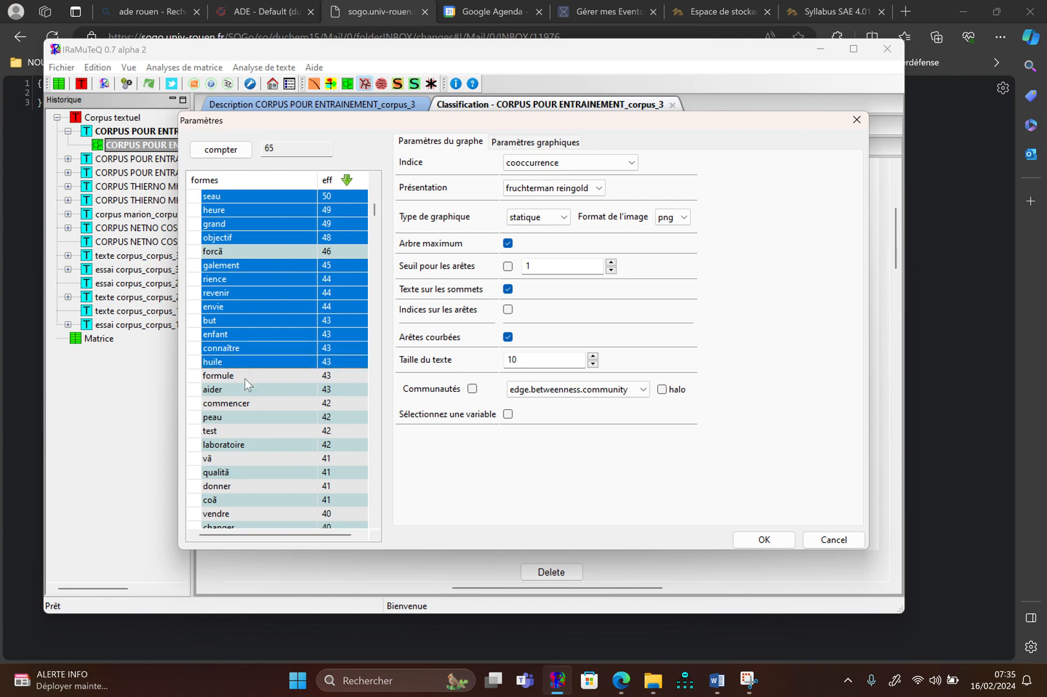
ctrl+click(248, 376)
ctrl+click(246, 390)
ctrl+click(246, 403)
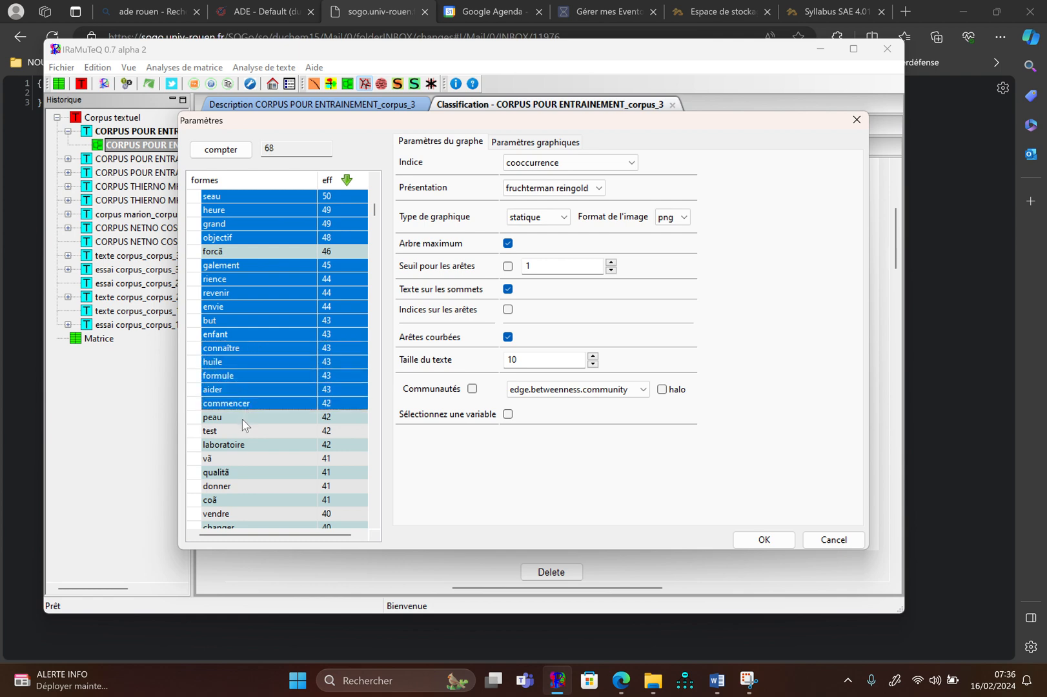
ctrl+click(243, 418)
Add the forms test, laboratoire, qualitã, donner, vendre, changer, plante and utiliser to the selection
scroll(244, 420, down, 2)
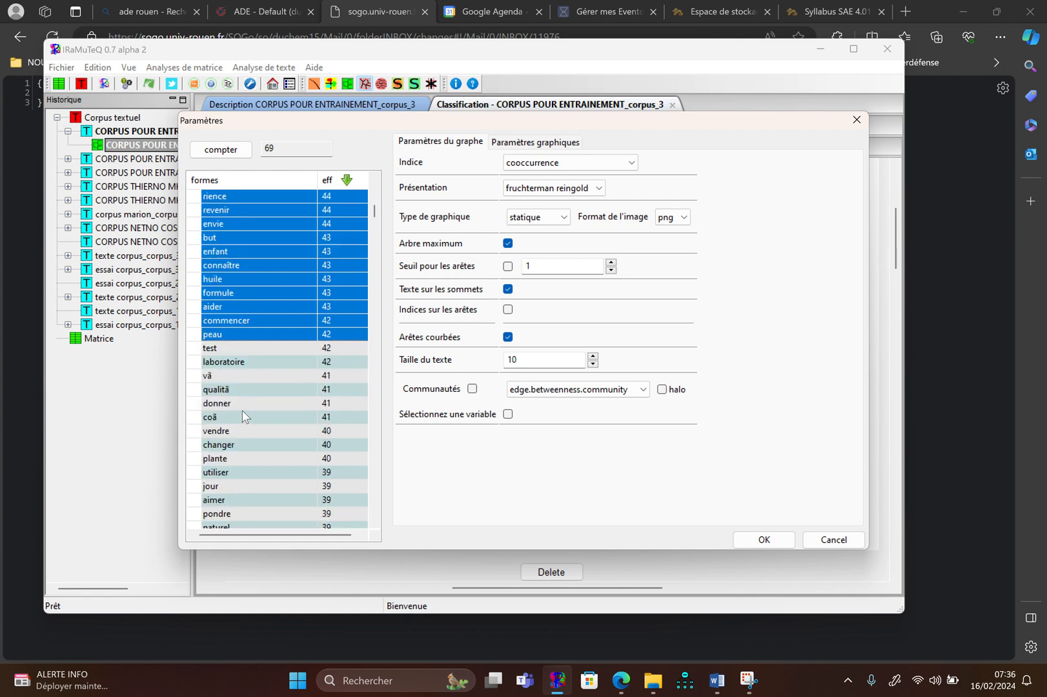
ctrl+click(249, 348)
ctrl+click(251, 361)
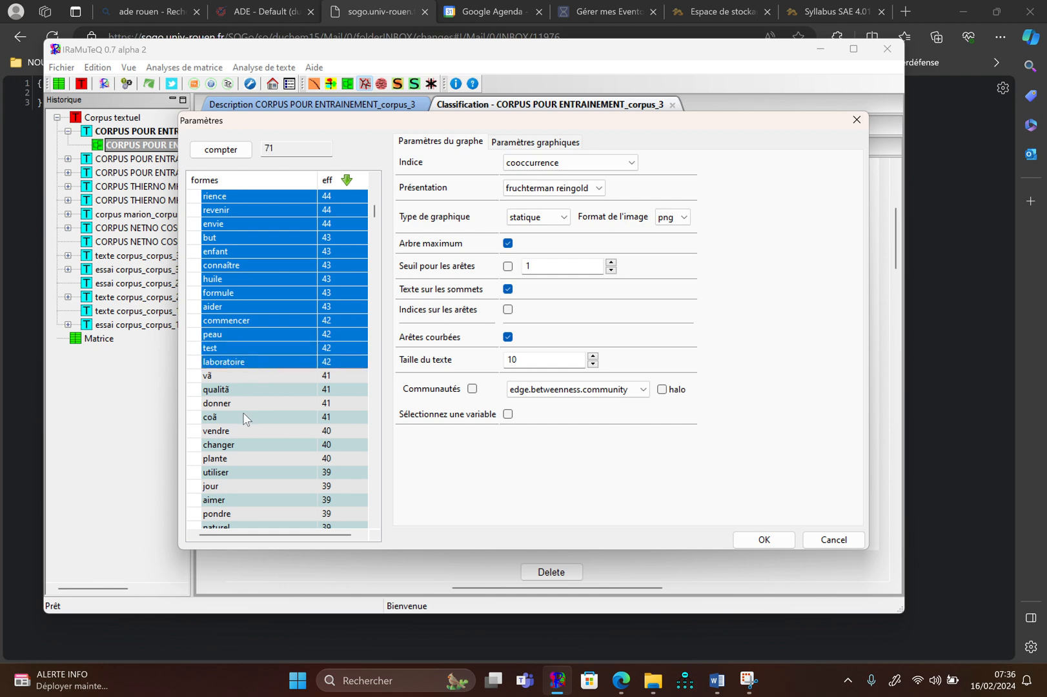
ctrl+click(252, 389)
ctrl+click(253, 403)
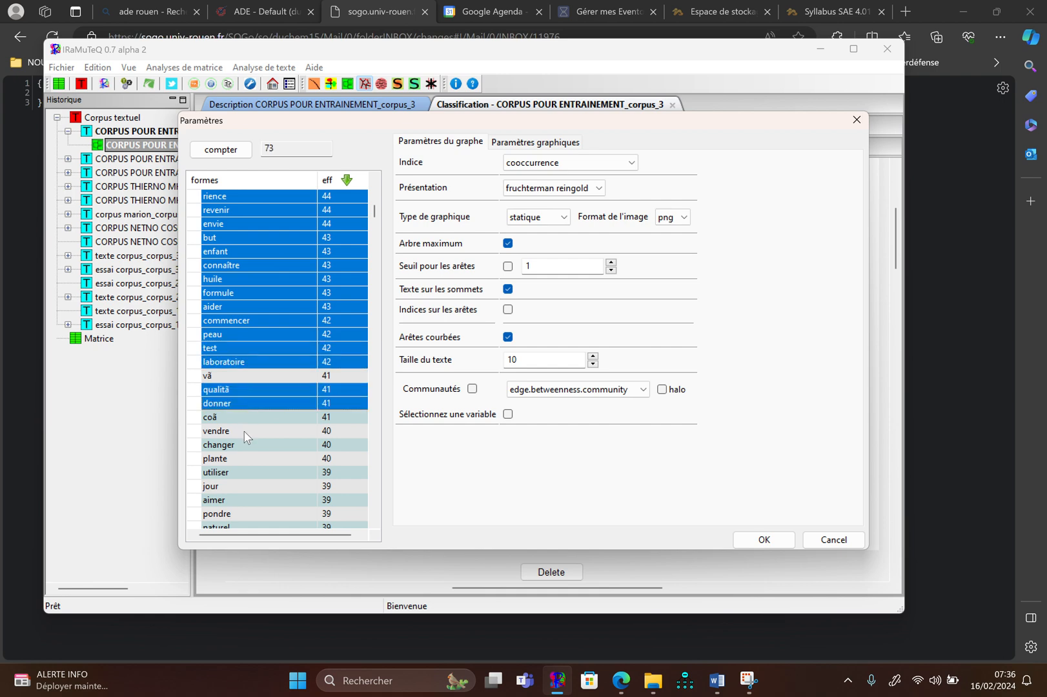
ctrl+click(245, 431)
ctrl+click(240, 458)
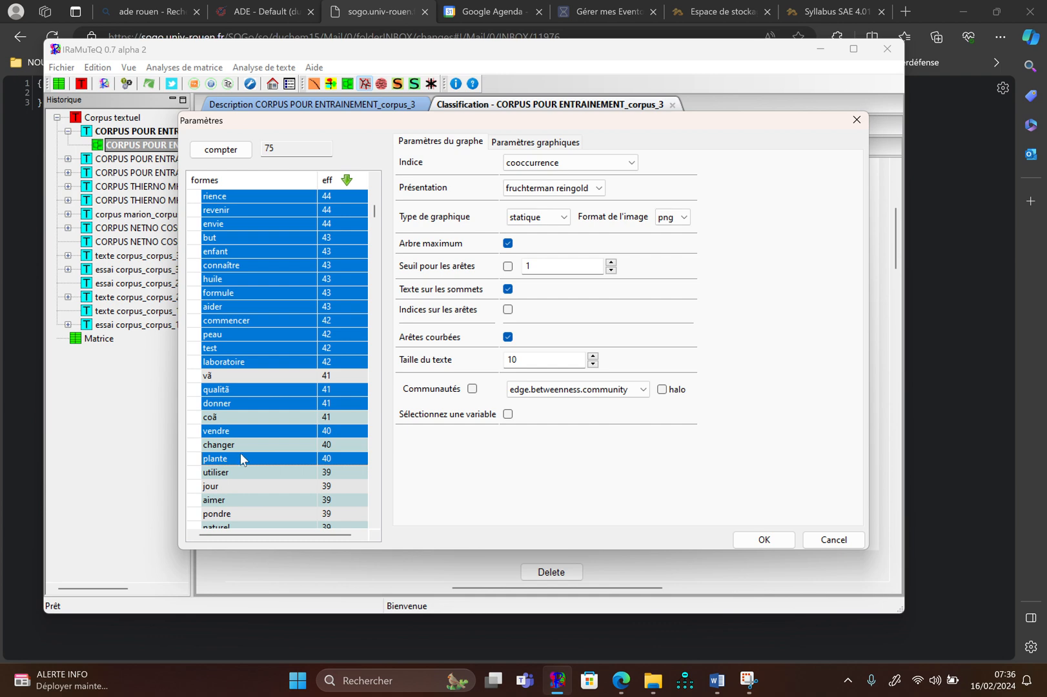
ctrl+click(243, 445)
ctrl+click(241, 469)
Add the forms jour, aimer, pondre, naturel, essayer, diffã and compte to the selection
scroll(242, 469, down, 3)
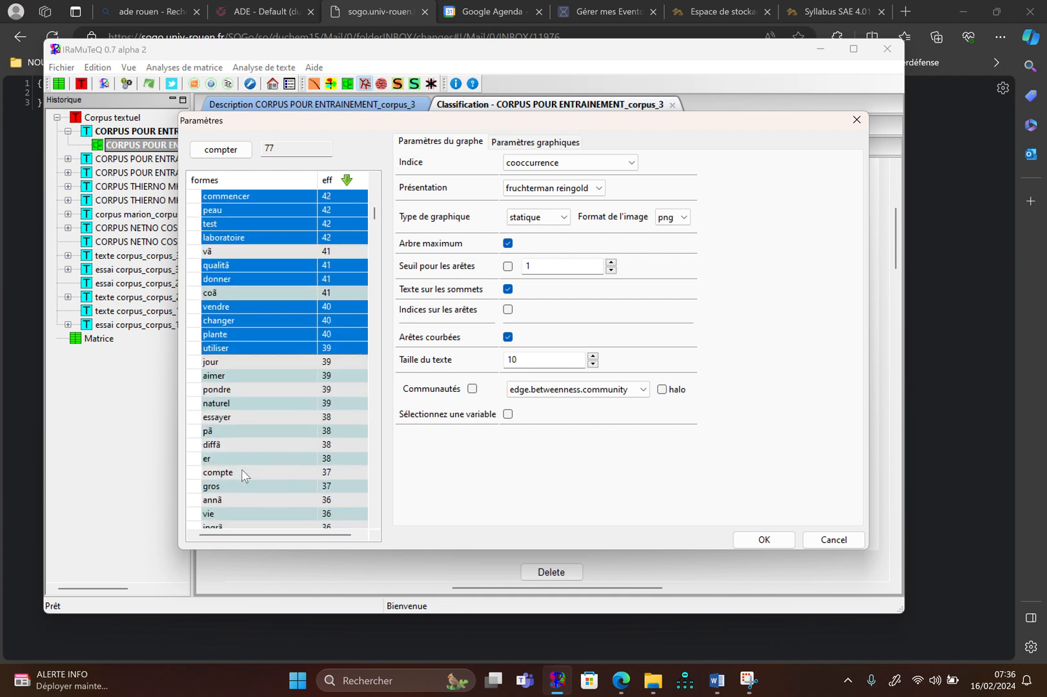
scroll(241, 469, down, 1)
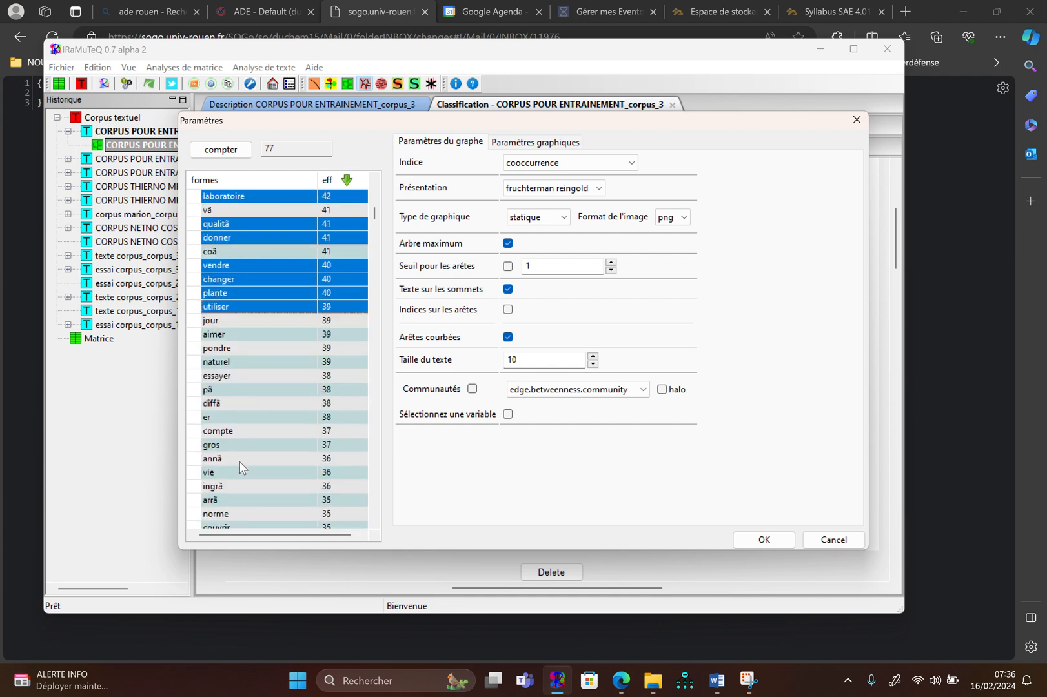
ctrl+click(254, 323)
ctrl+click(253, 336)
ctrl+click(247, 347)
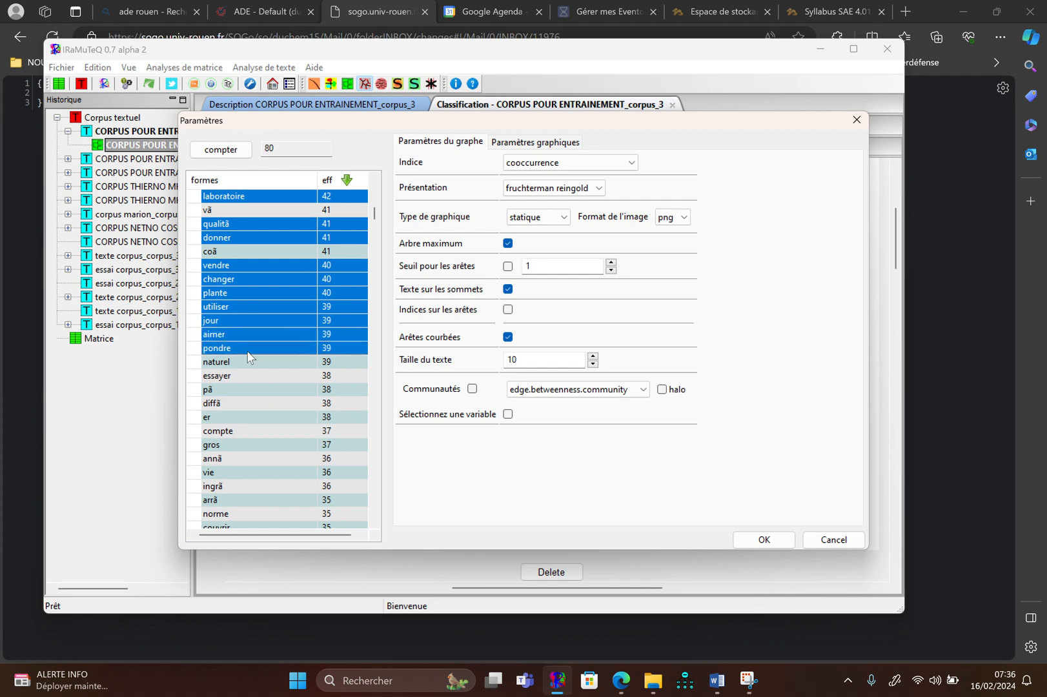
ctrl+click(247, 363)
ctrl+click(246, 376)
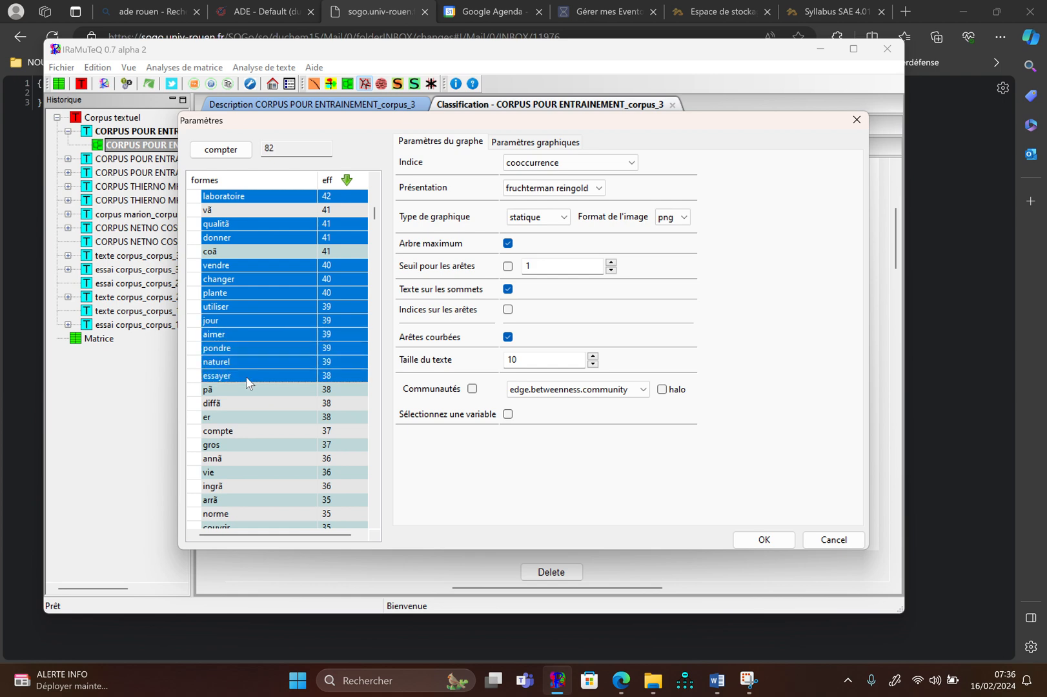
ctrl+click(248, 432)
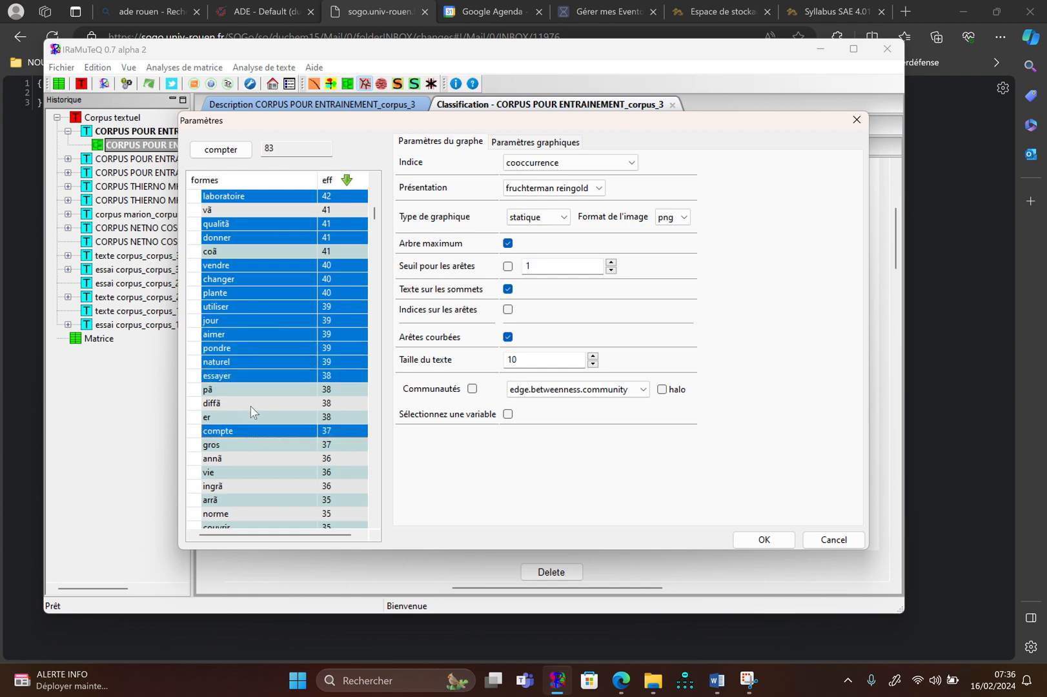
ctrl+click(251, 405)
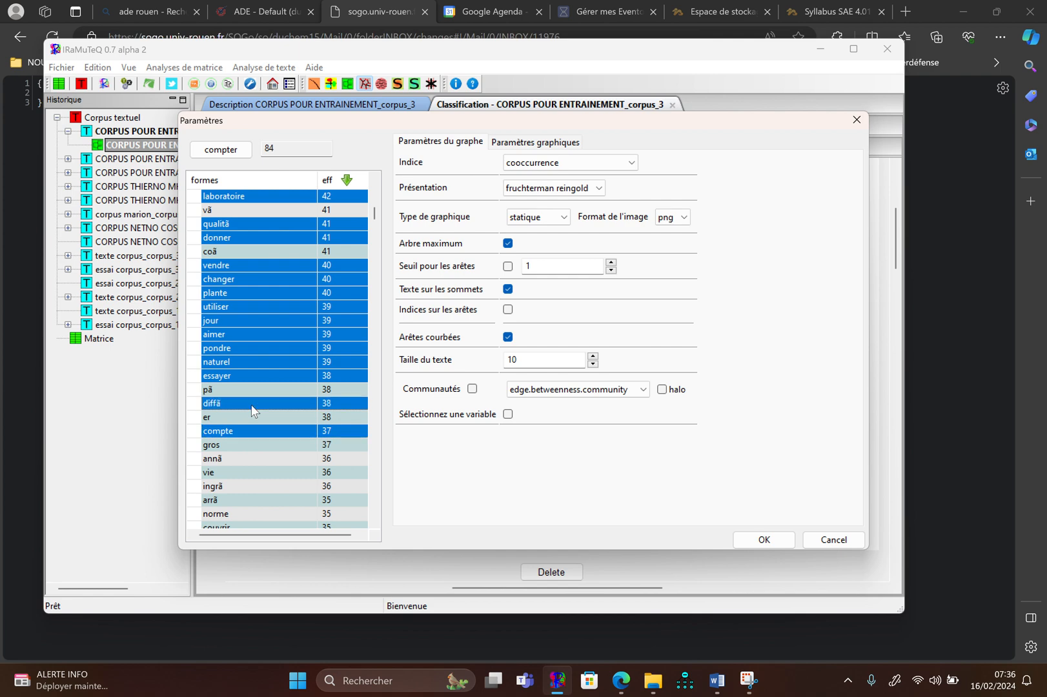
Add the forms gros, annã, vie, norme, couvrir and actif to the selection
ctrl+click(244, 440)
scroll(244, 440, down, 3)
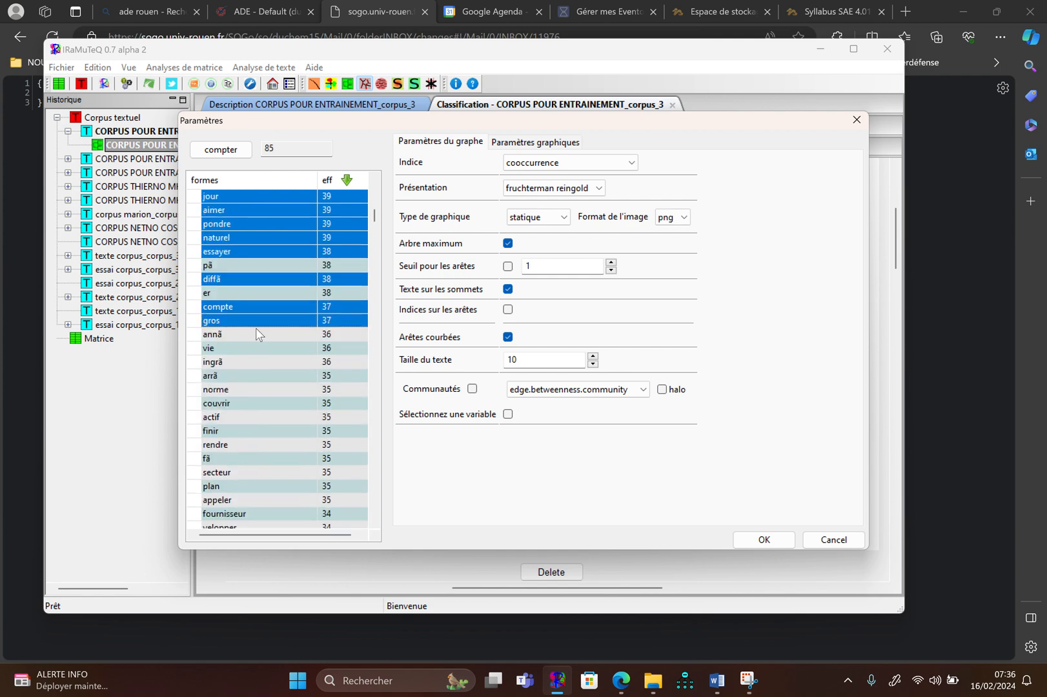
ctrl+click(256, 333)
ctrl+click(254, 349)
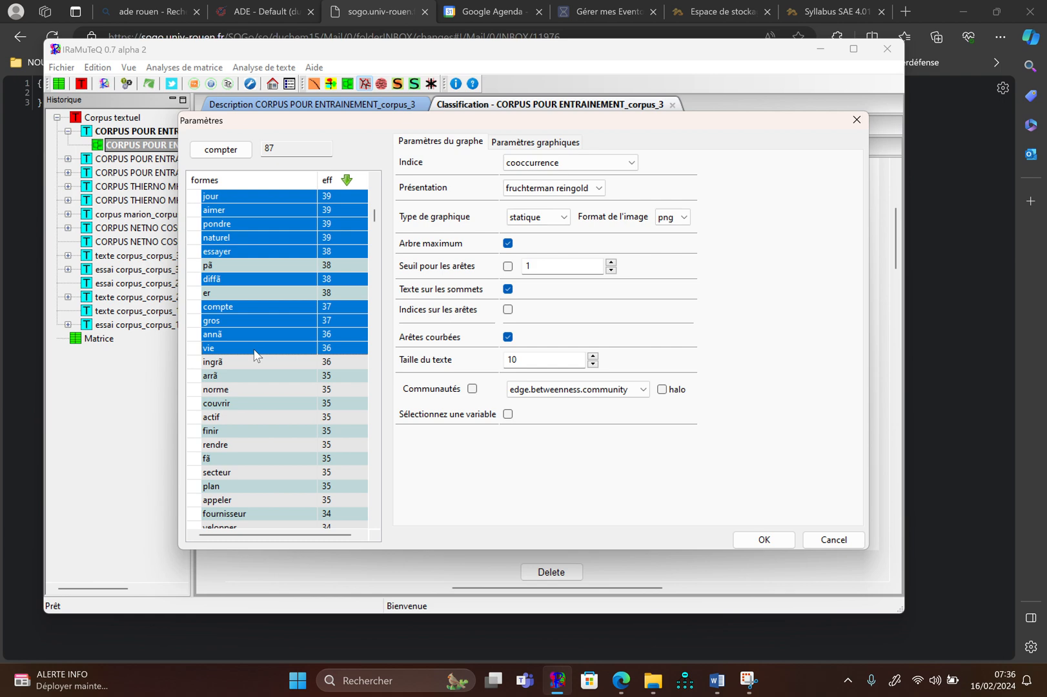
ctrl+click(245, 393)
ctrl+click(242, 405)
ctrl+click(240, 417)
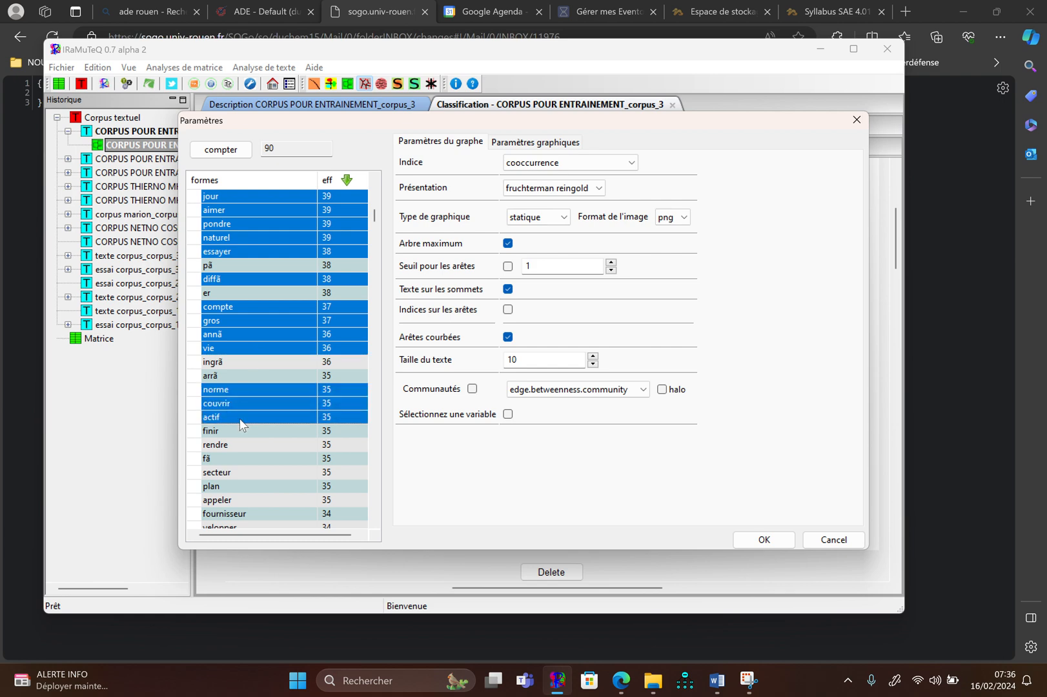
Add the forms finir, rendre, secteur, plan, appeler and fournisseur to the selection
ctrl+click(239, 431)
ctrl+click(232, 450)
ctrl+click(233, 470)
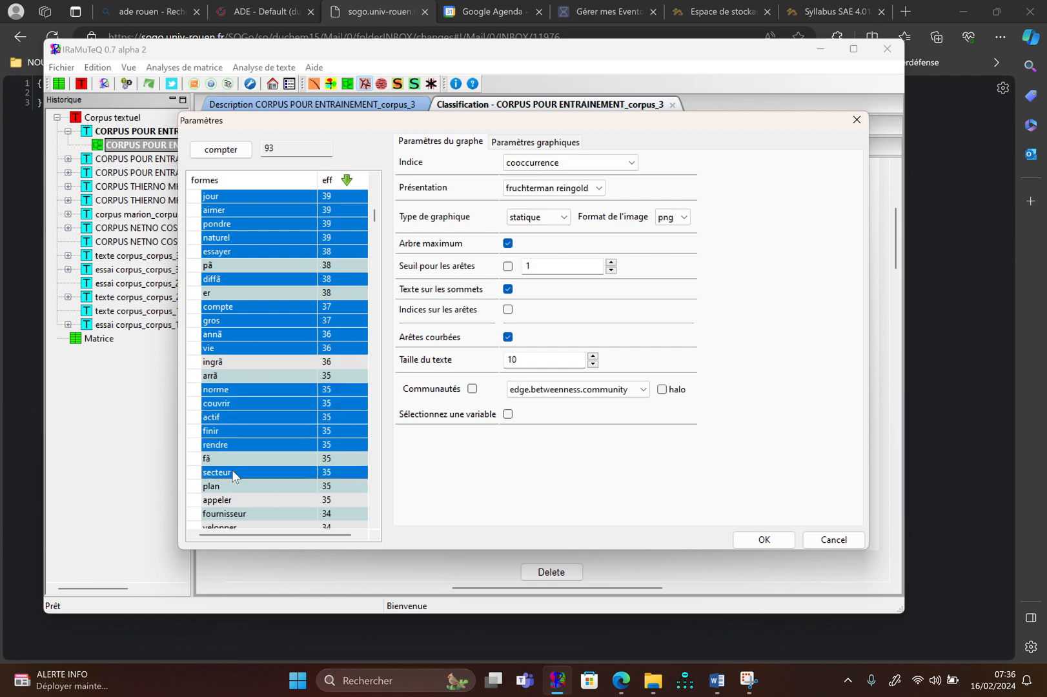
ctrl+click(229, 485)
scroll(227, 483, down, 4)
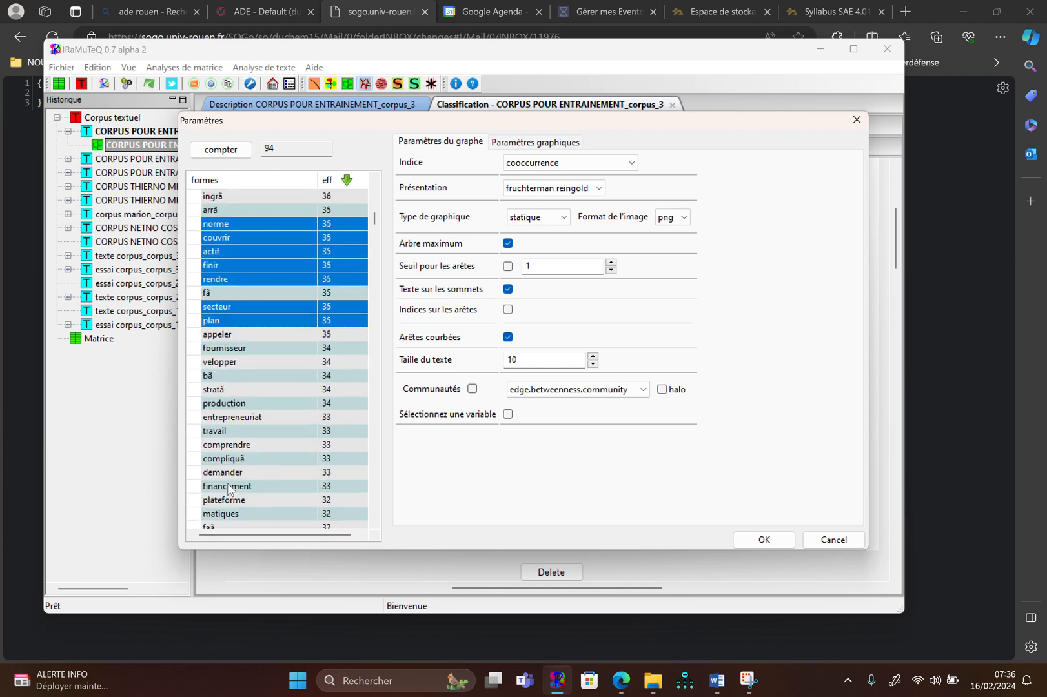
ctrl+click(247, 336)
ctrl+click(244, 349)
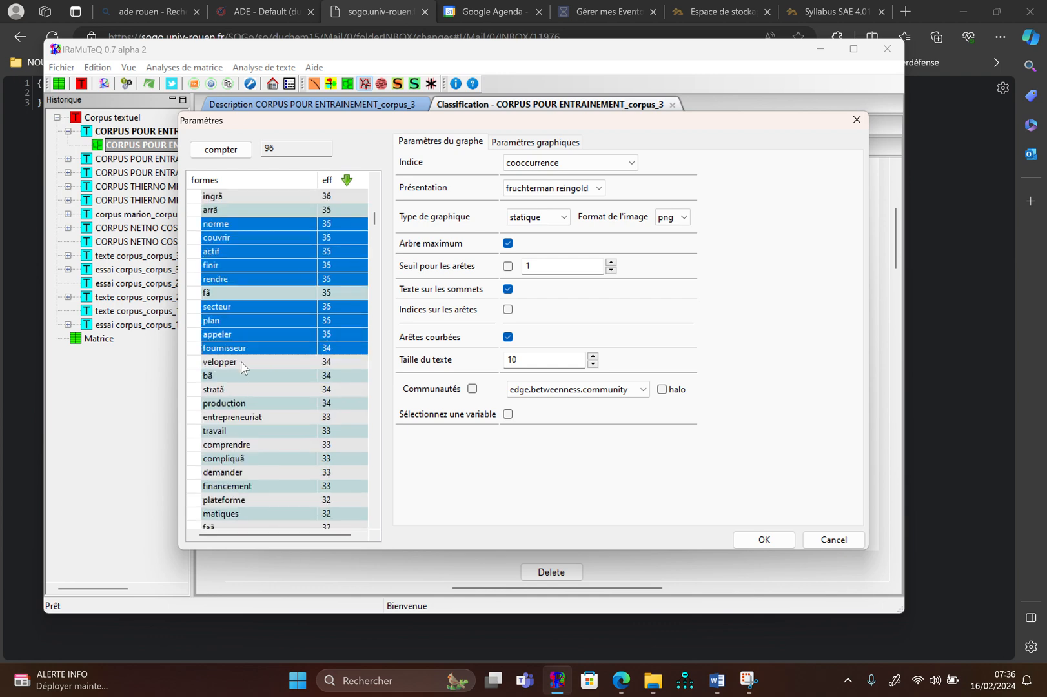
Add the forms velopper, stratã, production, entrepreneuriat, travail, comprendre, compliquã, demander and financement to the selection
ctrl+click(240, 362)
ctrl+click(239, 404)
ctrl+click(241, 388)
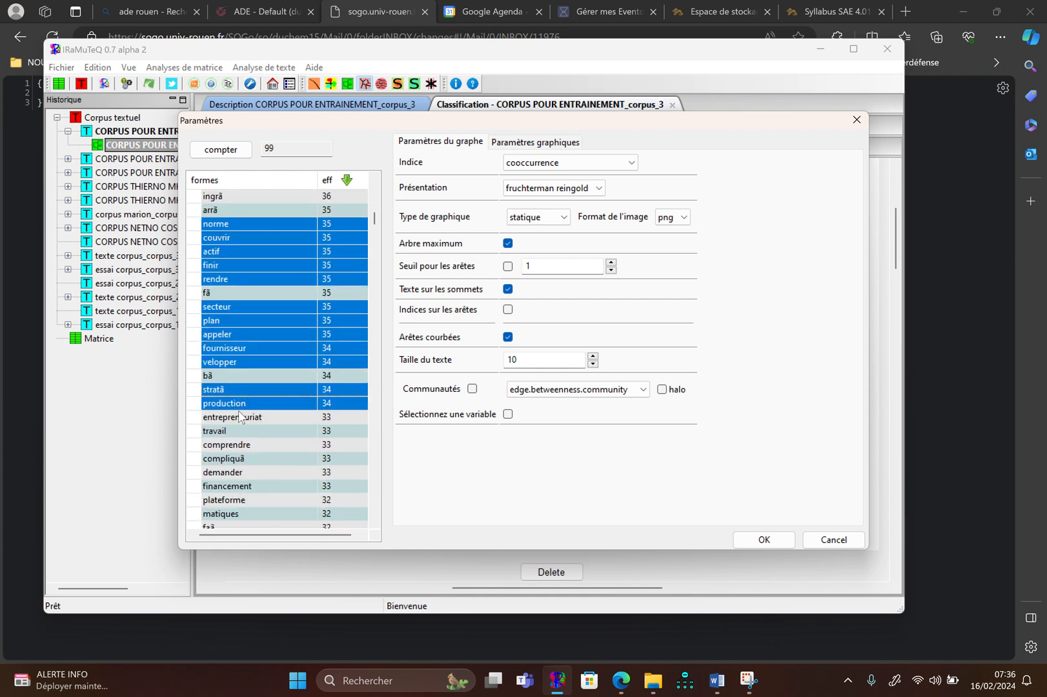
ctrl+click(239, 418)
ctrl+click(237, 431)
ctrl+click(236, 445)
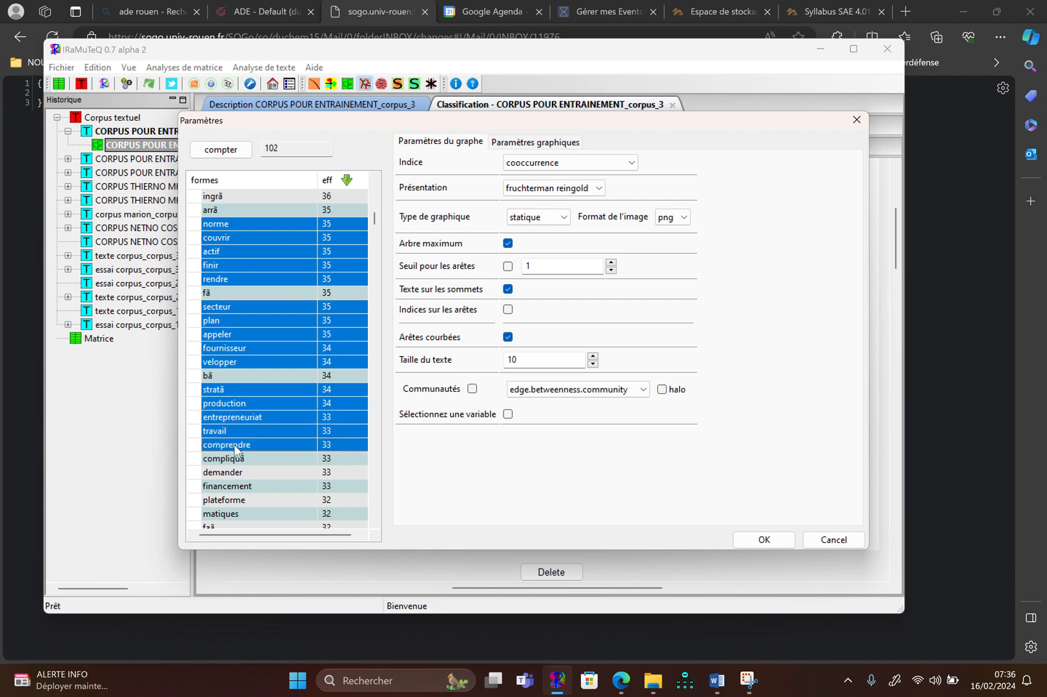
ctrl+click(236, 473)
ctrl+click(237, 485)
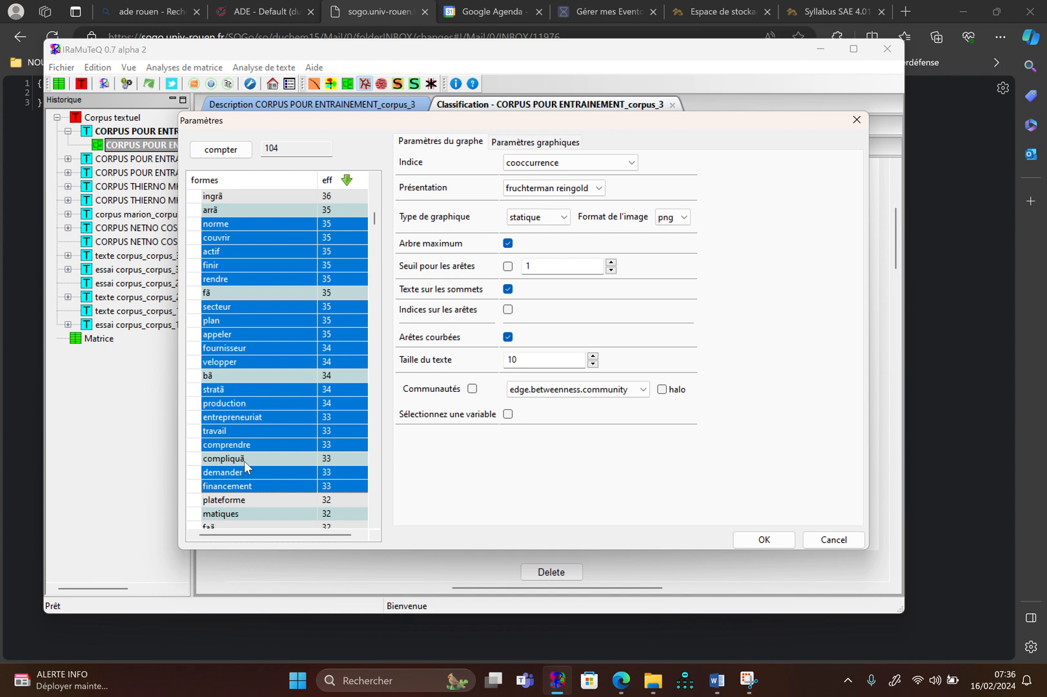
ctrl+click(244, 460)
Add the forms plateforme, matiques, animation, seul, commencã, deuxiã and recherche to the selection
scroll(244, 460, down, 3)
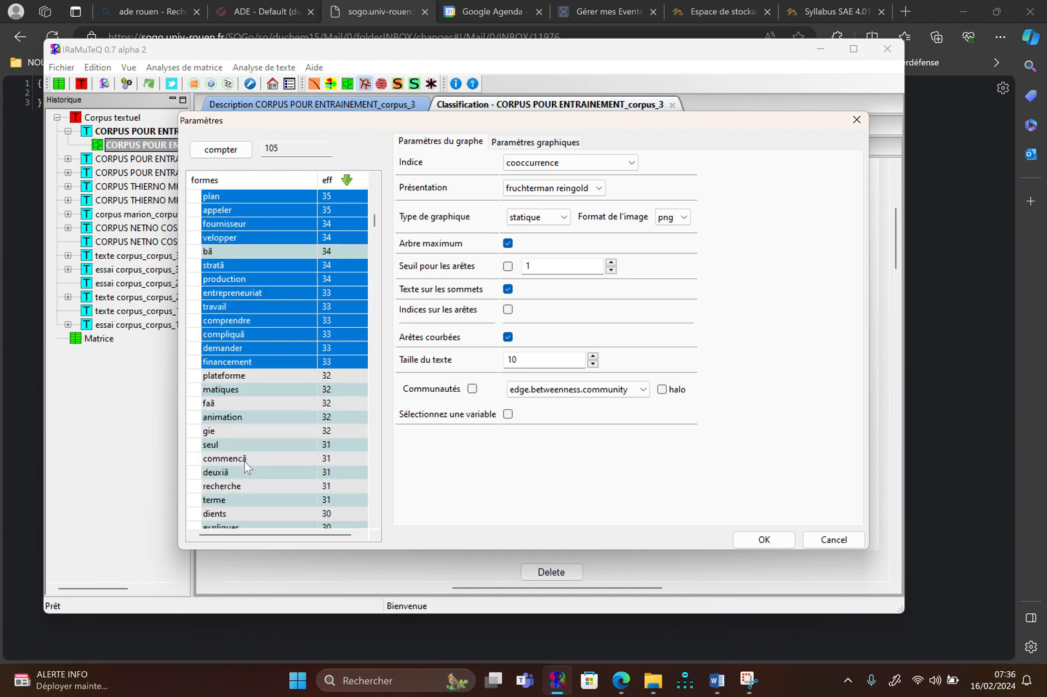
ctrl+click(241, 374)
ctrl+click(240, 388)
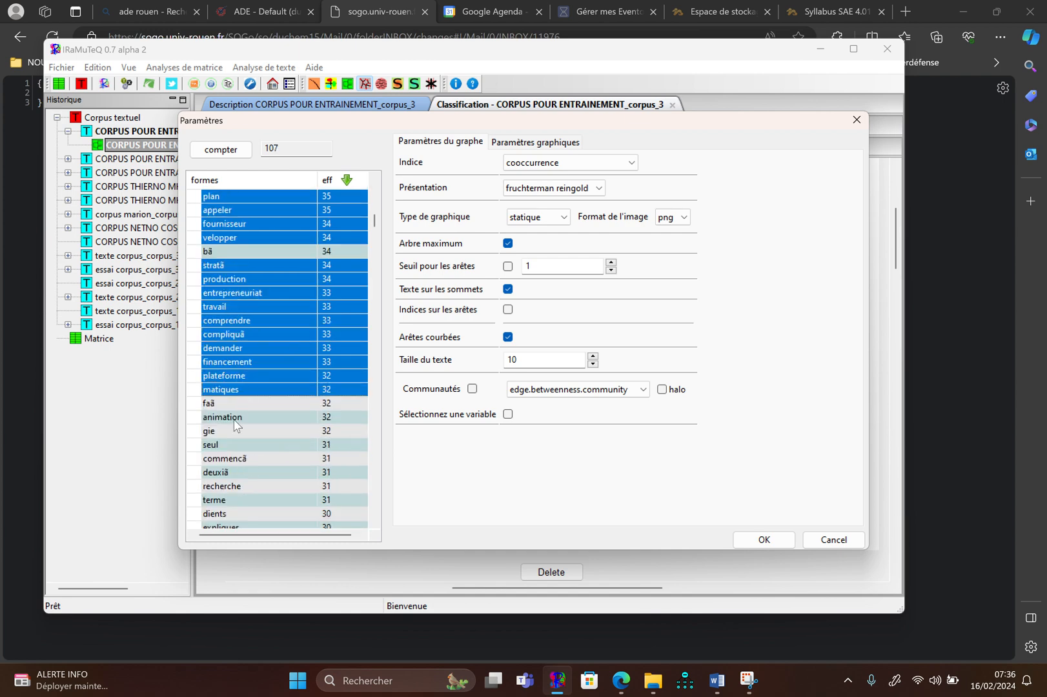
ctrl+click(239, 417)
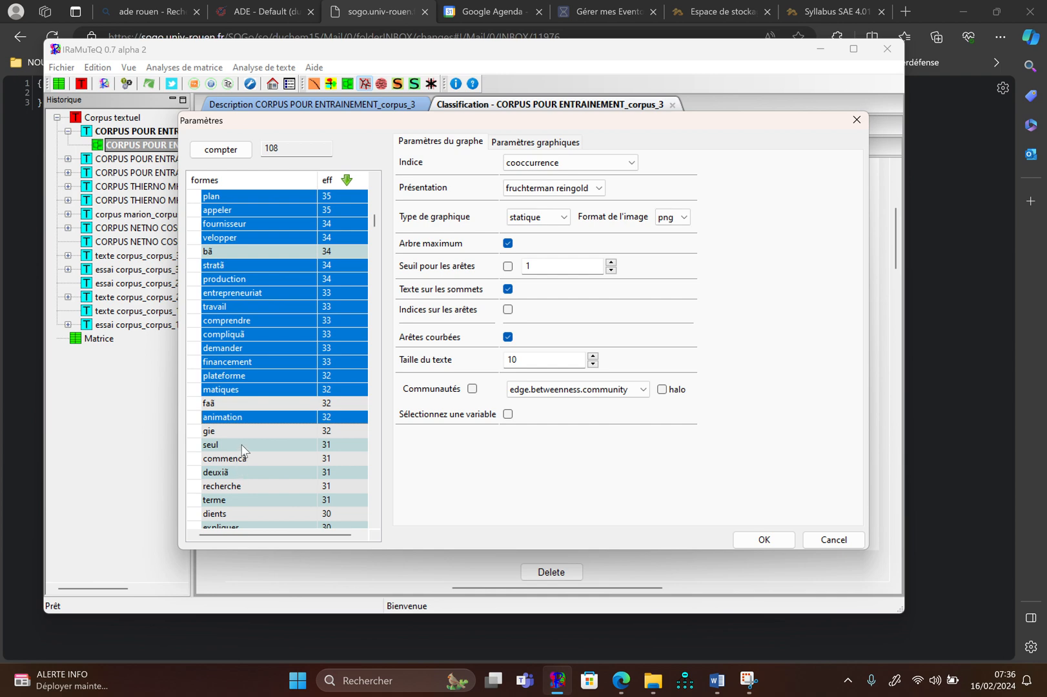
ctrl+click(242, 444)
ctrl+click(242, 458)
ctrl+click(240, 472)
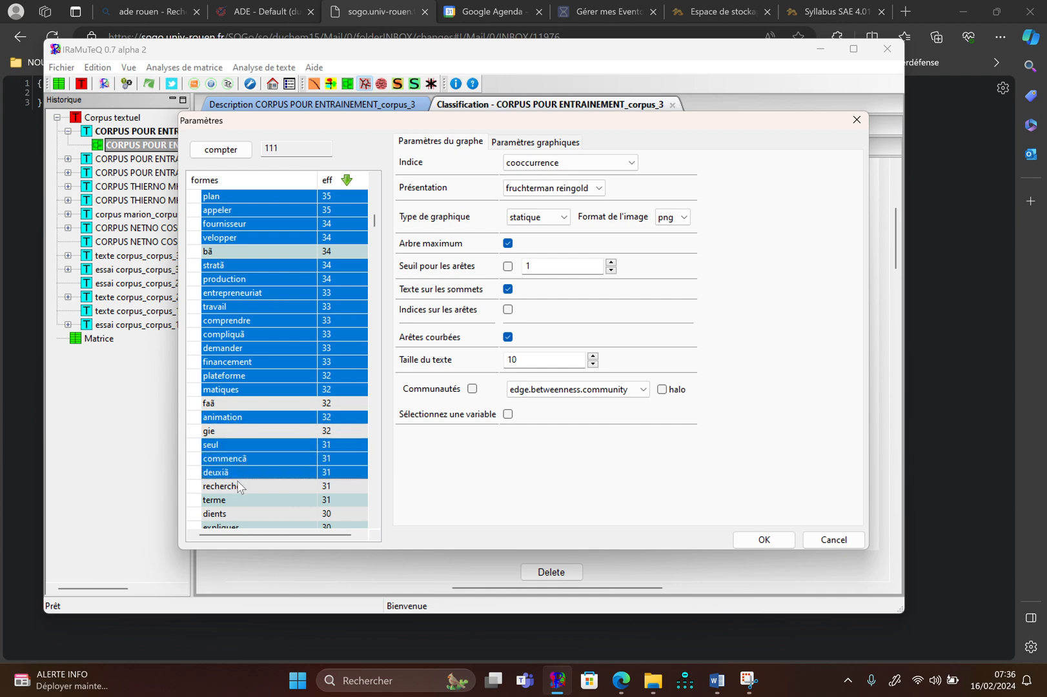
ctrl+click(240, 485)
Add the forms terme, dients, expliquer, derriã and glementation to the selection
scroll(240, 485, down, 4)
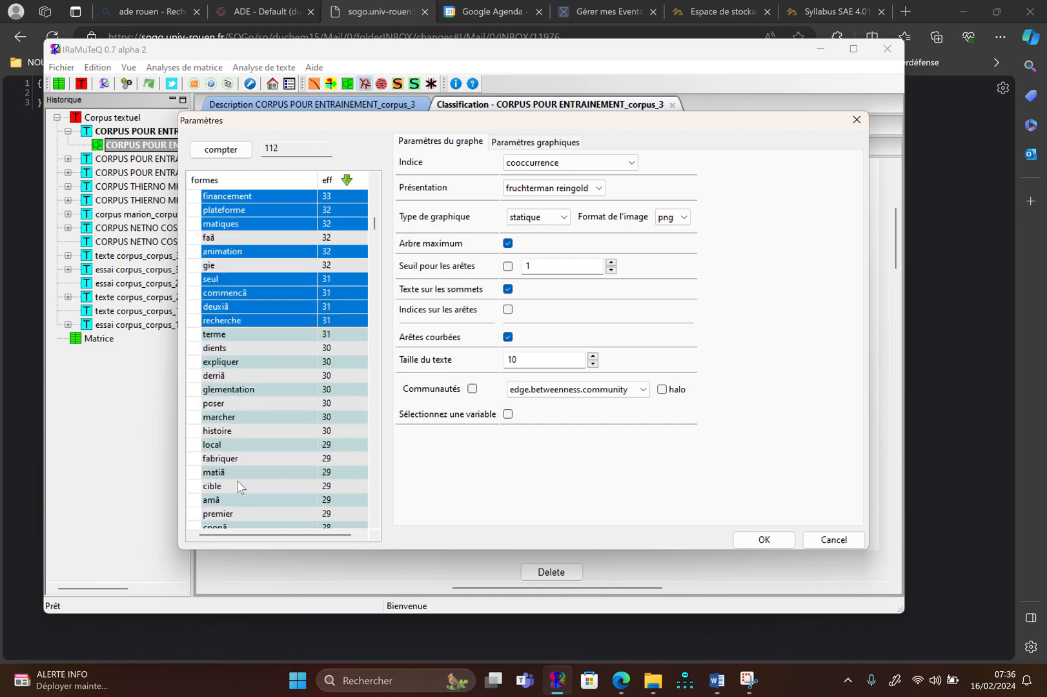
ctrl+click(241, 349)
ctrl+click(242, 335)
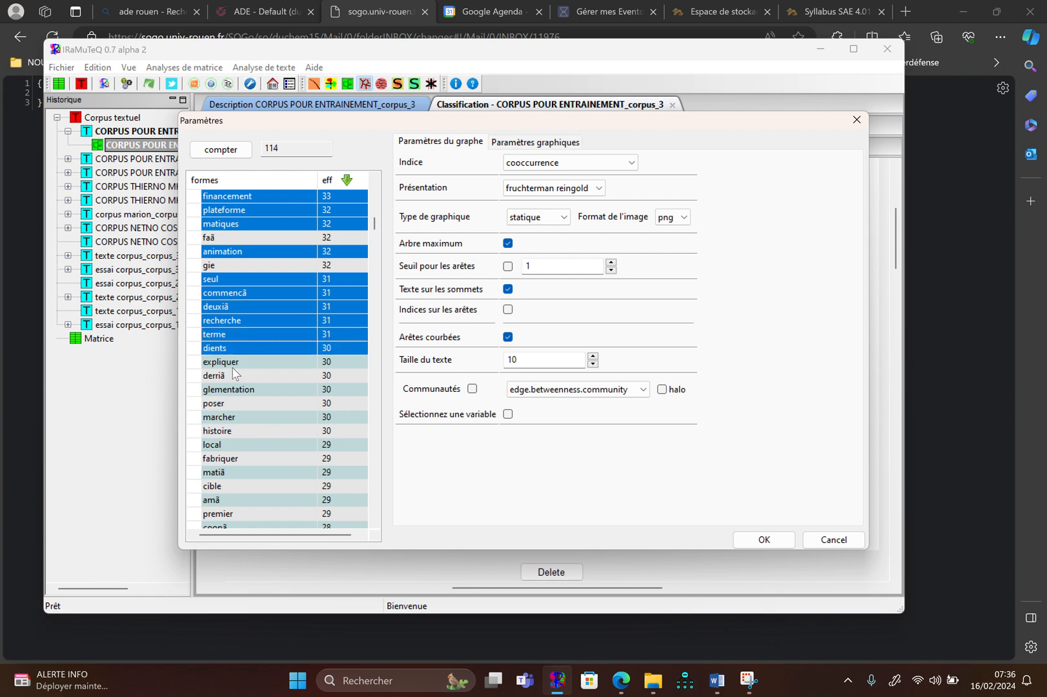
ctrl+click(237, 364)
ctrl+click(240, 391)
ctrl+click(240, 376)
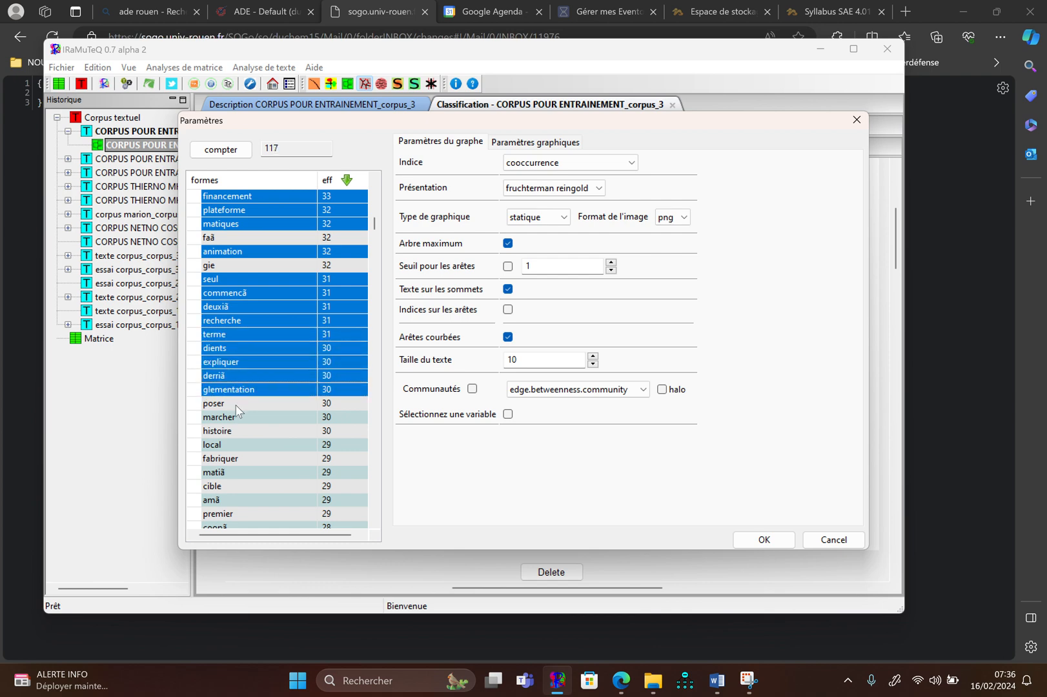
Add the forms poser, marcher, histoire, local, fabriquer, cible and premier to the selection, leaving out matiã
ctrl+click(236, 404)
ctrl+click(236, 417)
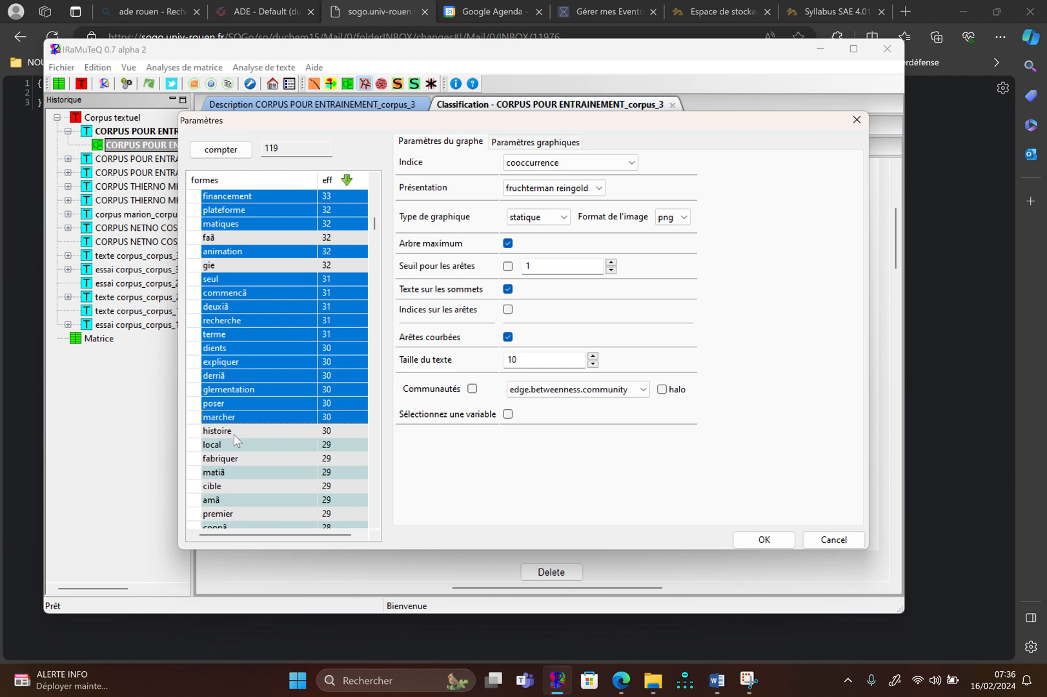
ctrl+click(234, 431)
ctrl+click(233, 444)
scroll(234, 450, down, 1)
scroll(233, 450, down, 1)
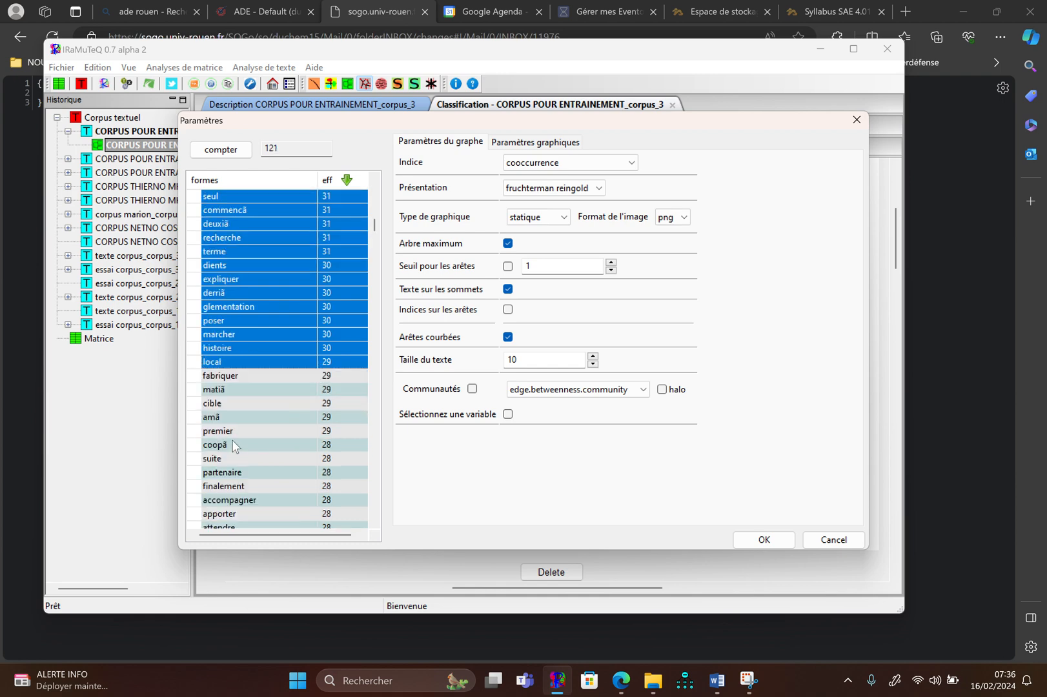
ctrl+click(247, 385)
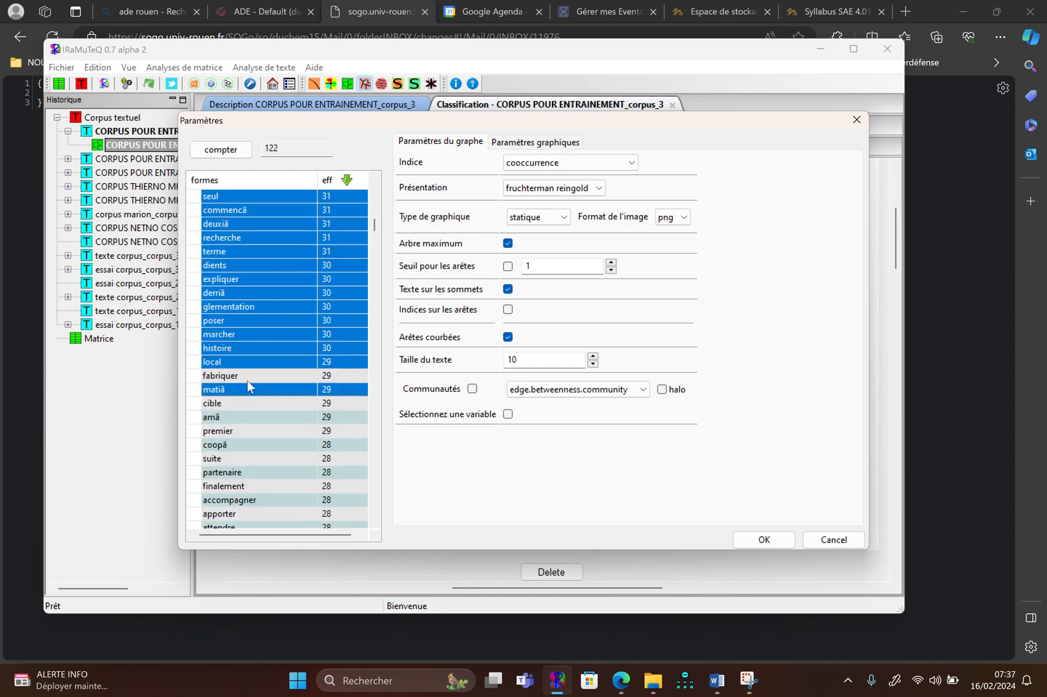
ctrl+click(249, 389)
ctrl+click(251, 376)
ctrl+click(247, 399)
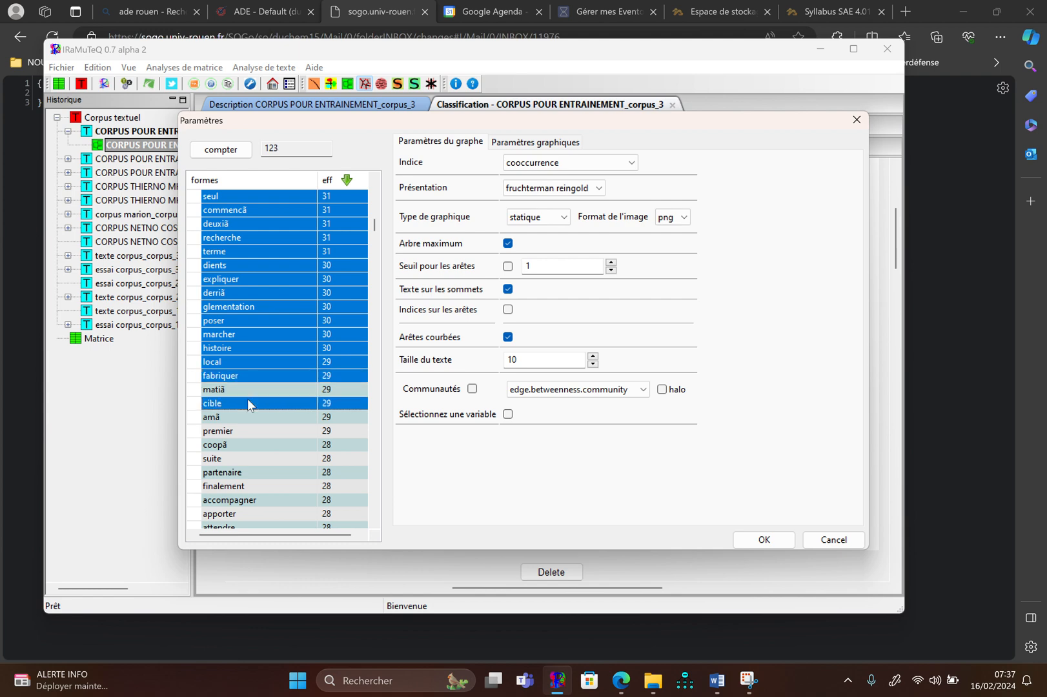
ctrl+click(251, 431)
Add the forms suite, partenaire, finalement, accompagner, apporter, attendre, super and risque to the selection
scroll(253, 433, down, 2)
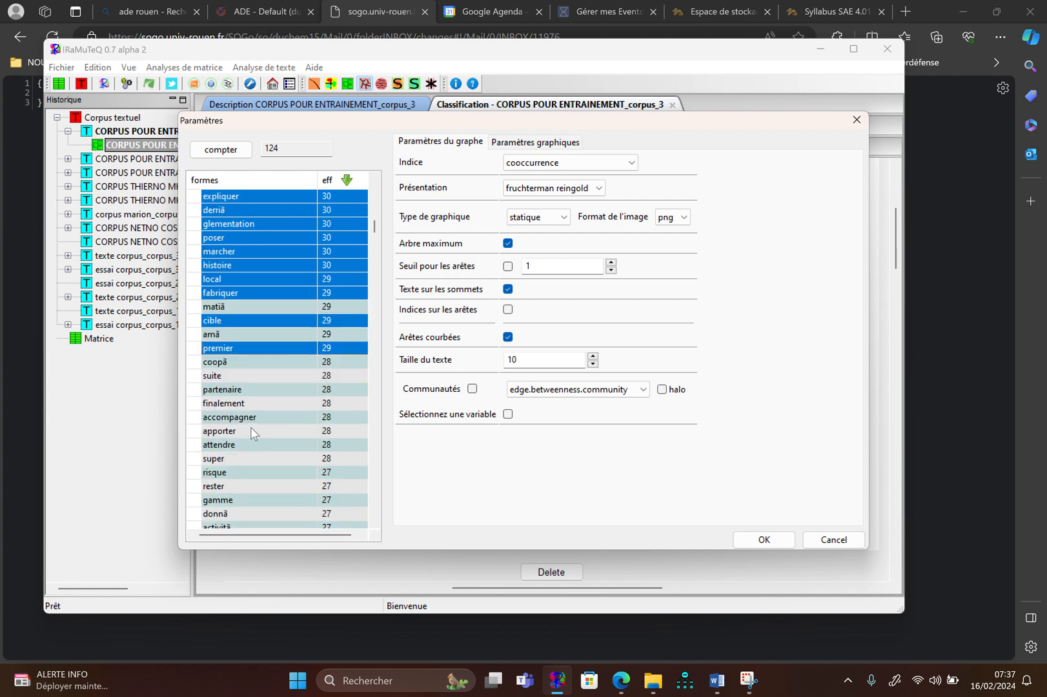
ctrl+click(257, 389)
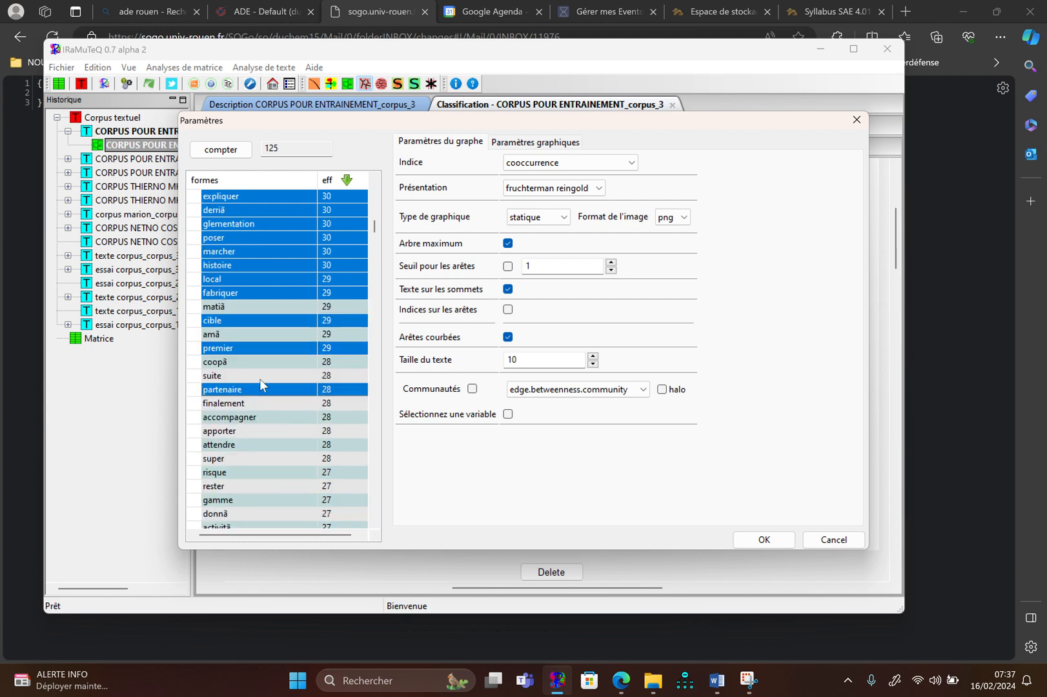
ctrl+click(260, 377)
ctrl+click(254, 401)
ctrl+click(252, 416)
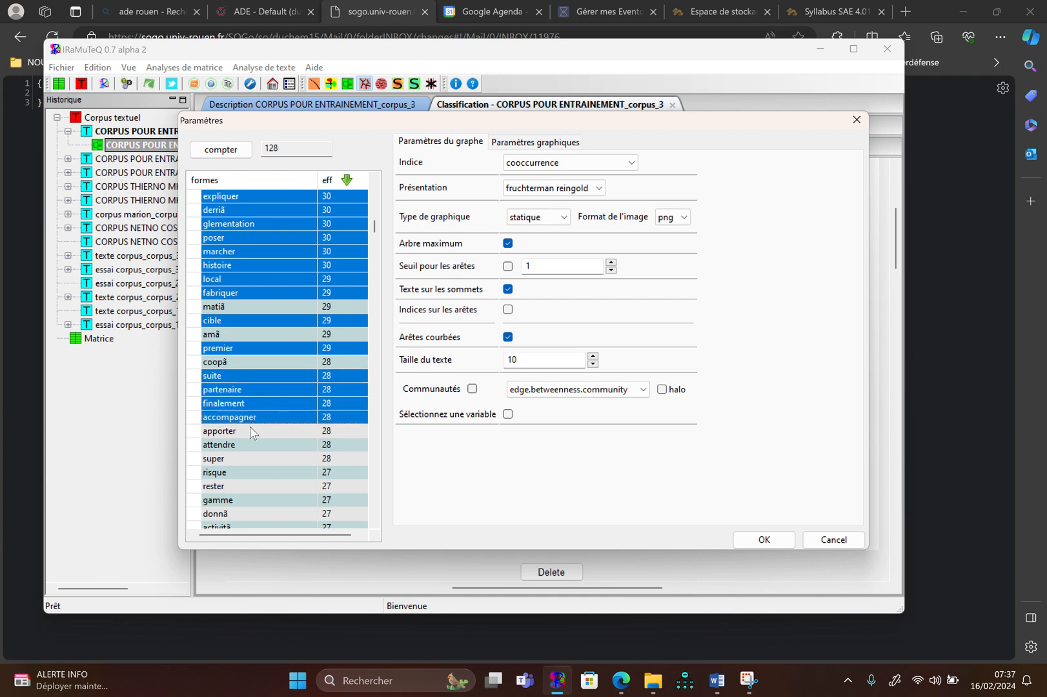
ctrl+click(251, 444)
ctrl+click(250, 431)
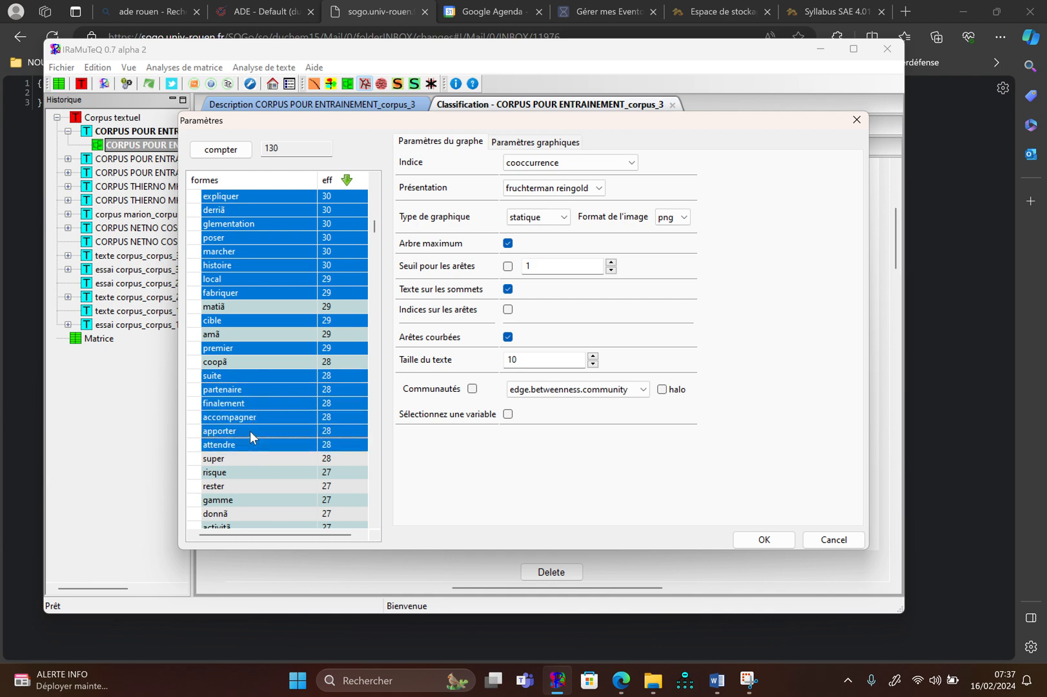
ctrl+click(248, 456)
ctrl+click(246, 476)
Add the forms rester, gamme, donnã, activitã, veloppement and moyen to the selection
scroll(247, 479, down, 3)
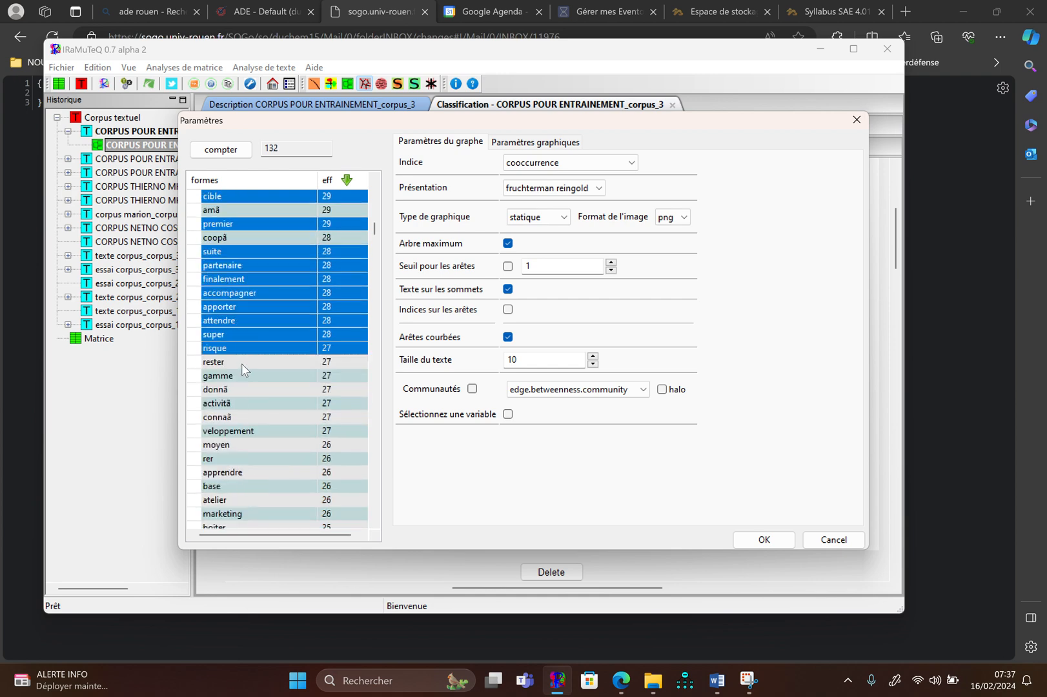
ctrl+click(242, 362)
ctrl+click(241, 375)
ctrl+click(239, 390)
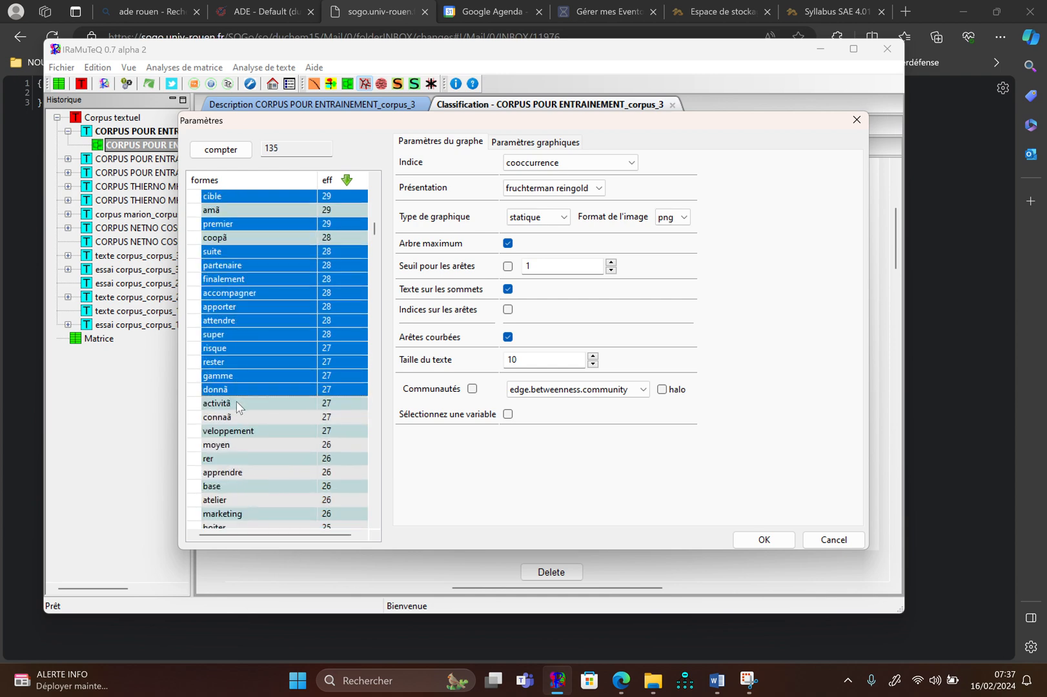
ctrl+click(241, 402)
ctrl+click(241, 431)
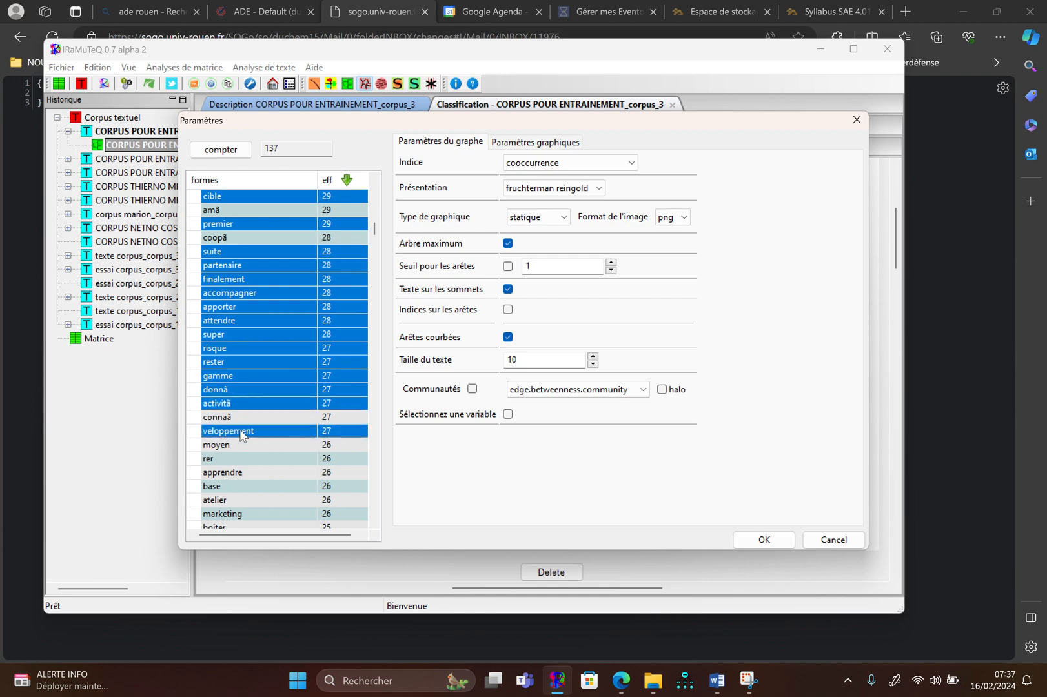
ctrl+click(238, 443)
Add the forms apprendre, base, atelier, marketing, boiter, consommateur and tudiants to the selection
scroll(238, 464, down, 4)
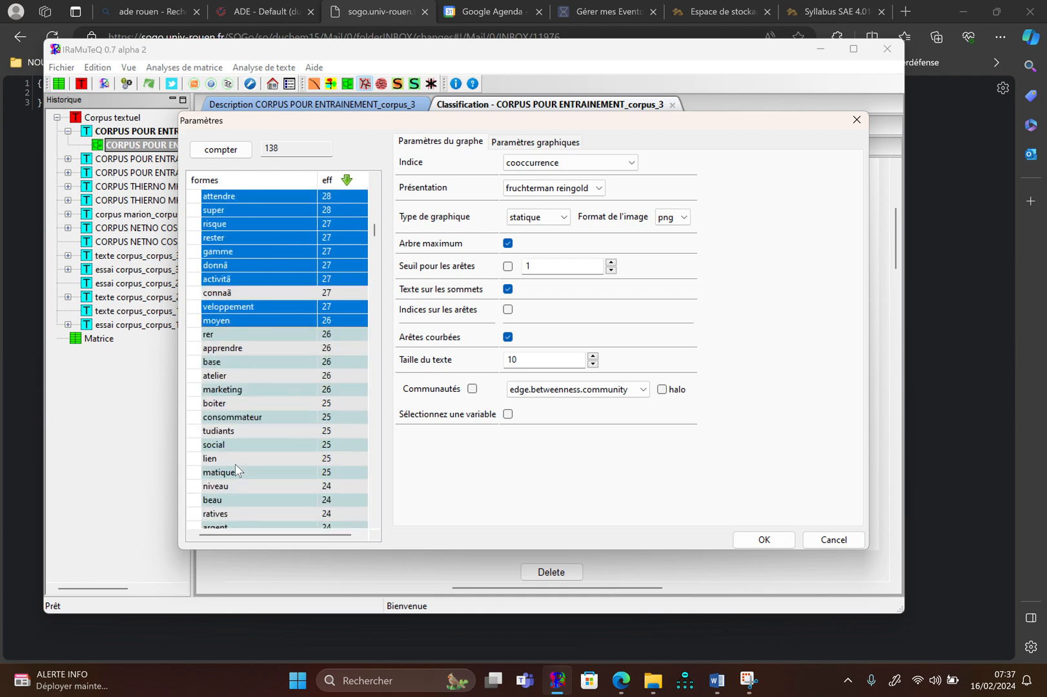
ctrl+click(243, 306)
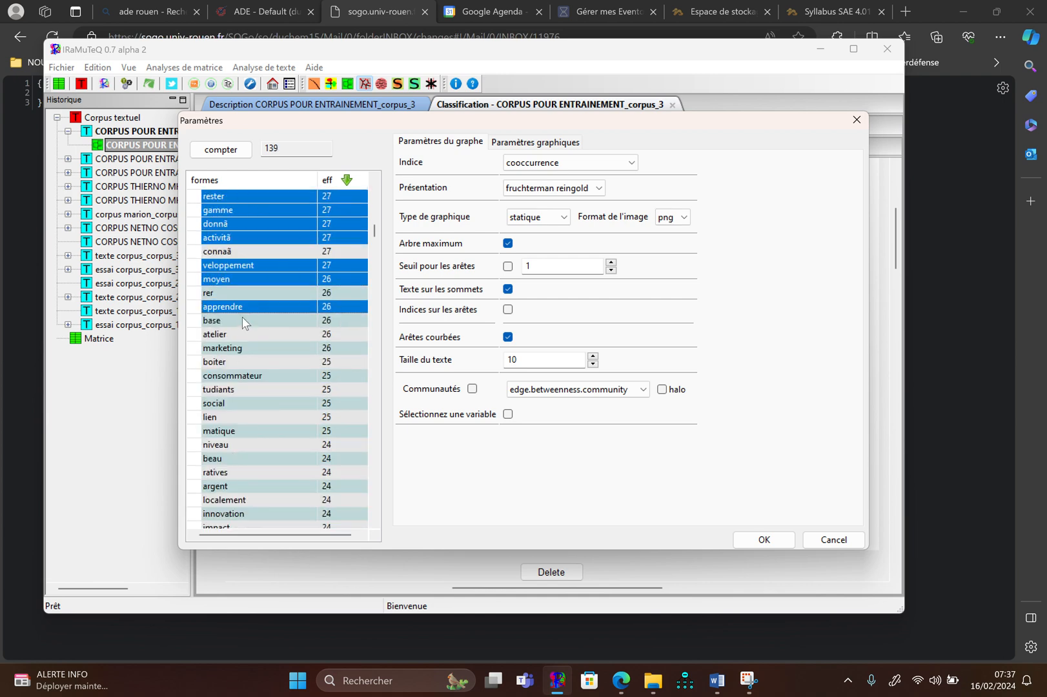
ctrl+click(240, 320)
ctrl+click(238, 334)
ctrl+click(234, 348)
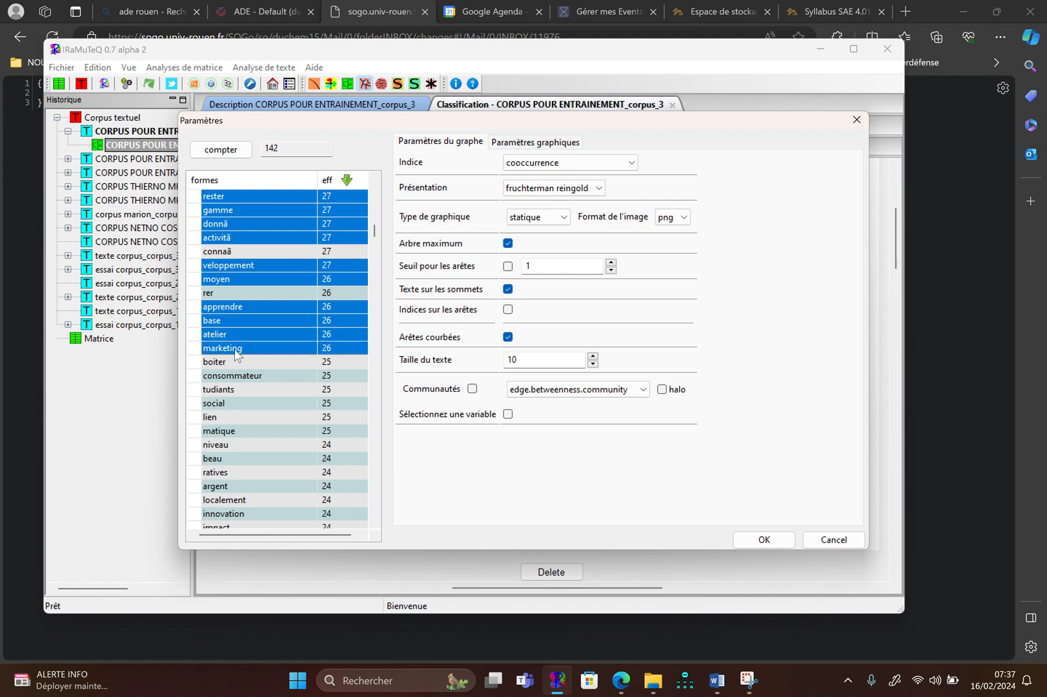
ctrl+click(231, 362)
ctrl+click(231, 375)
ctrl+click(231, 390)
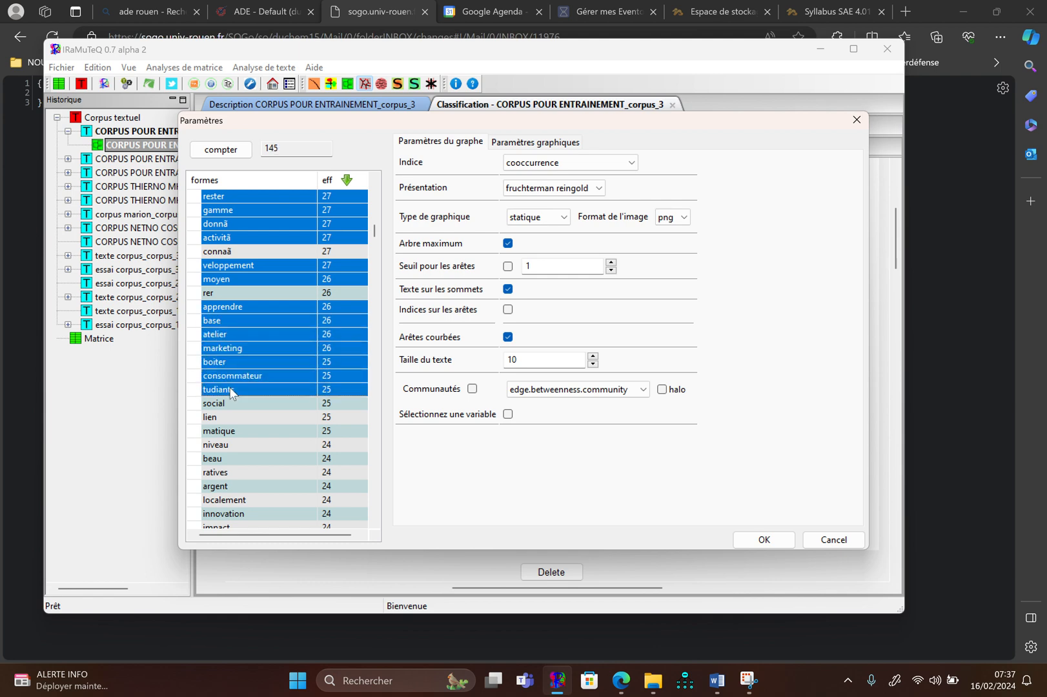
Add the forms social, lien, matique, niveau, beau, ratives and argent to the selection
ctrl+click(228, 407)
ctrl+click(230, 429)
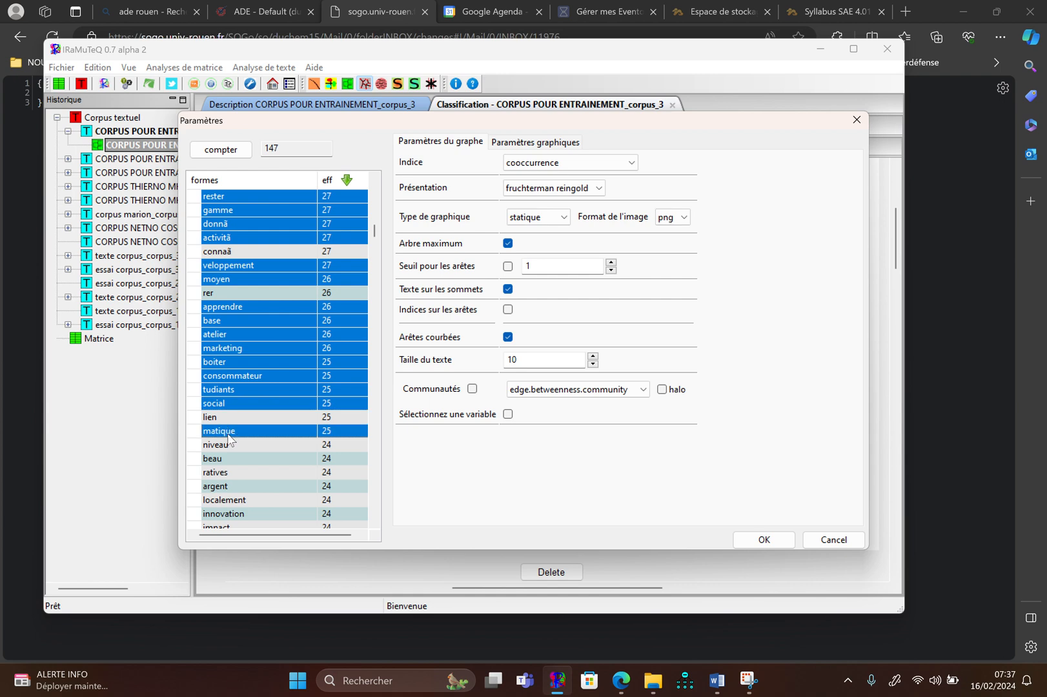
ctrl+click(229, 415)
ctrl+click(228, 443)
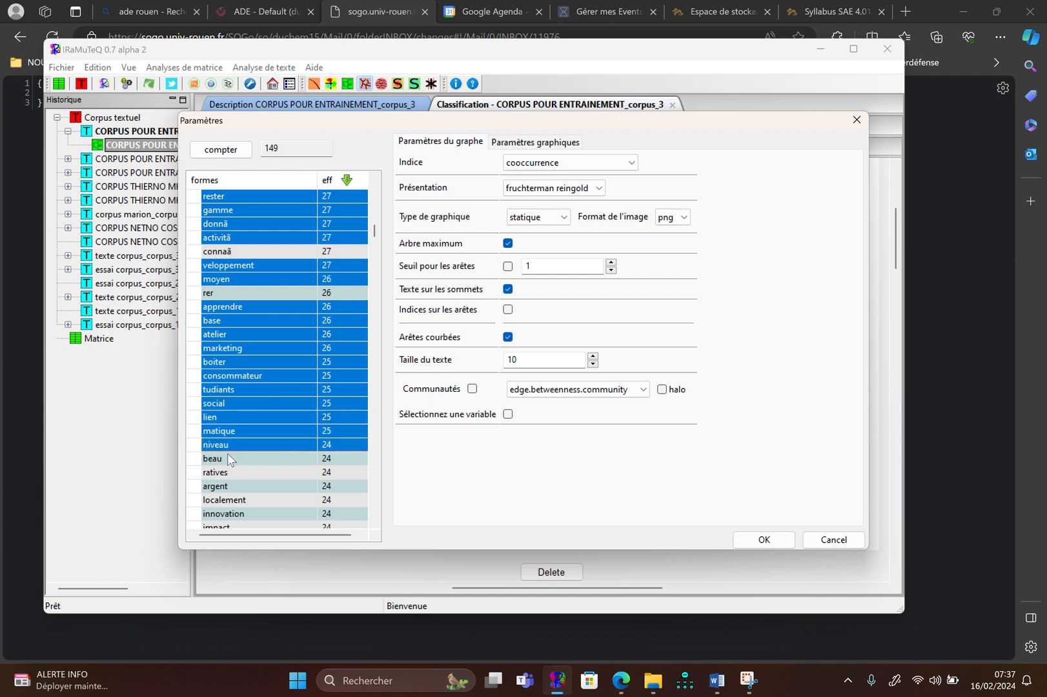
ctrl+click(227, 456)
ctrl+click(227, 474)
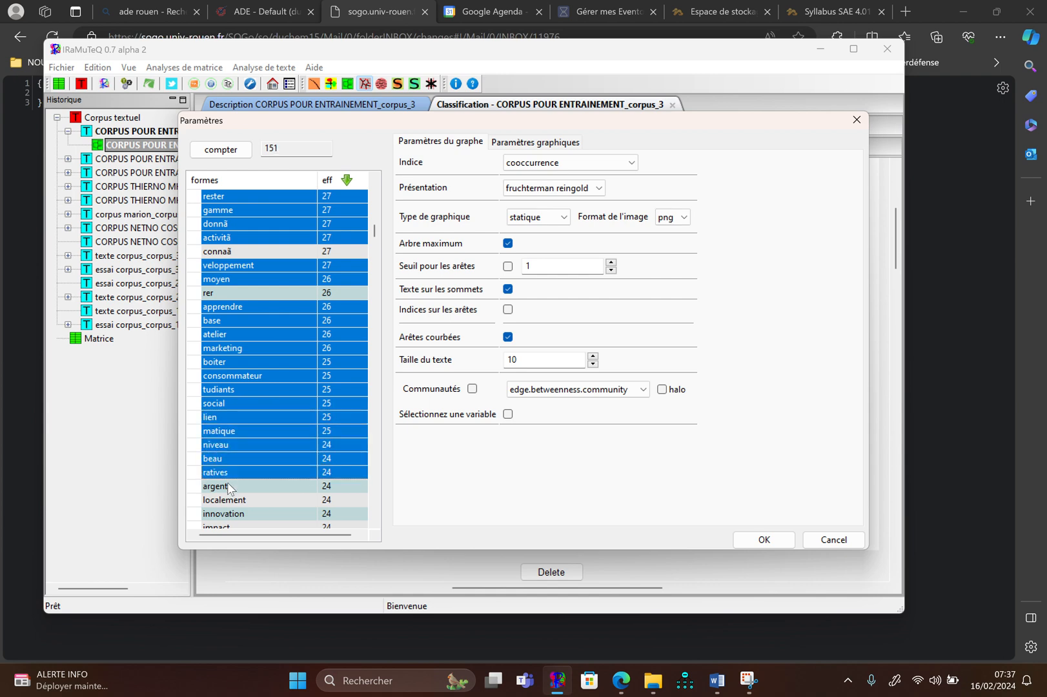
ctrl+click(227, 482)
scroll(227, 481, down, 3)
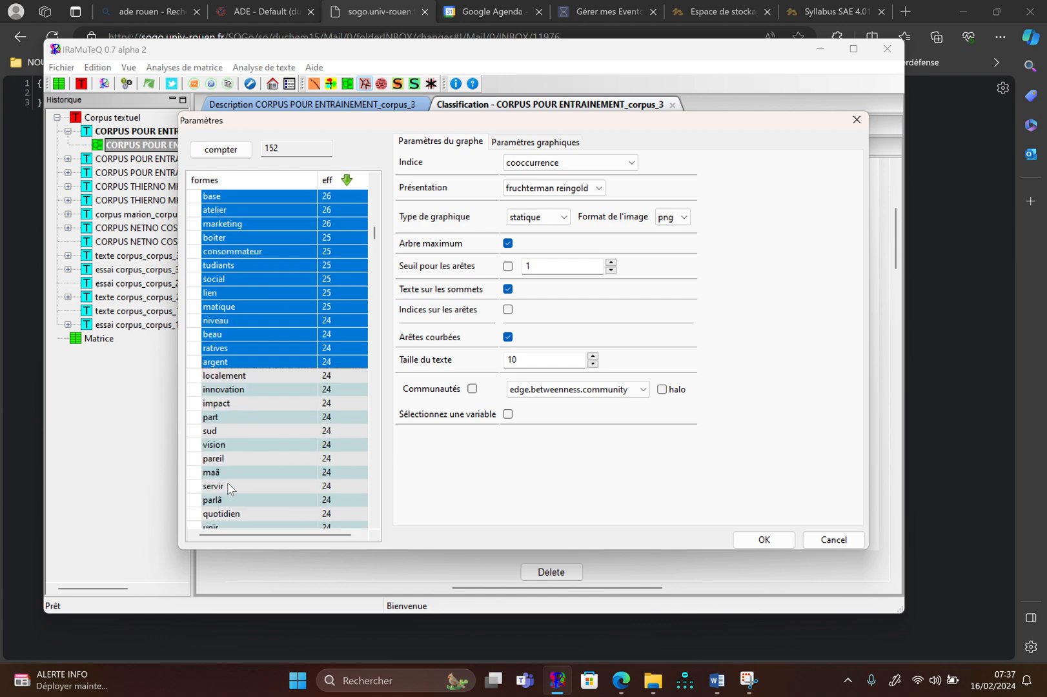
Add the forms localement, innovation, impact, part and sud to the selection
ctrl+click(243, 376)
ctrl+click(240, 390)
ctrl+click(236, 403)
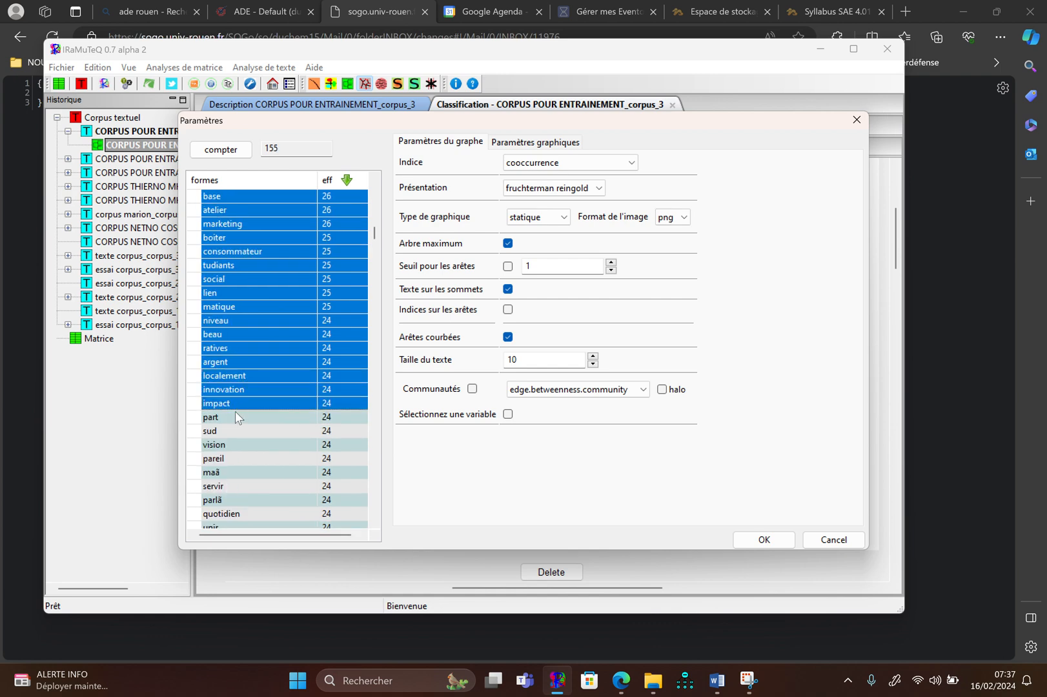
ctrl+click(236, 416)
ctrl+click(236, 431)
Add the forms pareil, servir, quotidien, unir, groupe and labo to the selection
scroll(234, 432, down, 4)
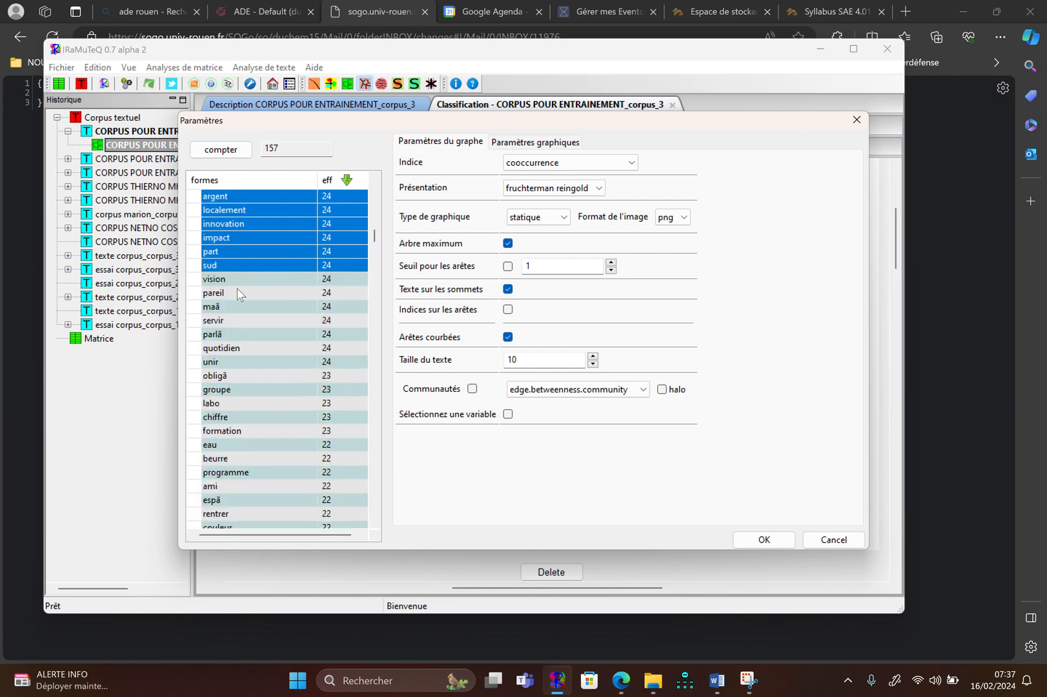
ctrl+click(236, 292)
ctrl+click(231, 320)
ctrl+click(230, 348)
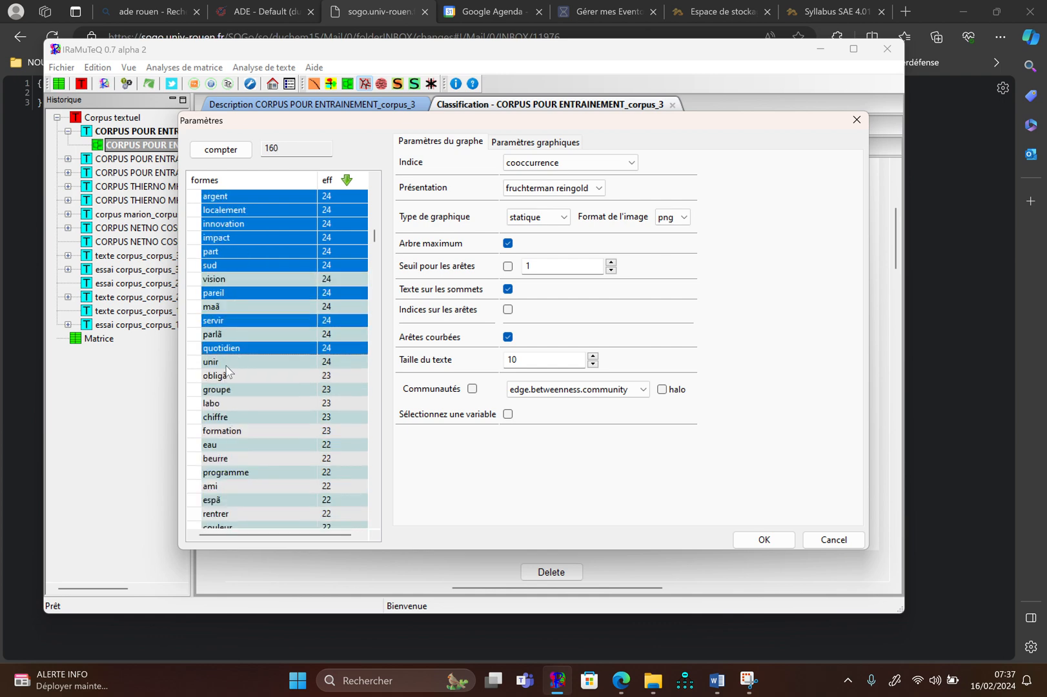
ctrl+click(230, 362)
ctrl+click(226, 391)
ctrl+click(229, 404)
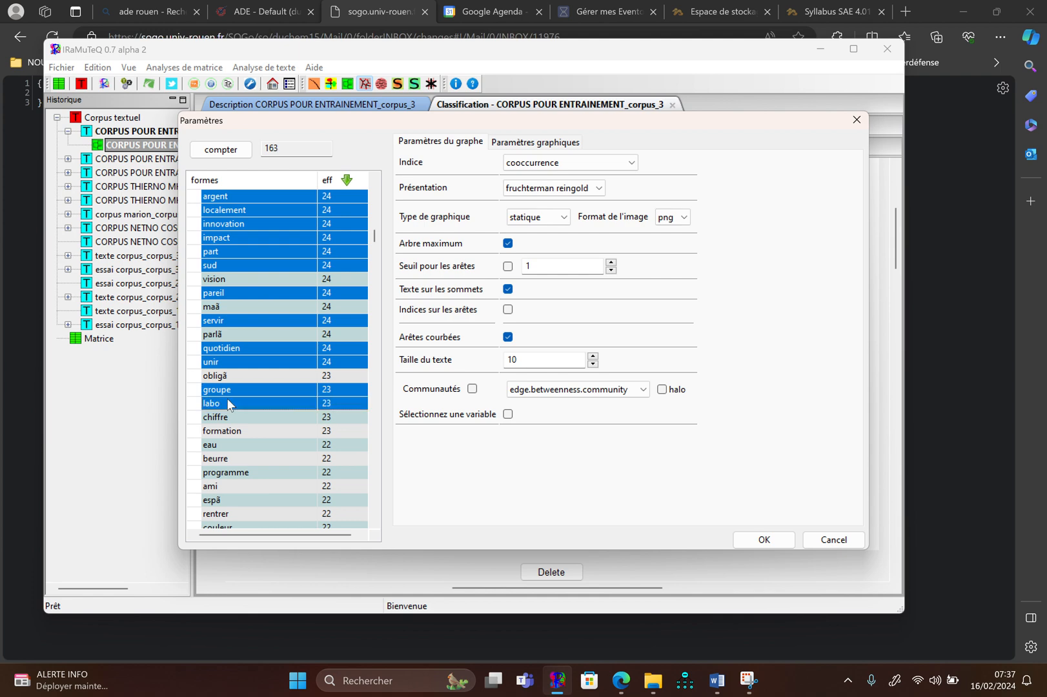
Add the forms chiffre, formation, eau, beurre and programme to the selection
ctrl+click(231, 417)
ctrl+click(231, 433)
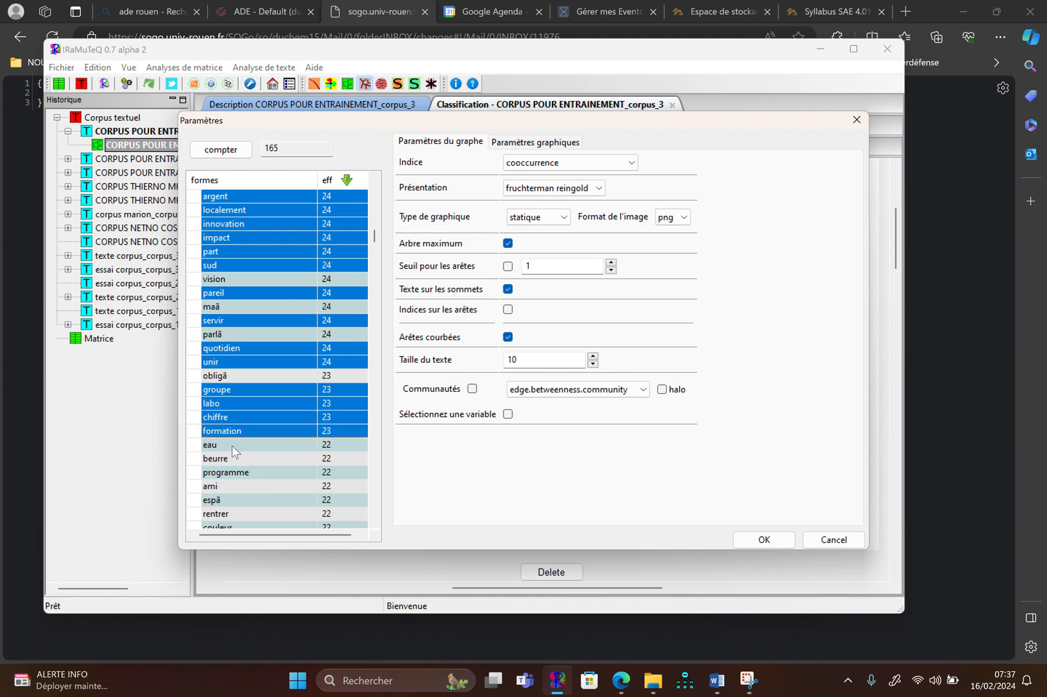
ctrl+click(231, 446)
ctrl+click(232, 457)
ctrl+click(230, 470)
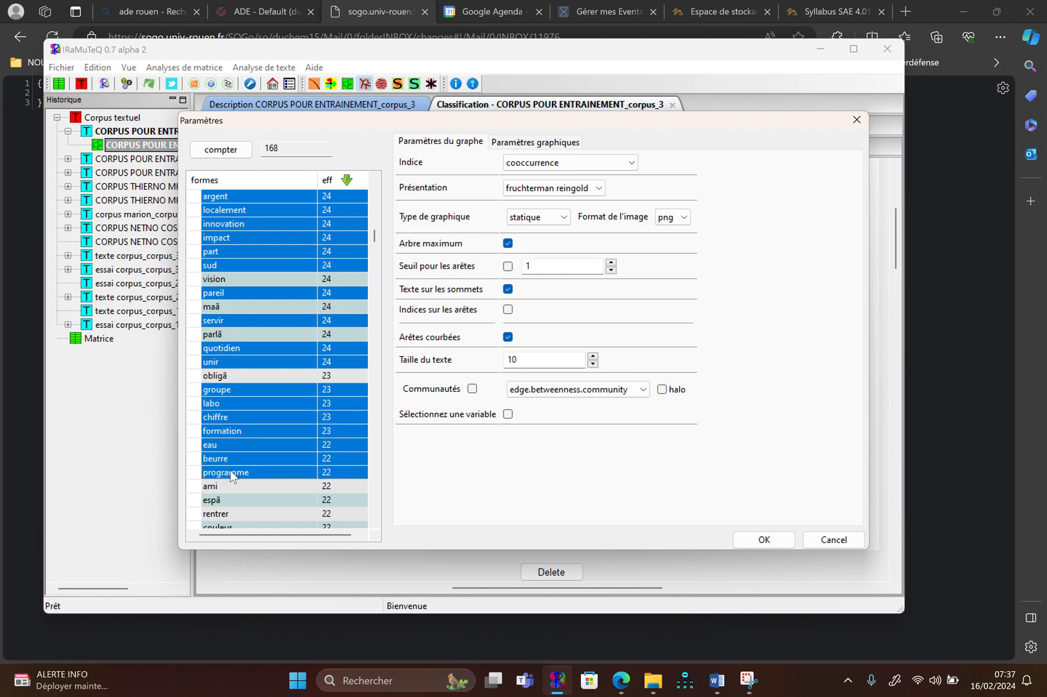
Add the forms ami, rentrer, couleur, accord and sociã to the selection
scroll(230, 470, down, 4)
ctrl+click(229, 320)
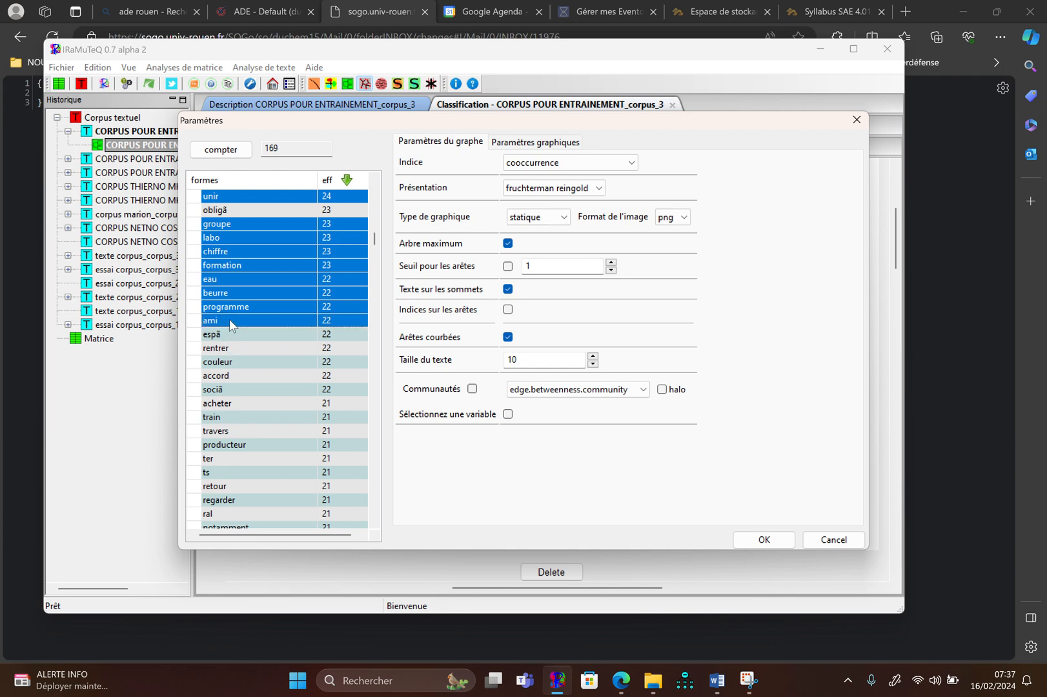
ctrl+click(229, 349)
ctrl+click(226, 362)
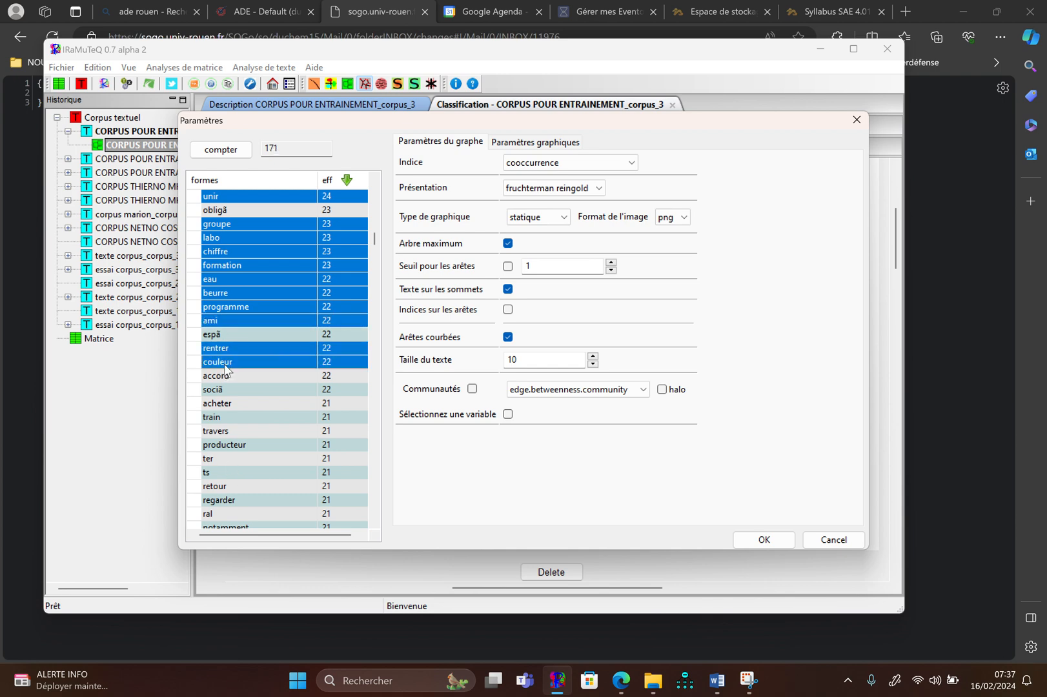
ctrl+click(226, 376)
ctrl+click(227, 389)
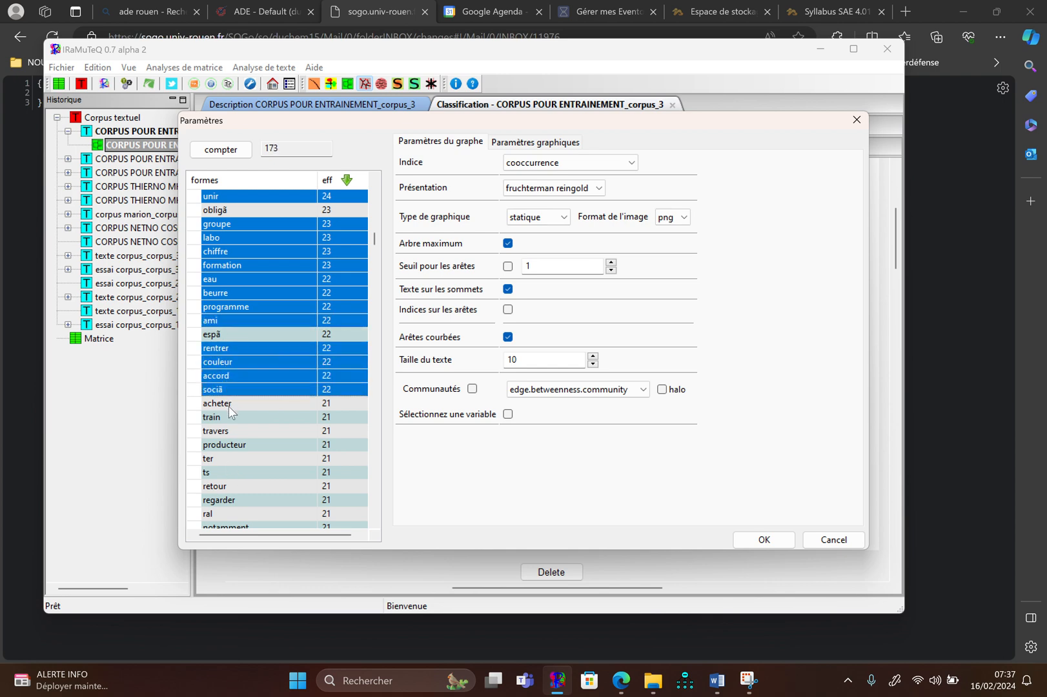
Add the forms acheter, train, travers and producteur to the selection
ctrl+click(228, 404)
ctrl+click(228, 418)
ctrl+click(230, 432)
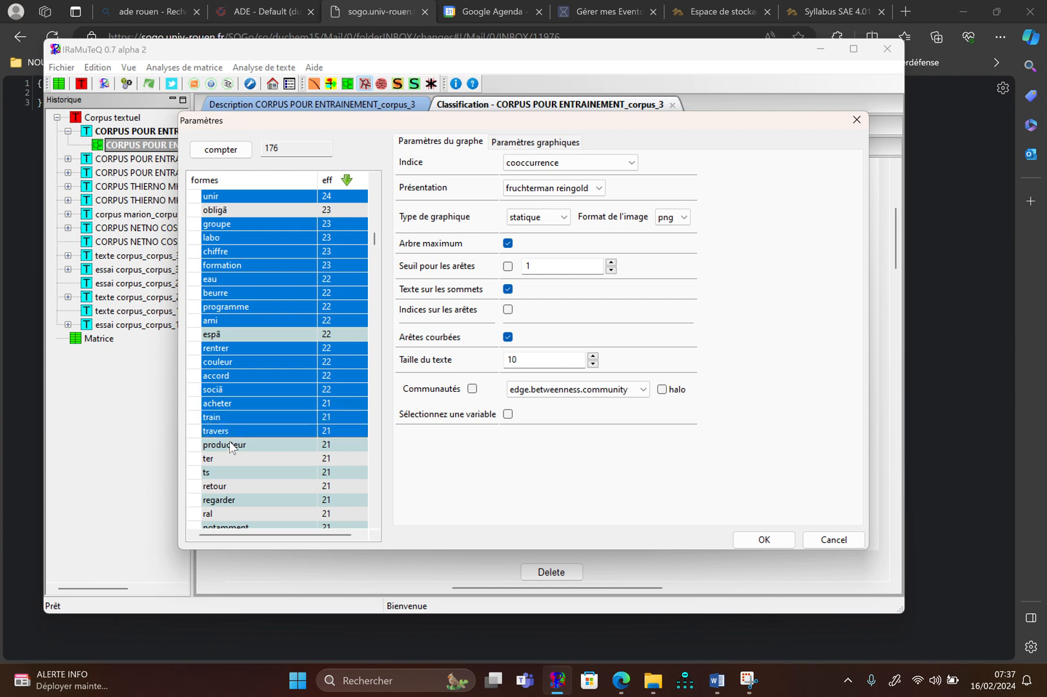
ctrl+click(230, 446)
Add the forms retour, regarder, notamment, engagement and vivre to the selection
scroll(229, 458, down, 2)
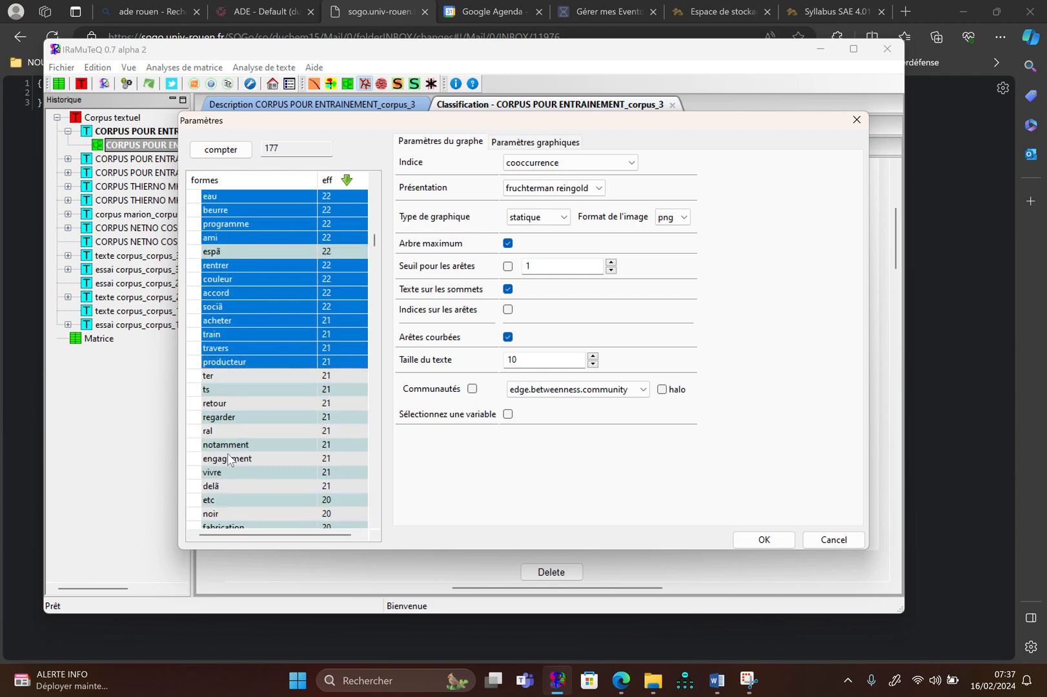
click(234, 418)
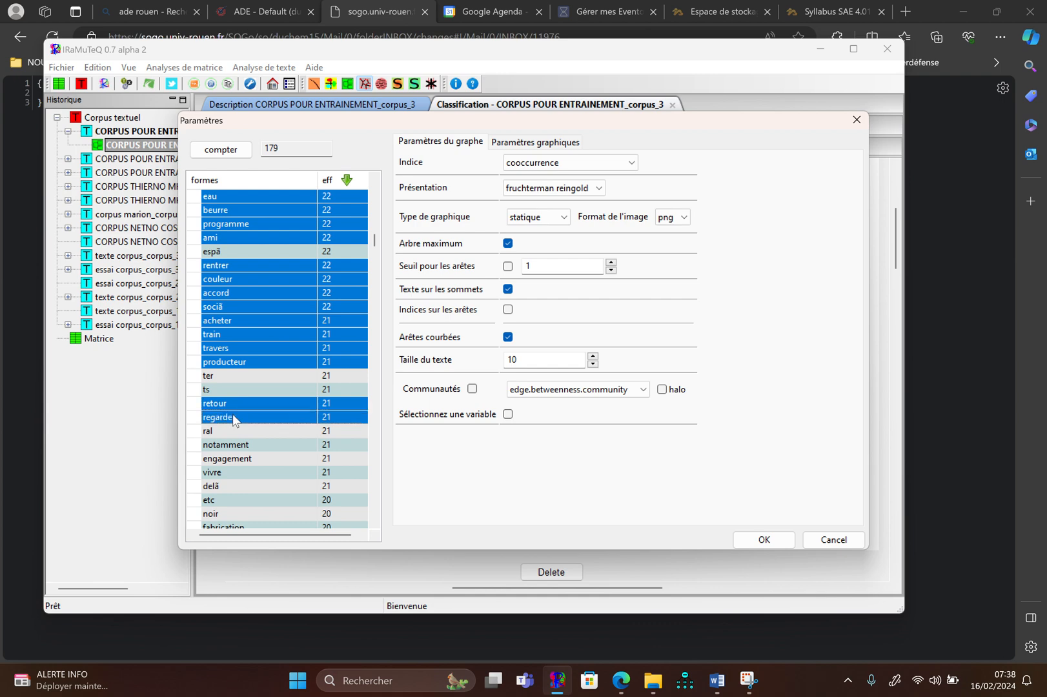
click(236, 445)
click(236, 458)
scroll(236, 459, down, 4)
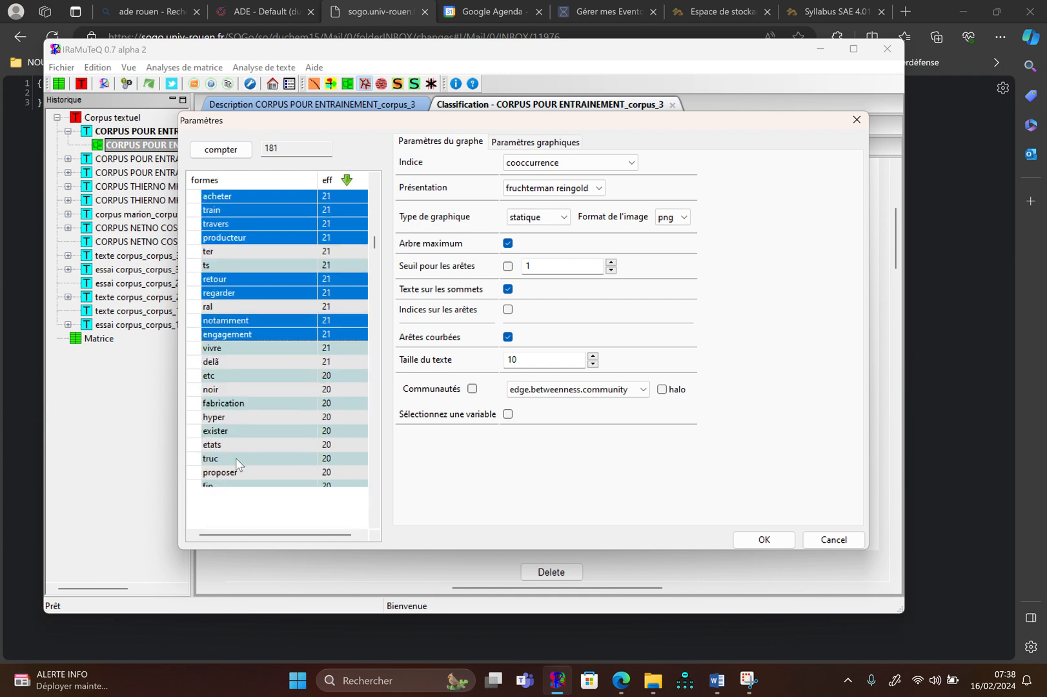
click(237, 308)
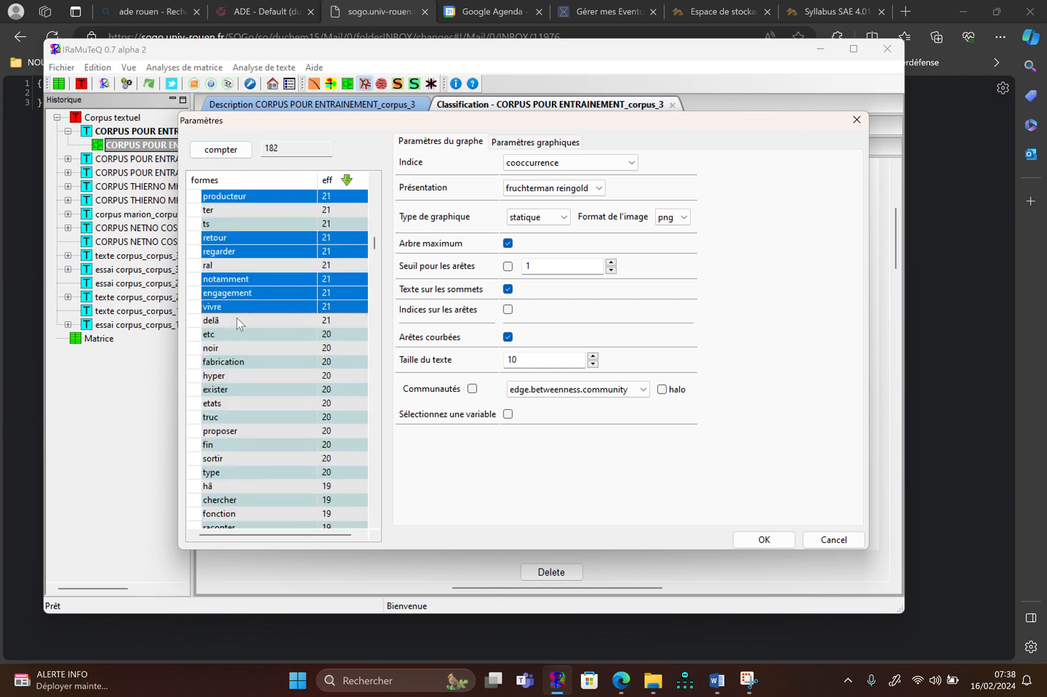
Add the forms noir, fabrication, hyper, exister, etats, truc and proposer to the selection, leaving etc out
click(240, 336)
click(240, 336)
click(240, 352)
click(239, 363)
click(237, 377)
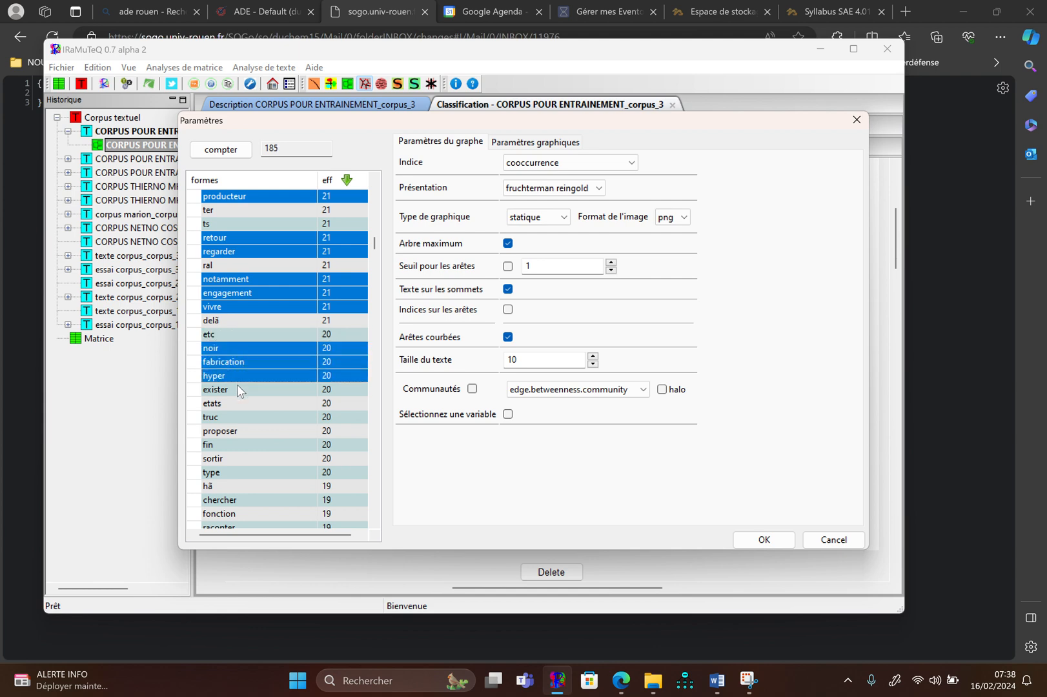
click(237, 390)
click(235, 402)
click(234, 417)
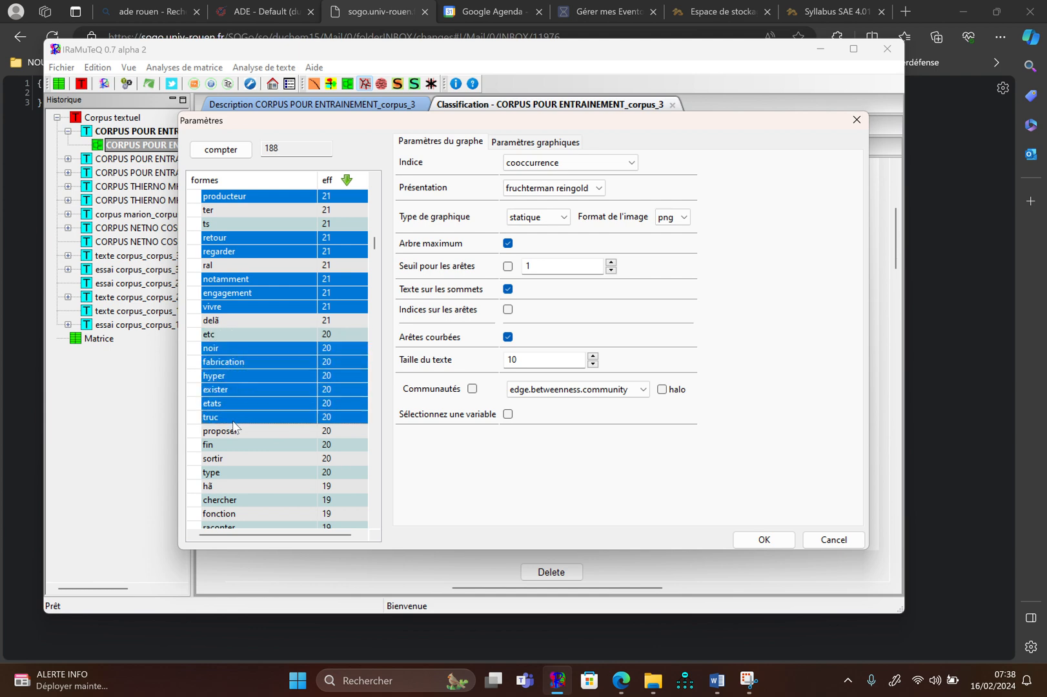
click(233, 430)
Add the forms fin, sortir and type to the selection
scroll(232, 432, down, 2)
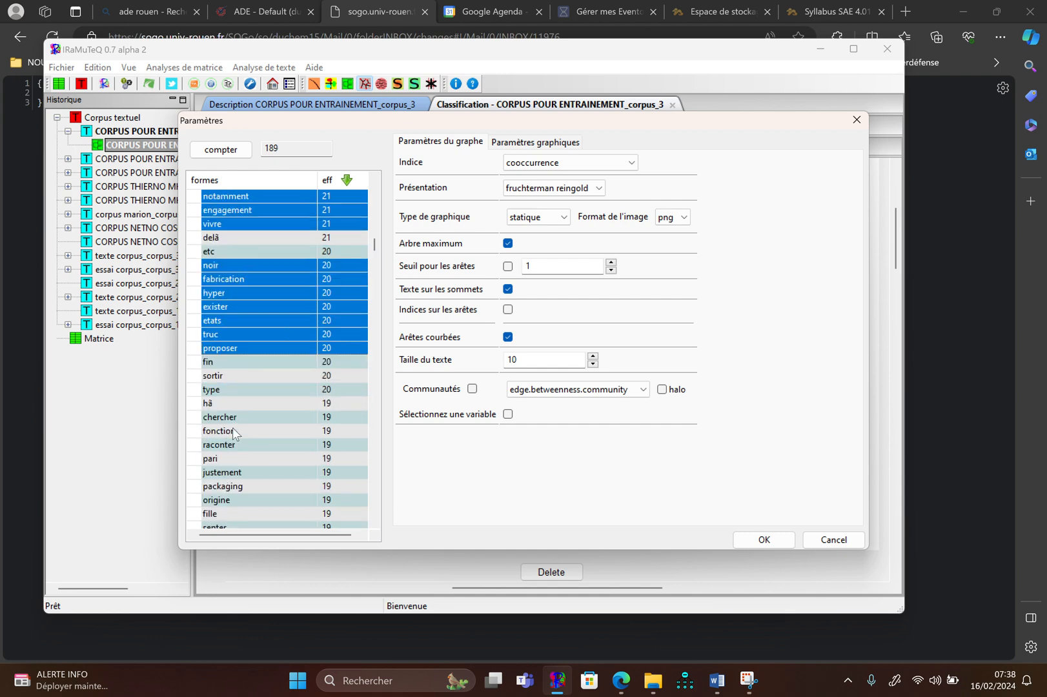
click(248, 361)
click(249, 376)
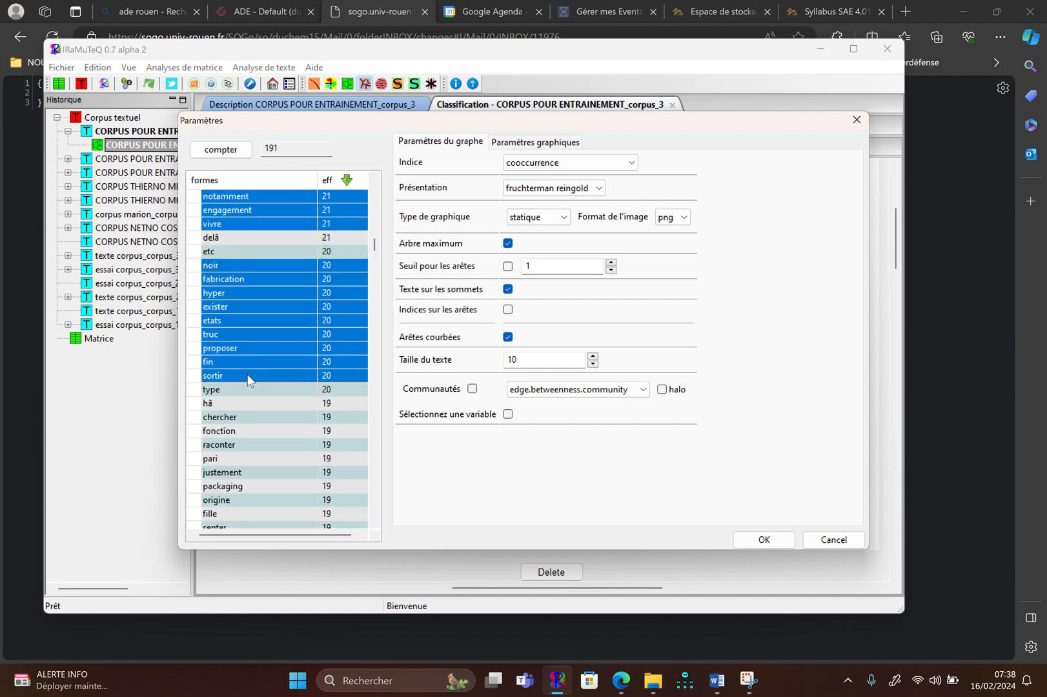
click(248, 391)
Add the forms chercher, fonction, raconter, pari and packaging to the selection
click(247, 428)
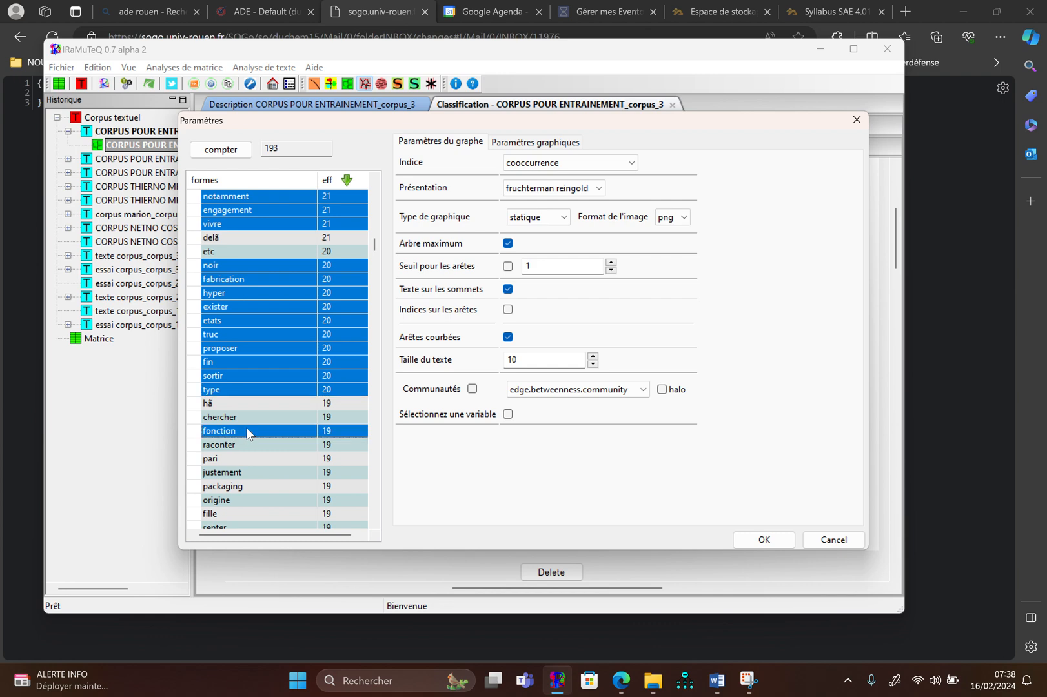
click(247, 429)
click(247, 445)
click(244, 432)
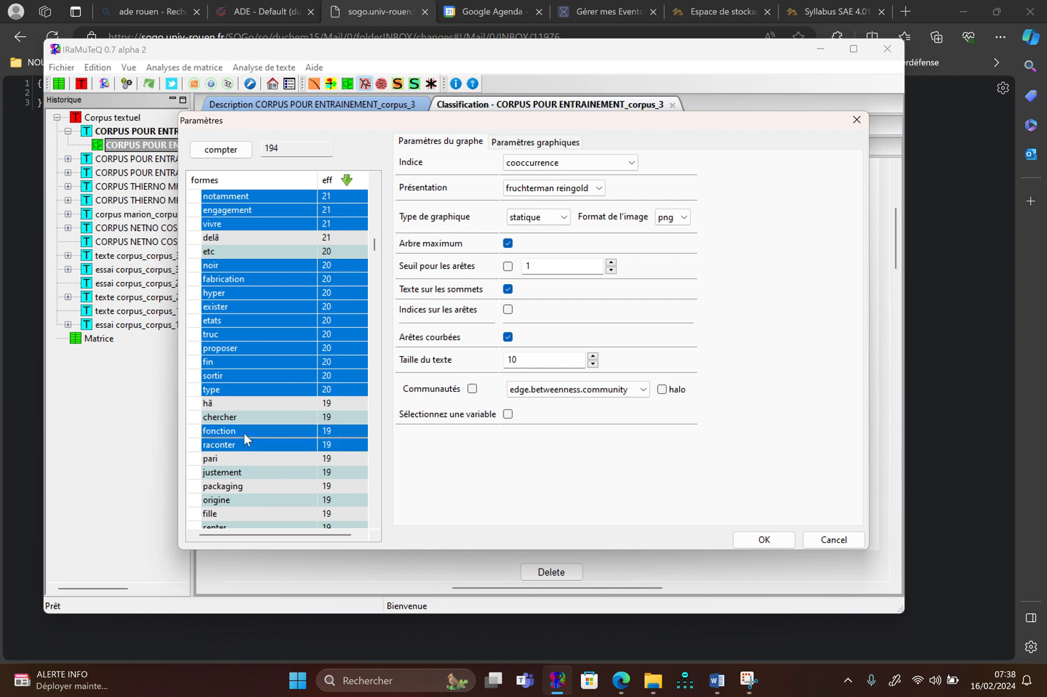
click(244, 427)
click(241, 459)
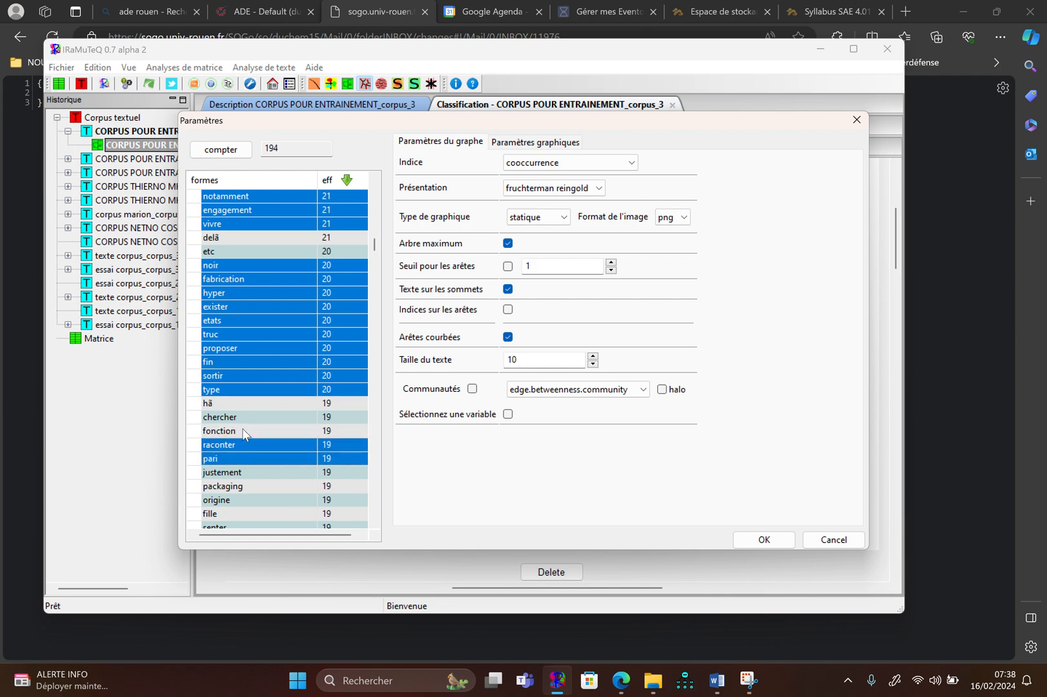
click(245, 417)
click(244, 430)
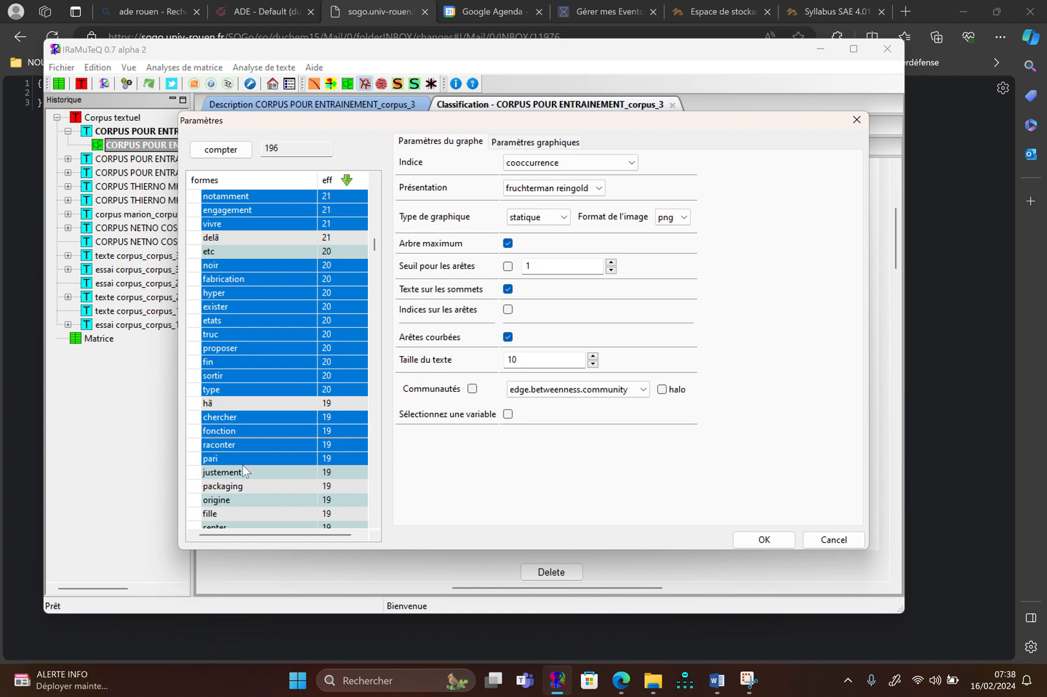
click(242, 487)
Add the forms origine, fille, senter, technique, sujet, affaire and jeune to the selection
scroll(241, 487, down, 4)
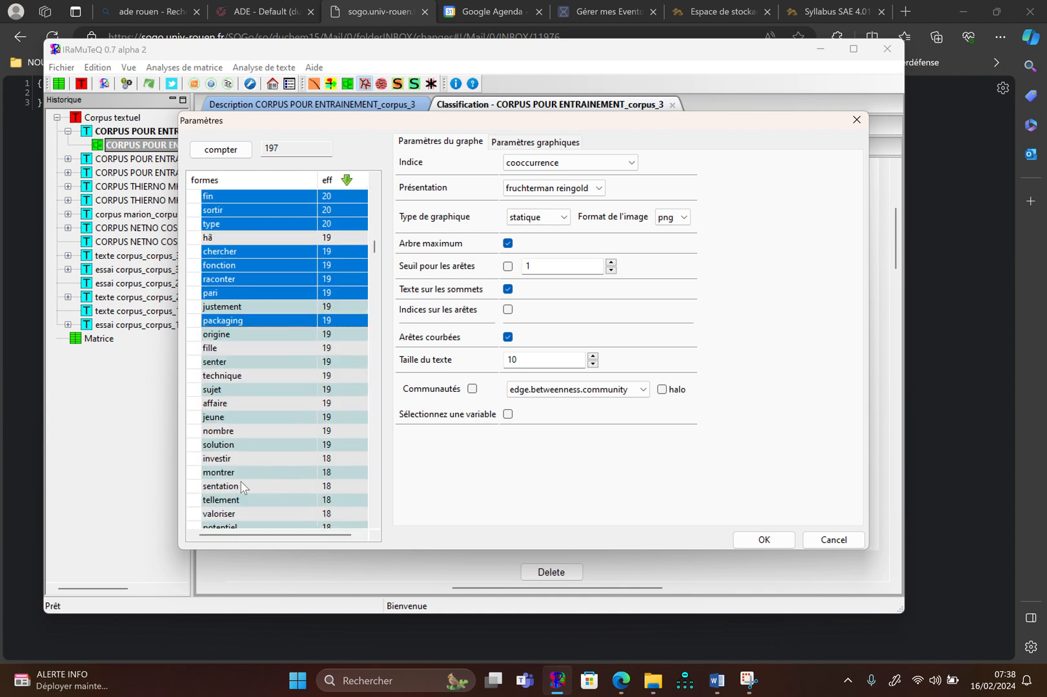
click(244, 334)
click(243, 349)
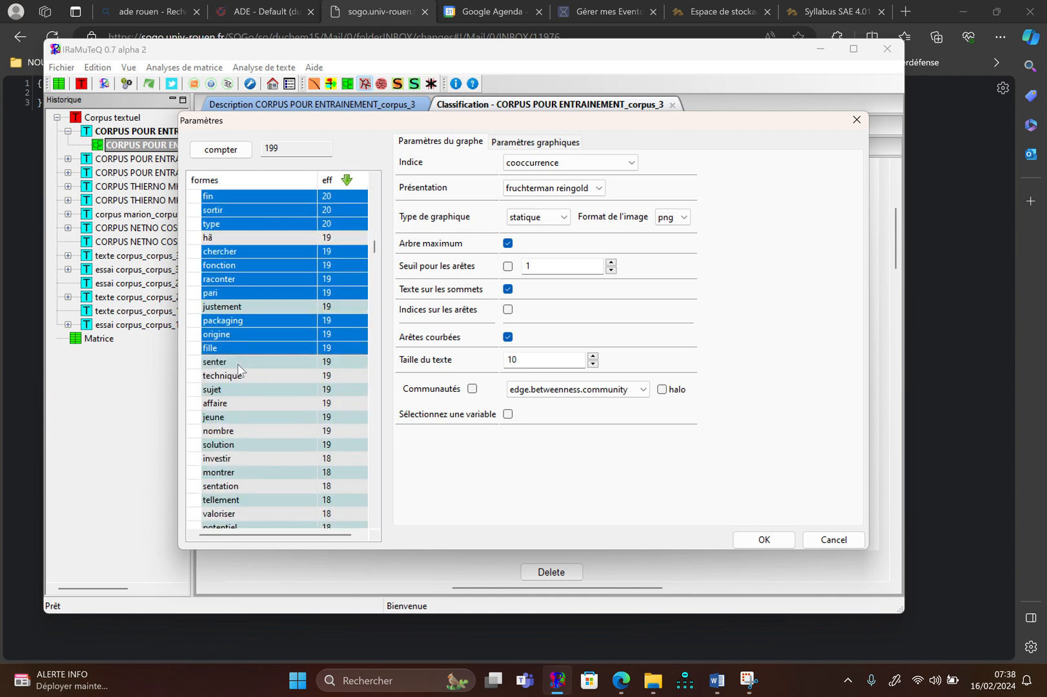
click(238, 363)
click(236, 388)
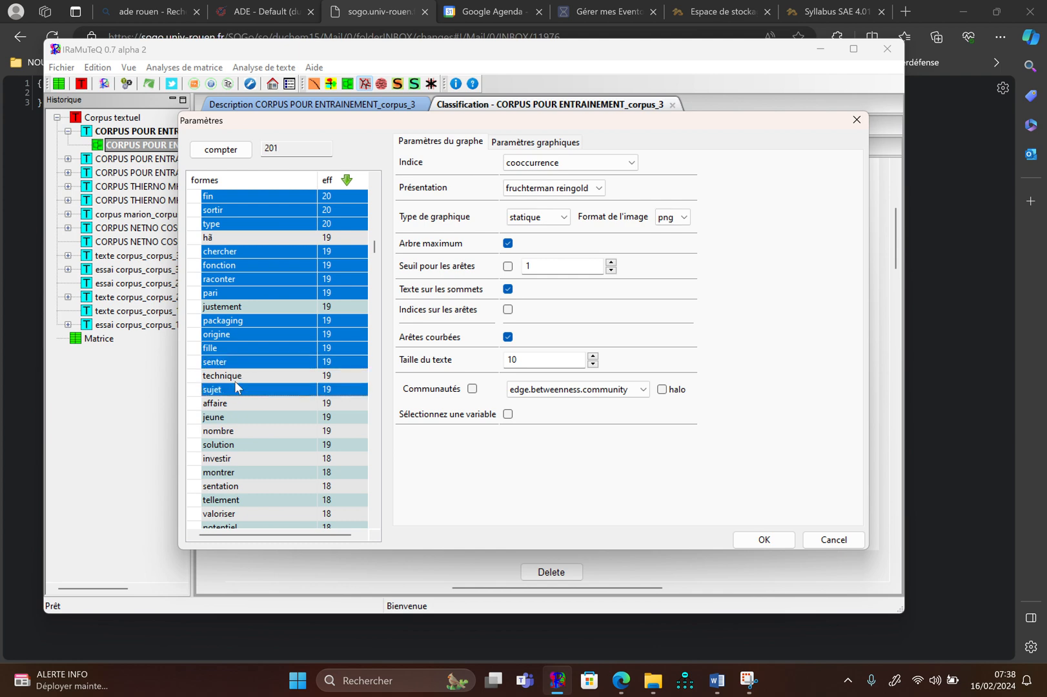
click(237, 376)
click(234, 405)
click(234, 418)
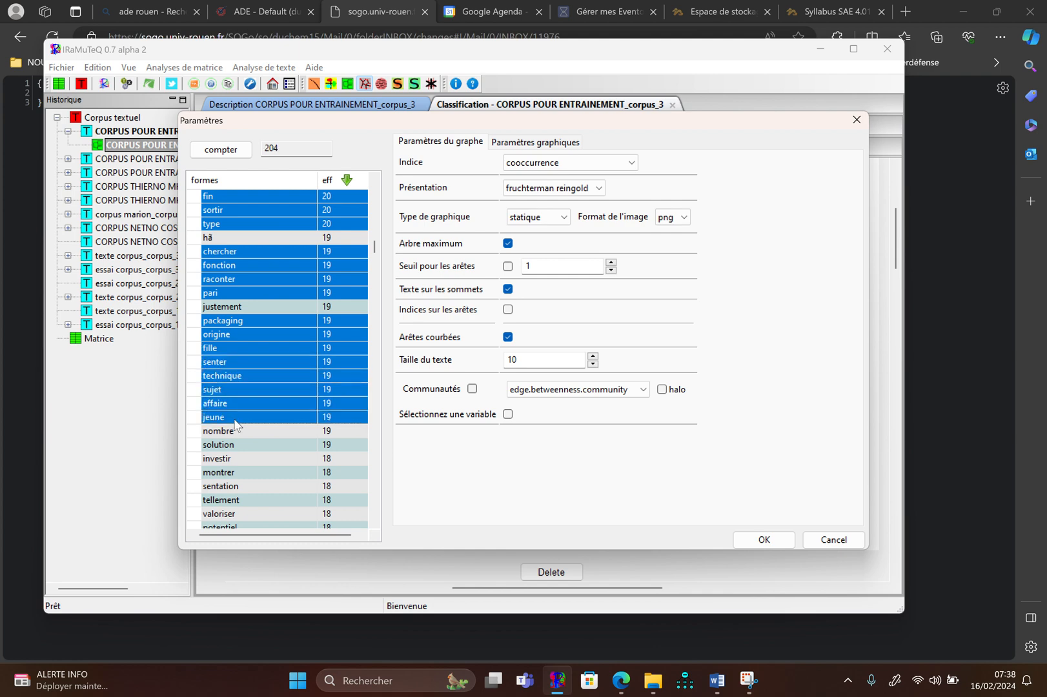
Add the forms nombre, solution, investir, montrer and sentation to the selection
click(233, 430)
click(232, 444)
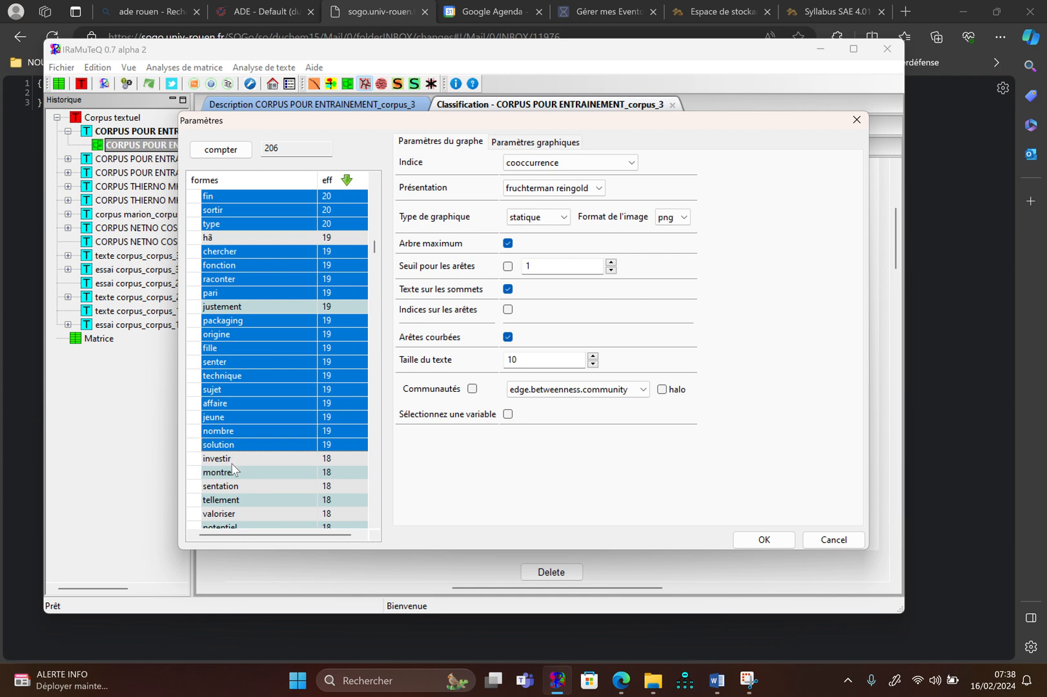
click(232, 459)
click(232, 473)
click(231, 487)
Add the forms valoriser, potentiel, tudes, minimum and animã to the selection
scroll(232, 488, down, 4)
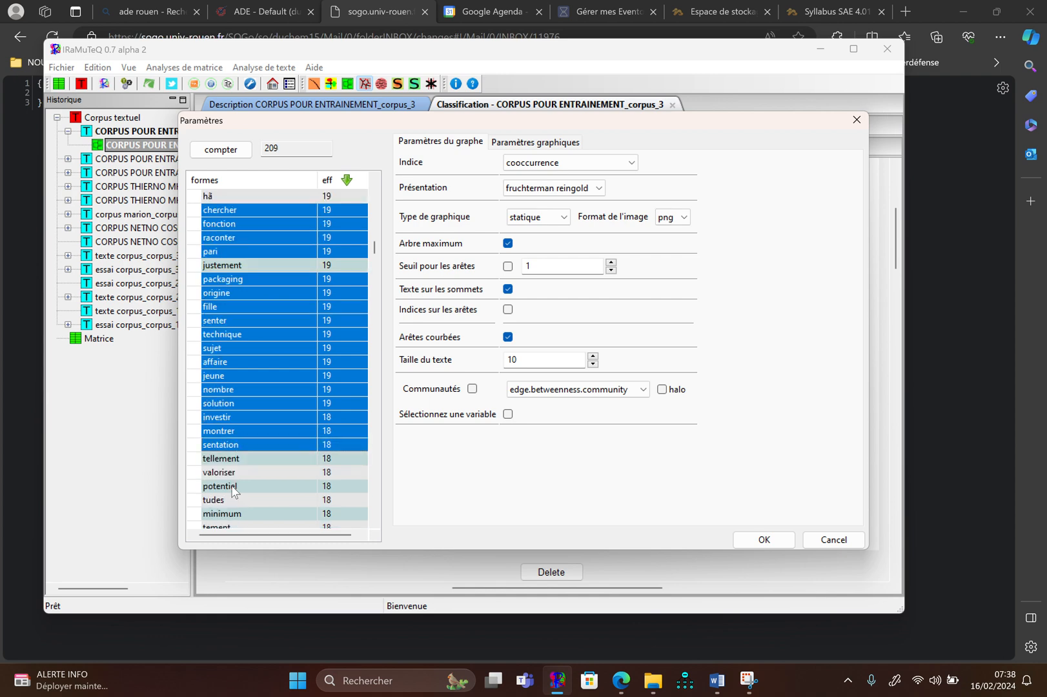
click(234, 350)
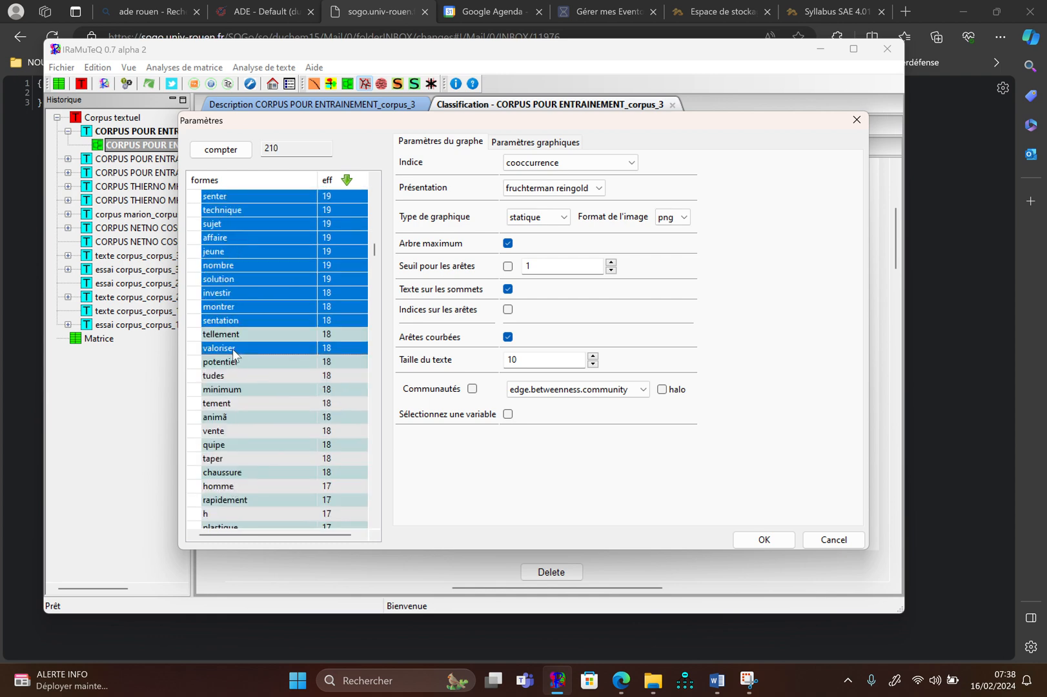
click(234, 363)
click(231, 380)
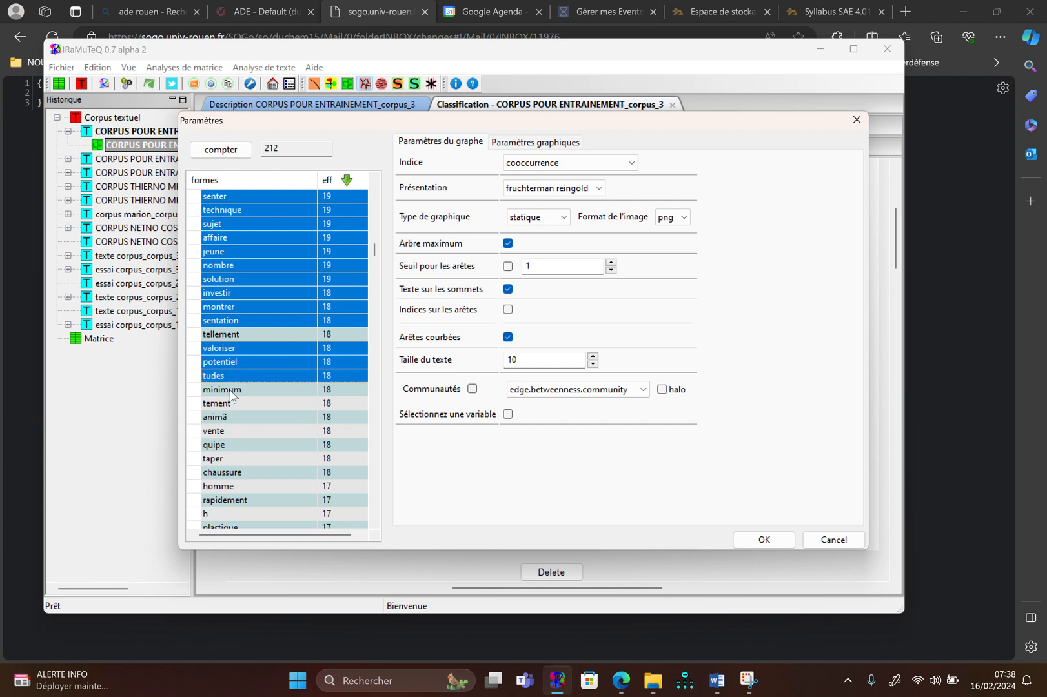
click(230, 390)
click(227, 419)
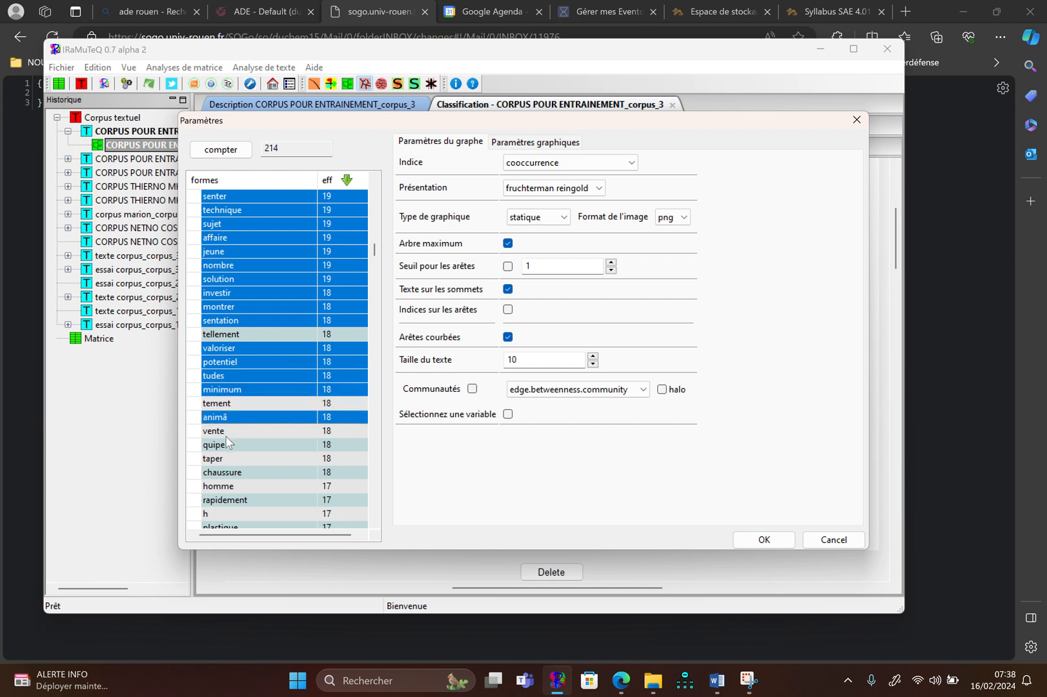
Add the forms vente, quipe, taper, chaussure and homme to the selection
click(225, 432)
click(226, 445)
click(227, 458)
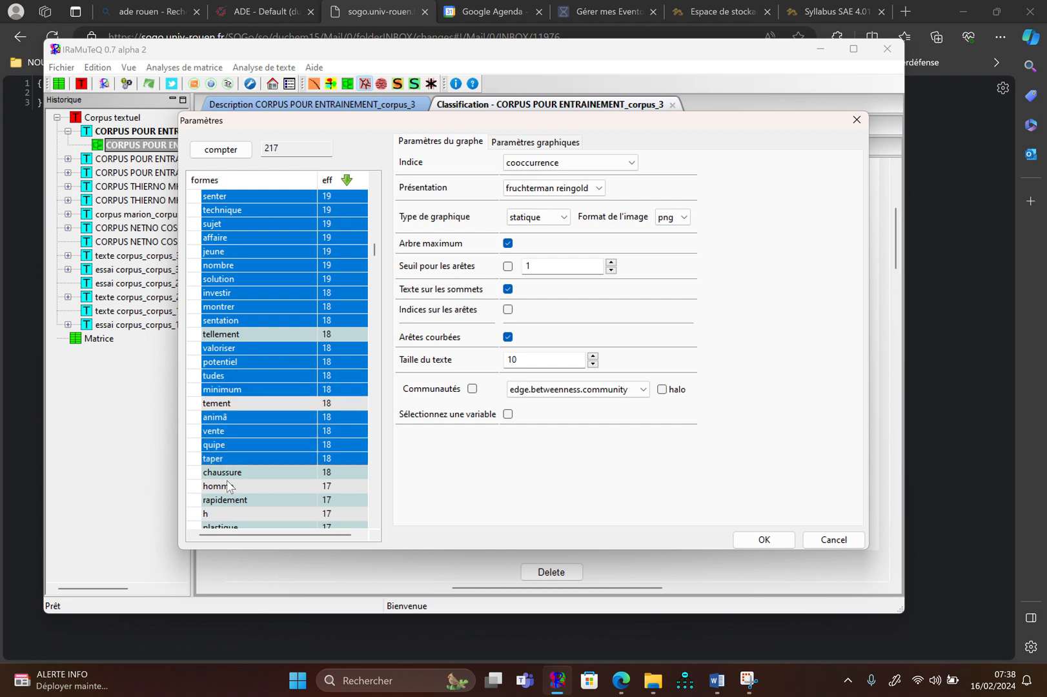
click(227, 477)
click(227, 484)
Add the forms plastique and industrie to the selection
scroll(225, 481, down, 4)
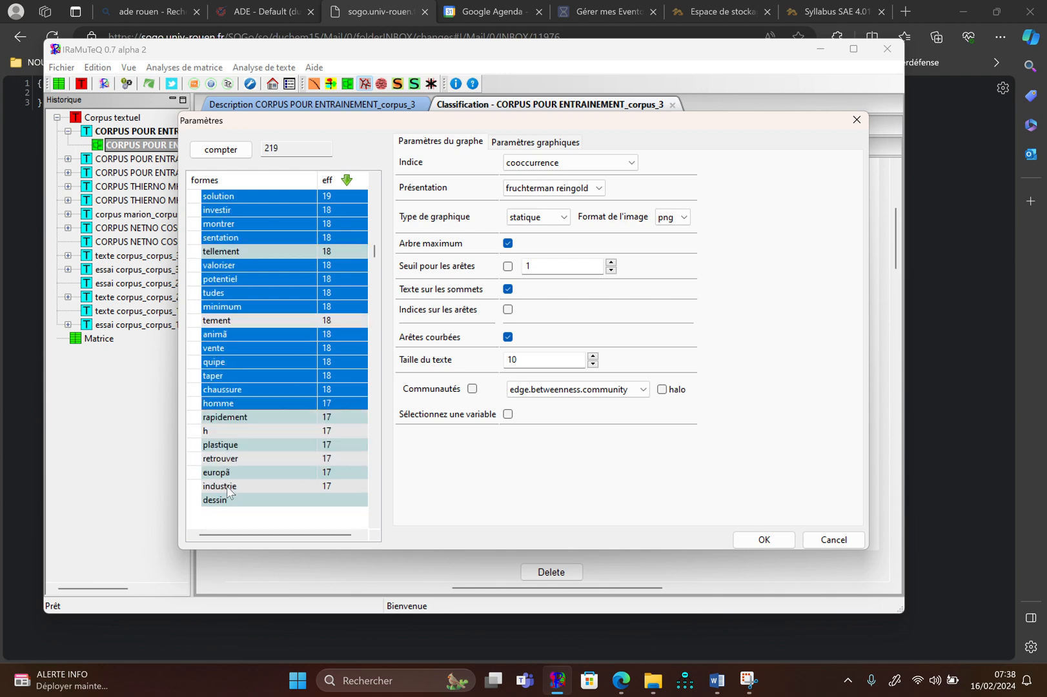
click(234, 360)
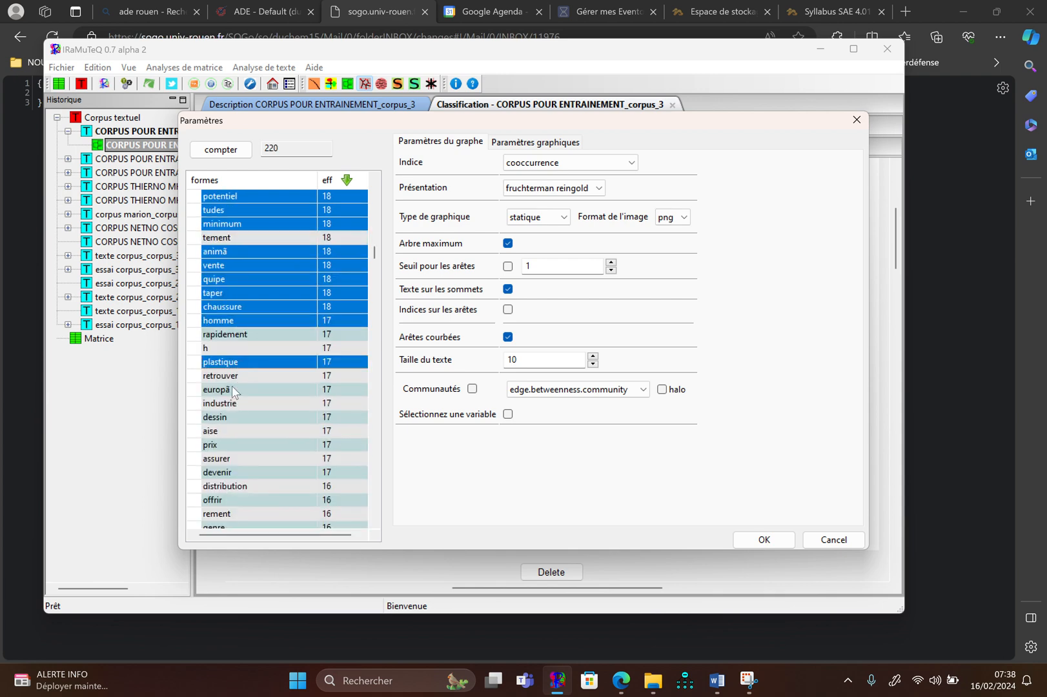
click(237, 408)
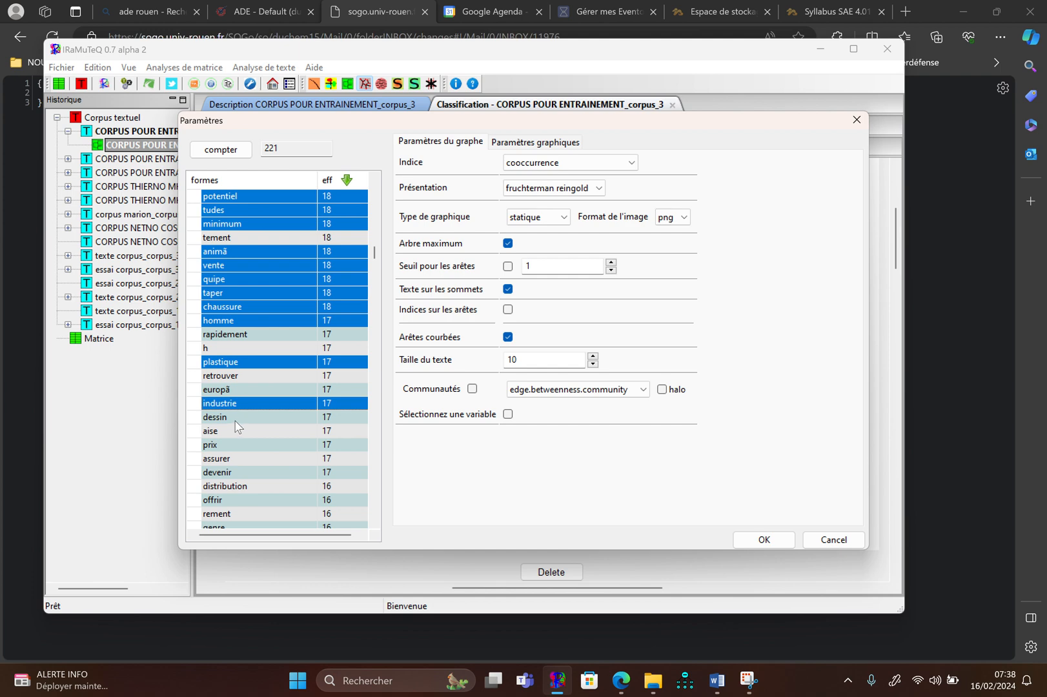
Add the forms dessin, europã, aise, prix, devenir and assurer to the selection
click(236, 419)
click(241, 389)
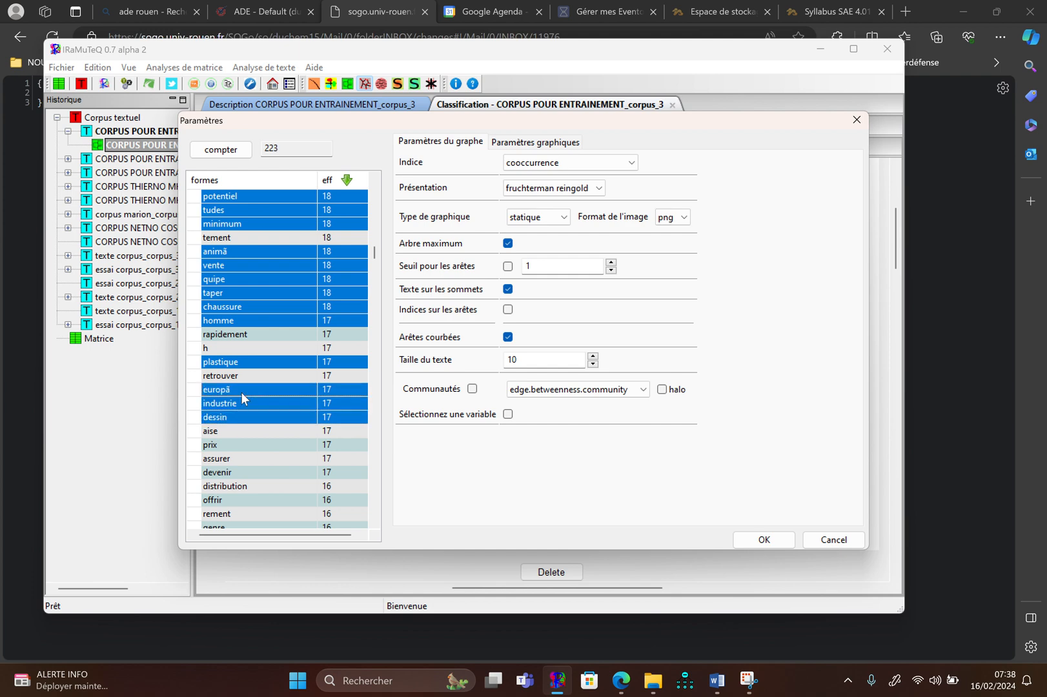
click(235, 428)
click(233, 442)
click(232, 467)
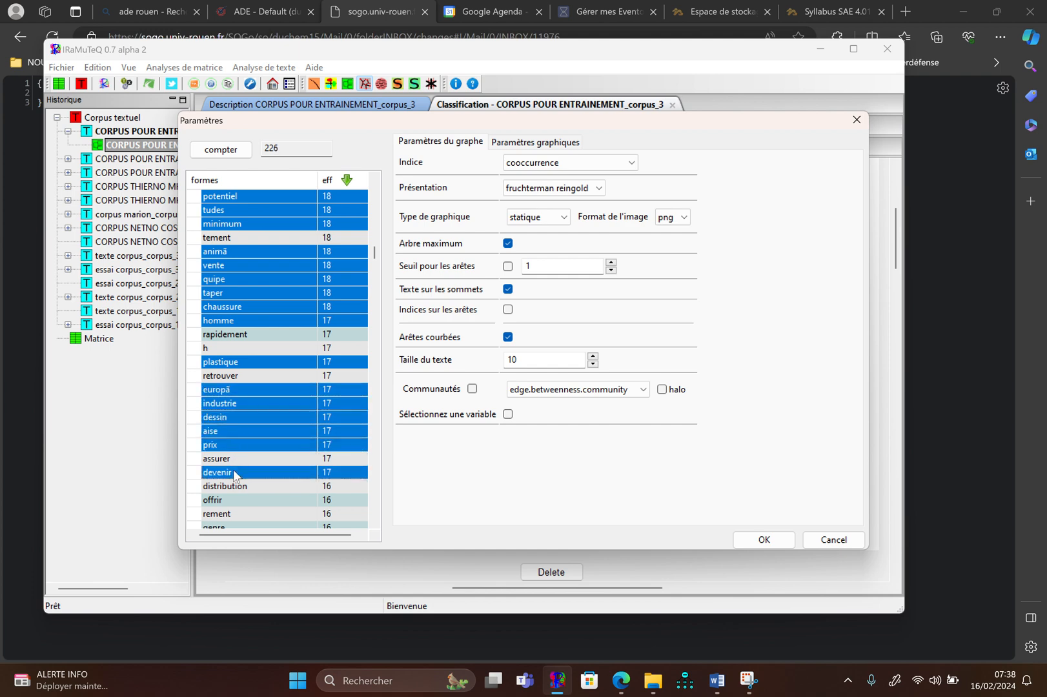
click(235, 457)
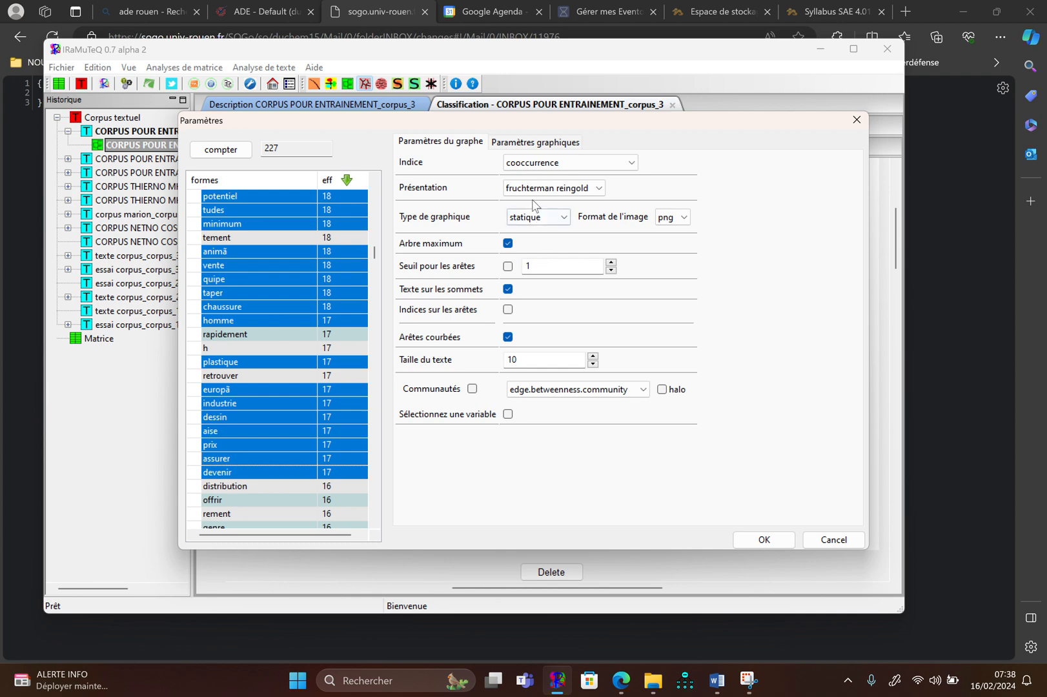
Enable communities with halo using edge.betweenness.community, generate the similarity graph and look it over
click(472, 388)
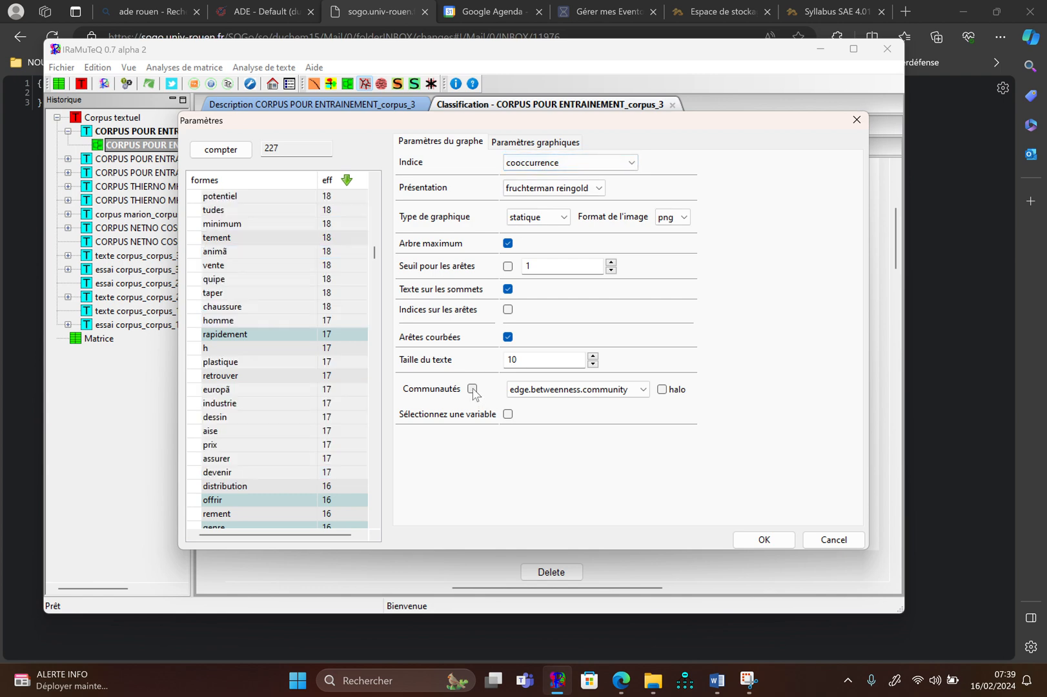
click(662, 390)
scroll(250, 313, up, 10)
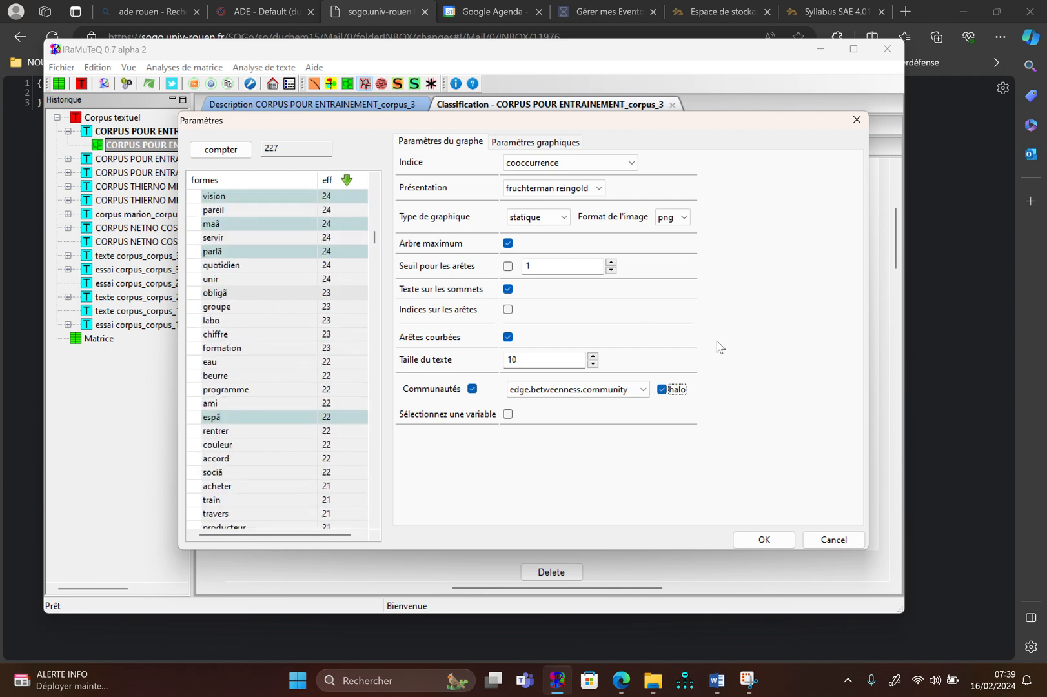
click(754, 545)
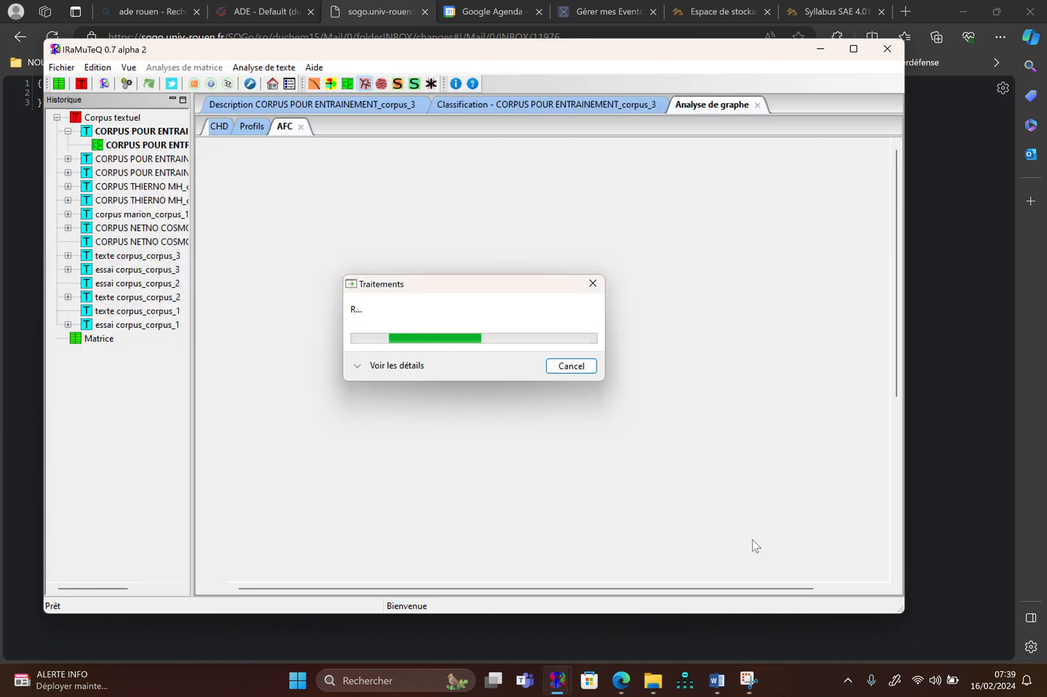
scroll(676, 485, down, 1)
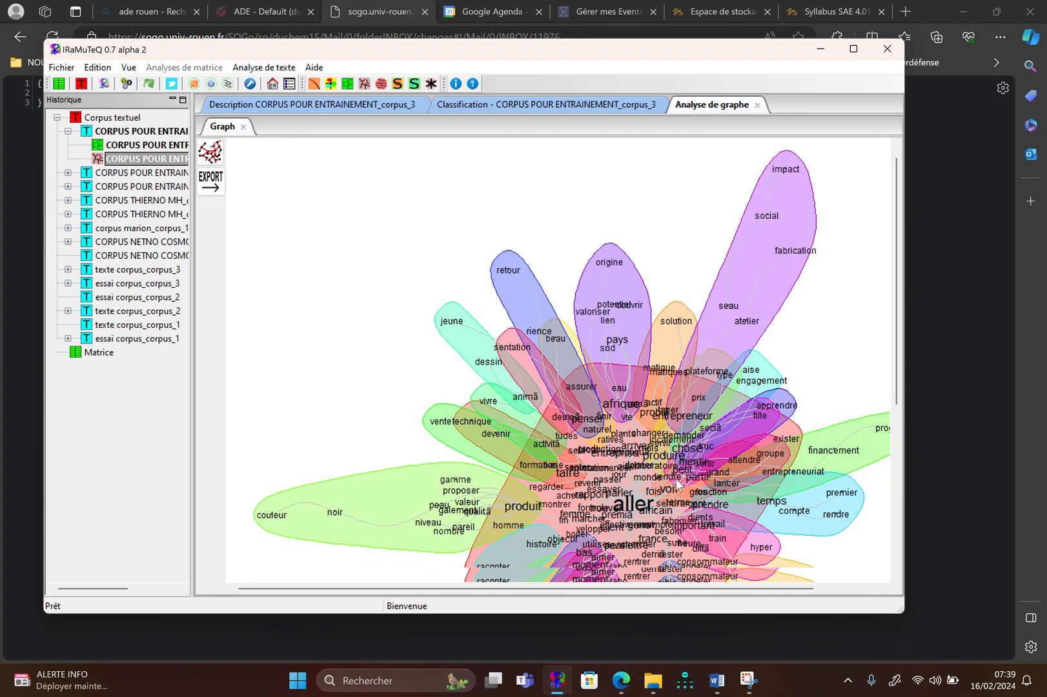
scroll(676, 485, down, 5)
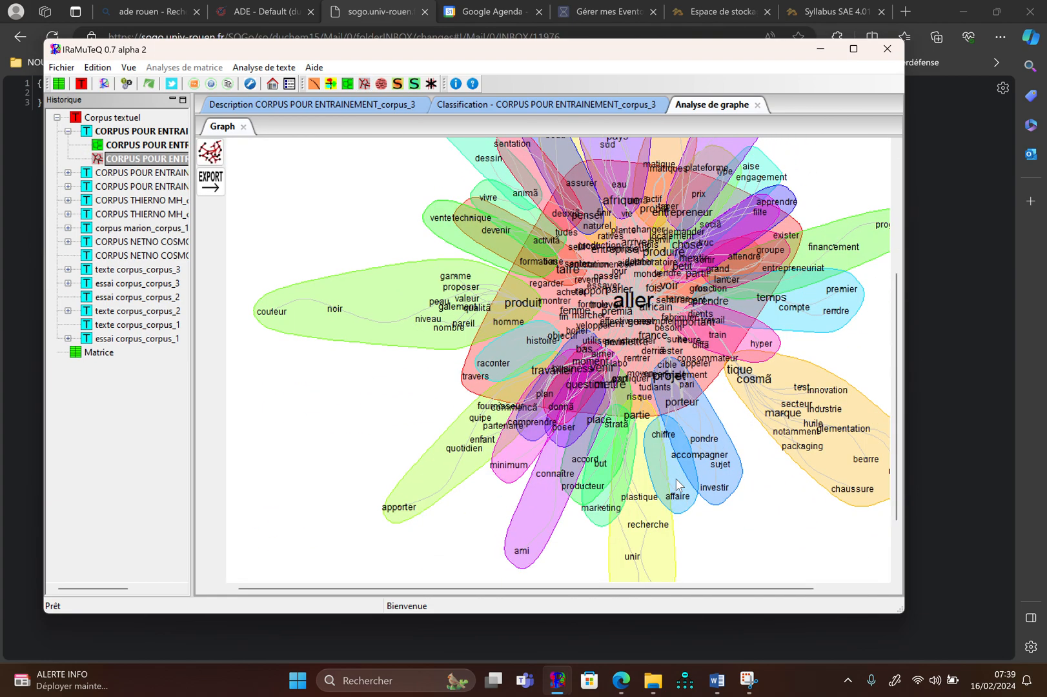
scroll(675, 485, up, 1)
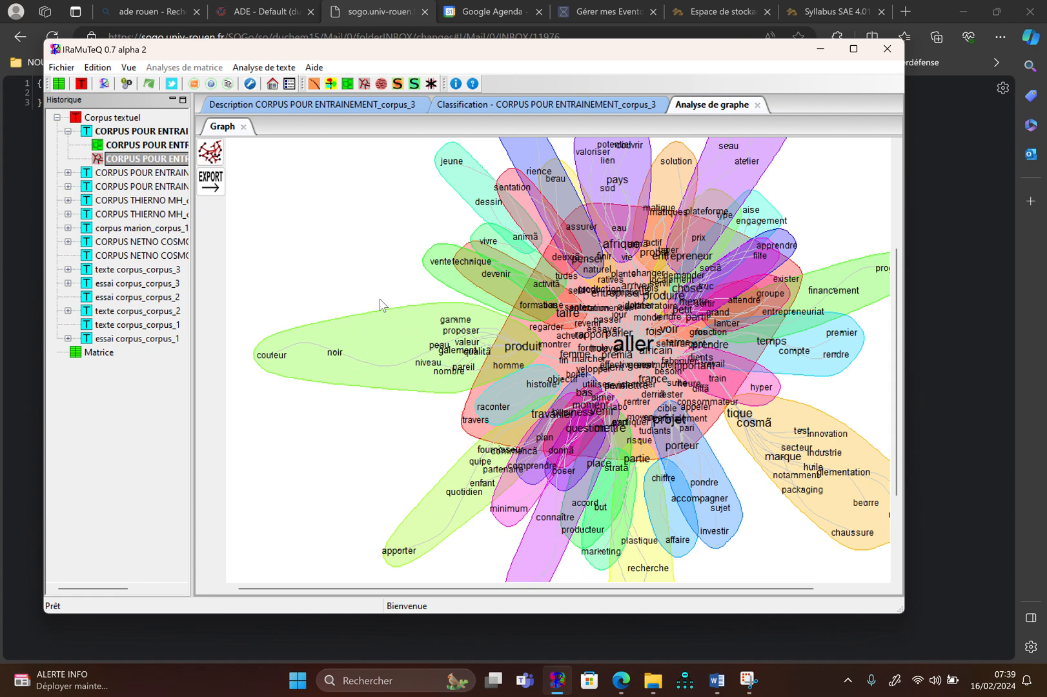
Reopen the similarity graph's parameters and remove the forms devenir, assurer and prix from the selection
click(215, 158)
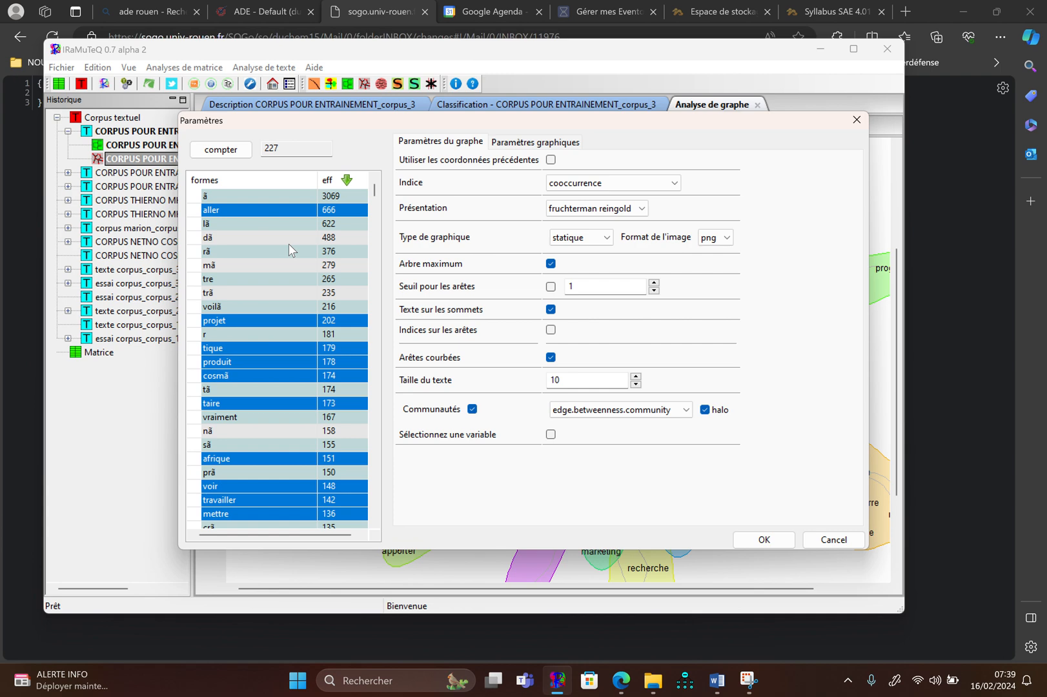
scroll(289, 250, down, 20)
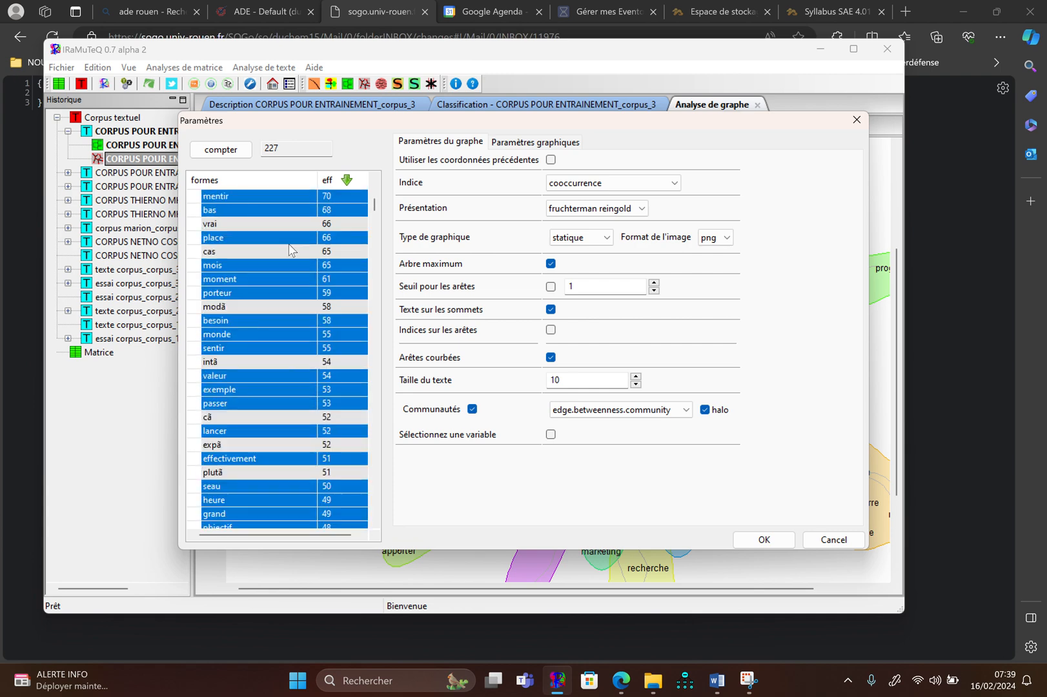
scroll(289, 250, down, 20)
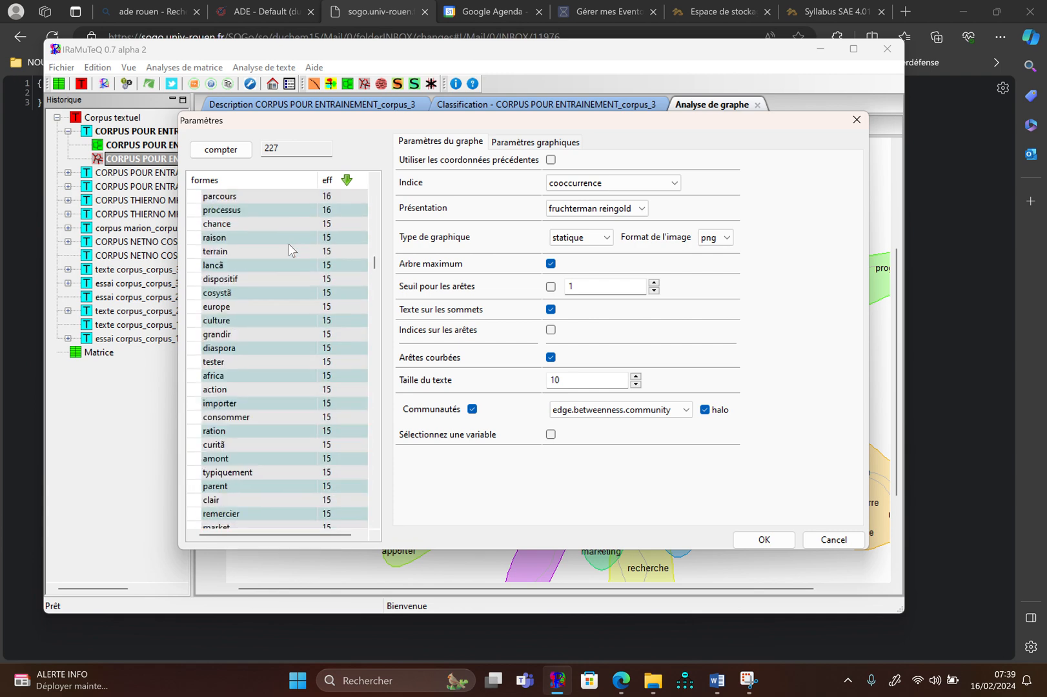
scroll(288, 244, up, 10)
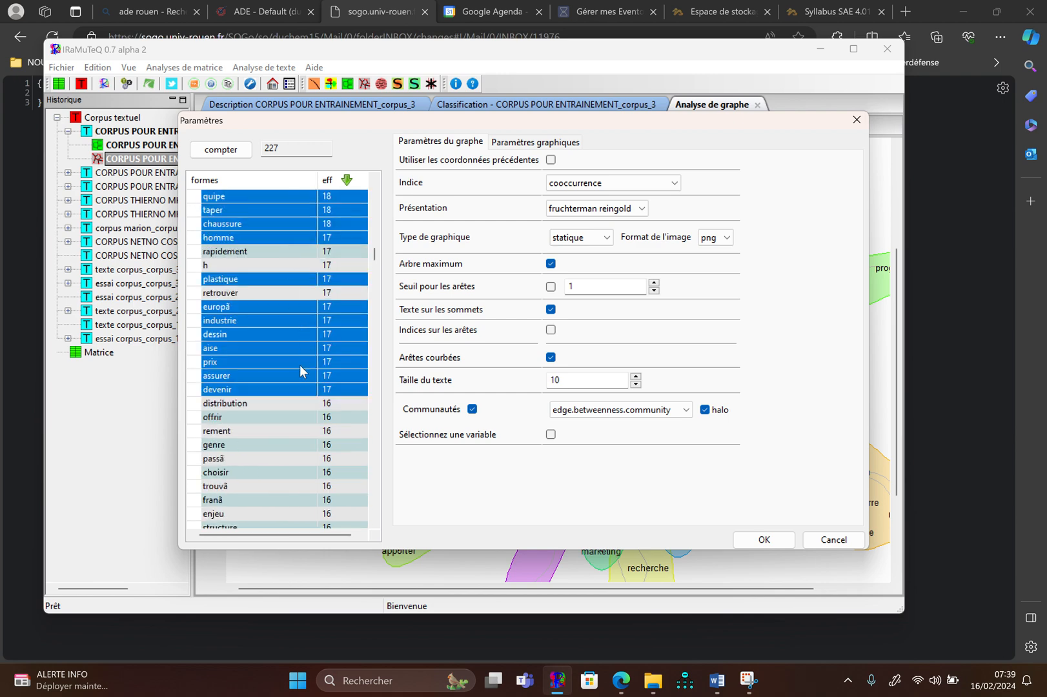
ctrl+click(288, 390)
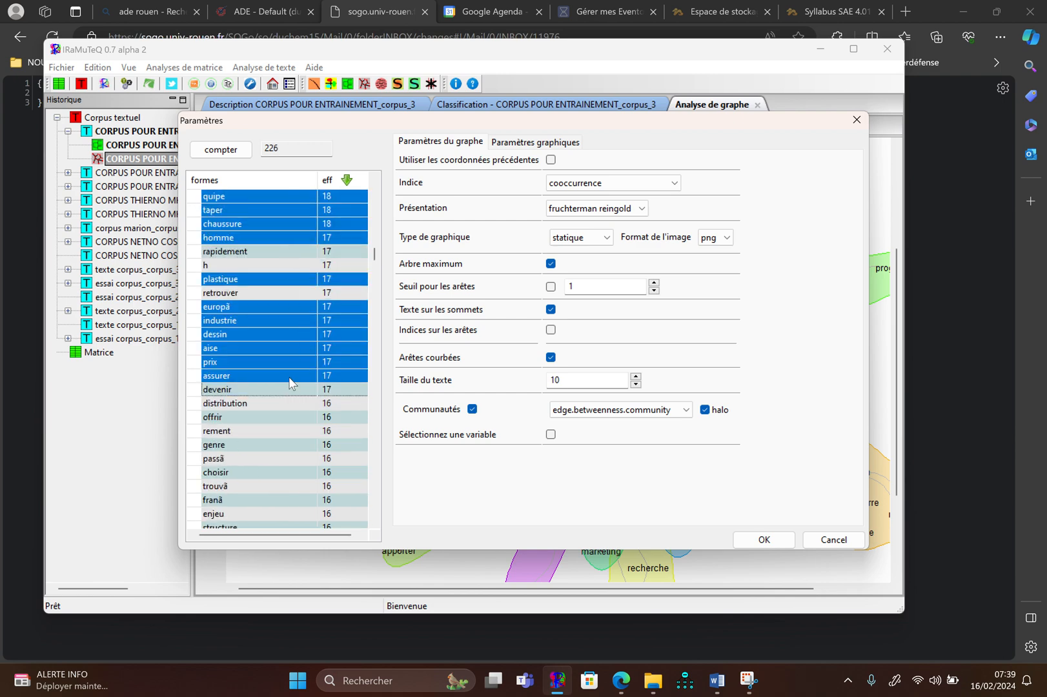
ctrl+click(290, 374)
ctrl+click(291, 360)
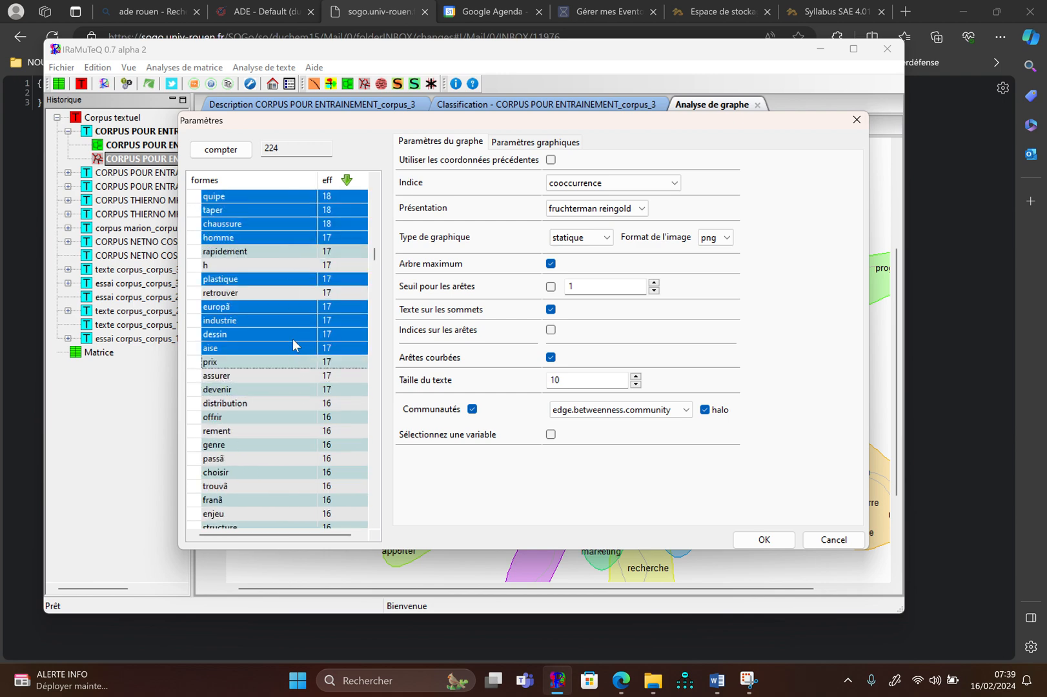
Remove the forms dessin, aise, industrie, europã and plastique from the selection
ctrl+click(291, 337)
ctrl+click(291, 349)
ctrl+click(294, 321)
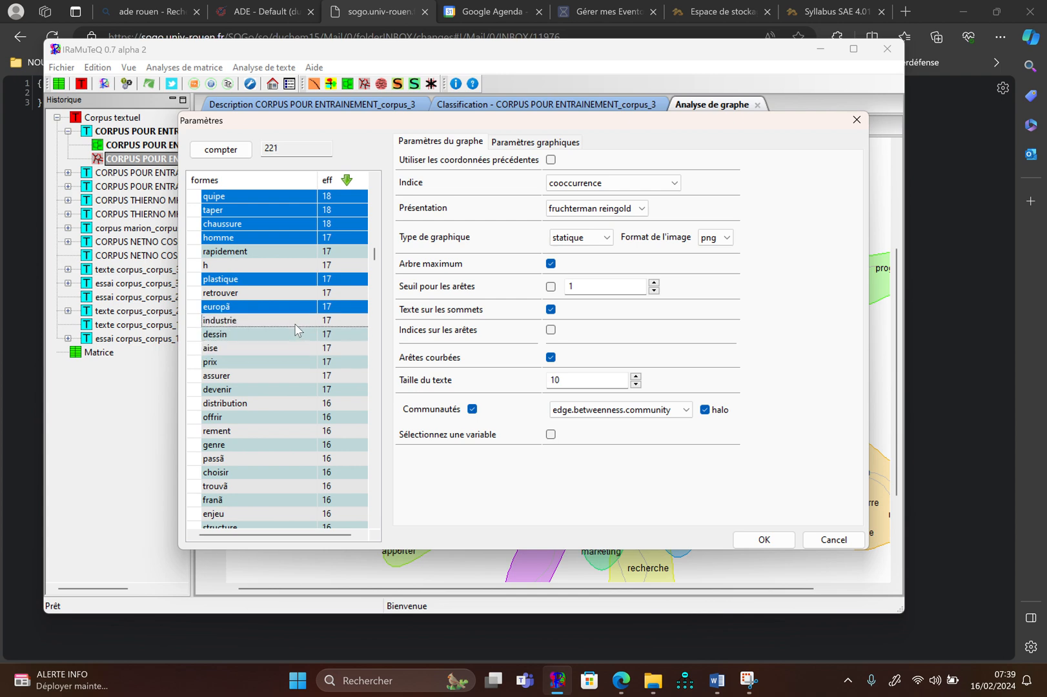
ctrl+click(297, 307)
ctrl+click(303, 280)
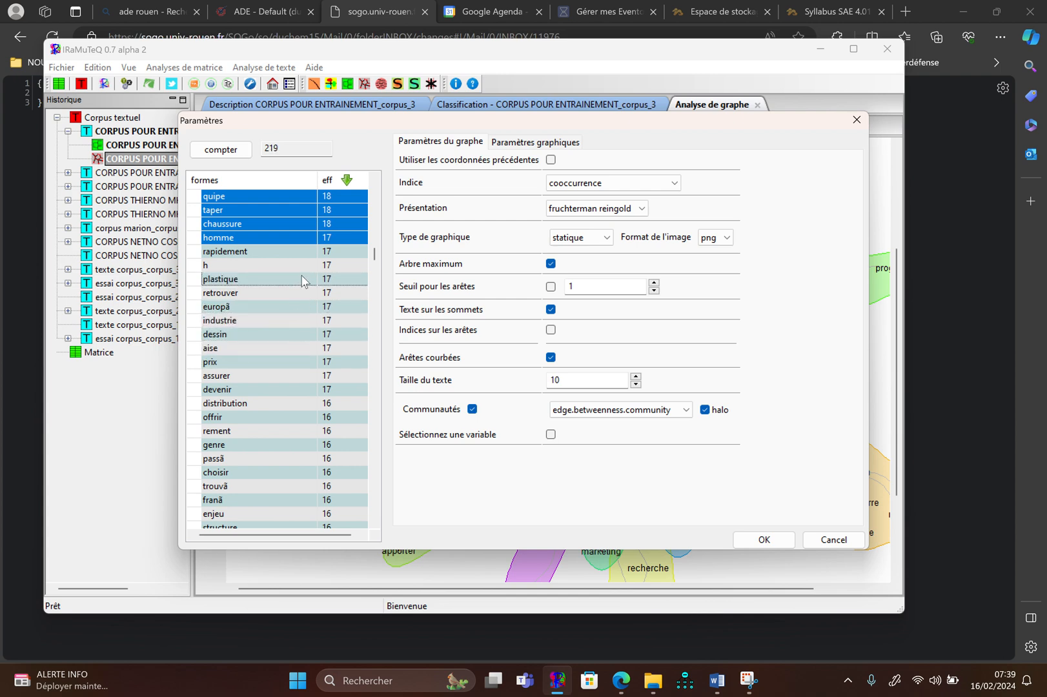
Remove the forms homme, chaussure, taper, quipe, vente and animã from the selection
scroll(302, 280, up, 4)
ctrl+click(290, 404)
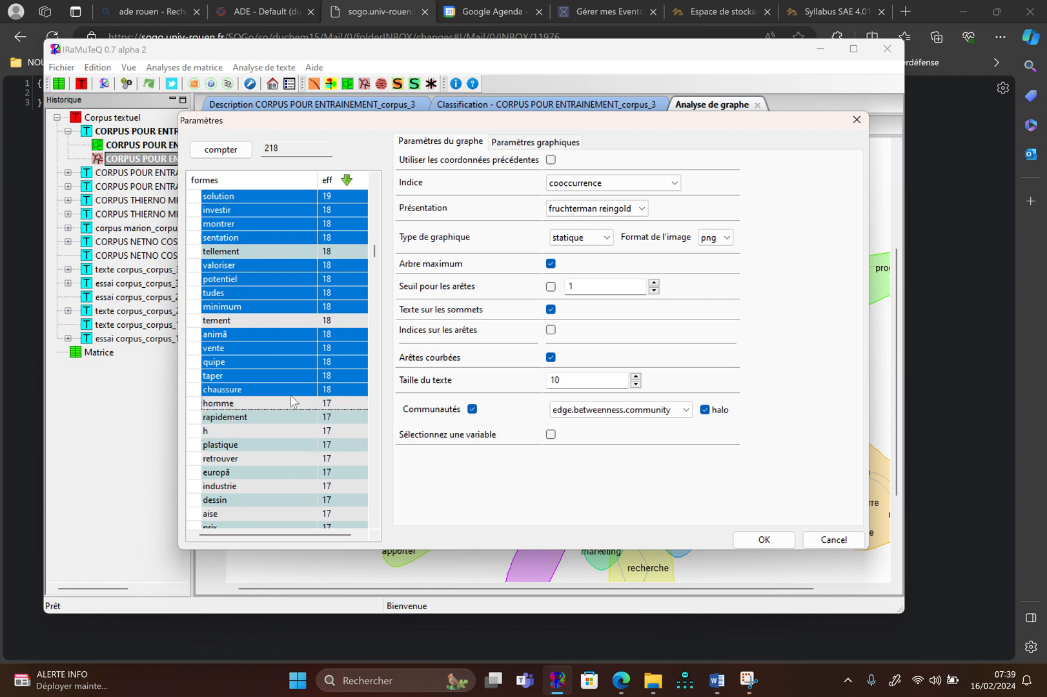
ctrl+click(291, 389)
ctrl+click(294, 377)
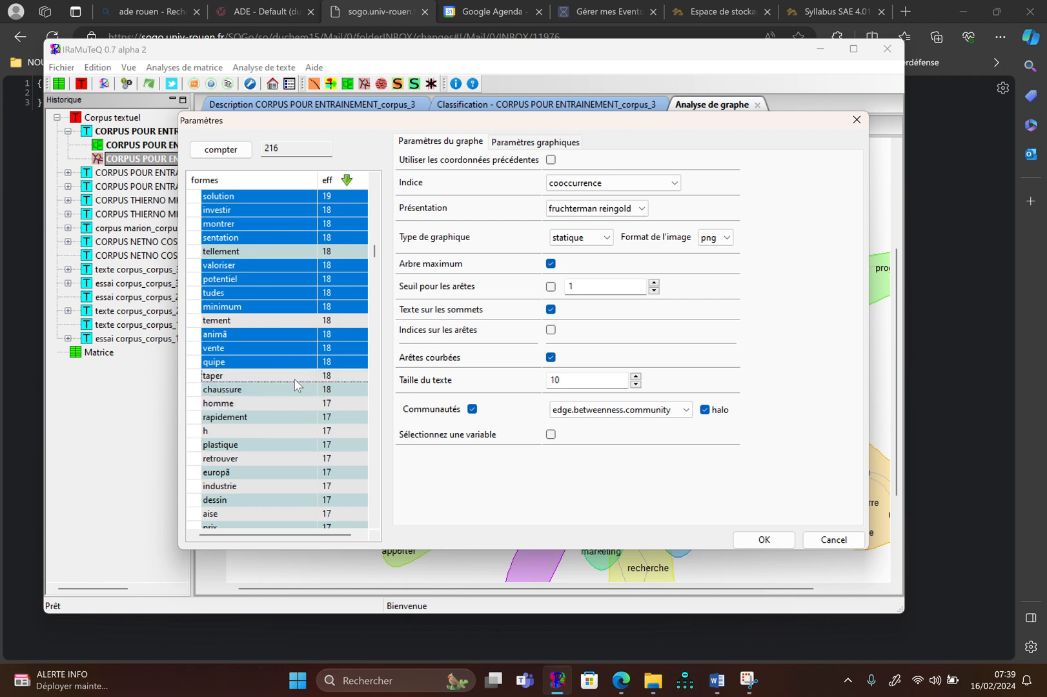
ctrl+click(297, 360)
ctrl+click(303, 347)
ctrl+click(303, 333)
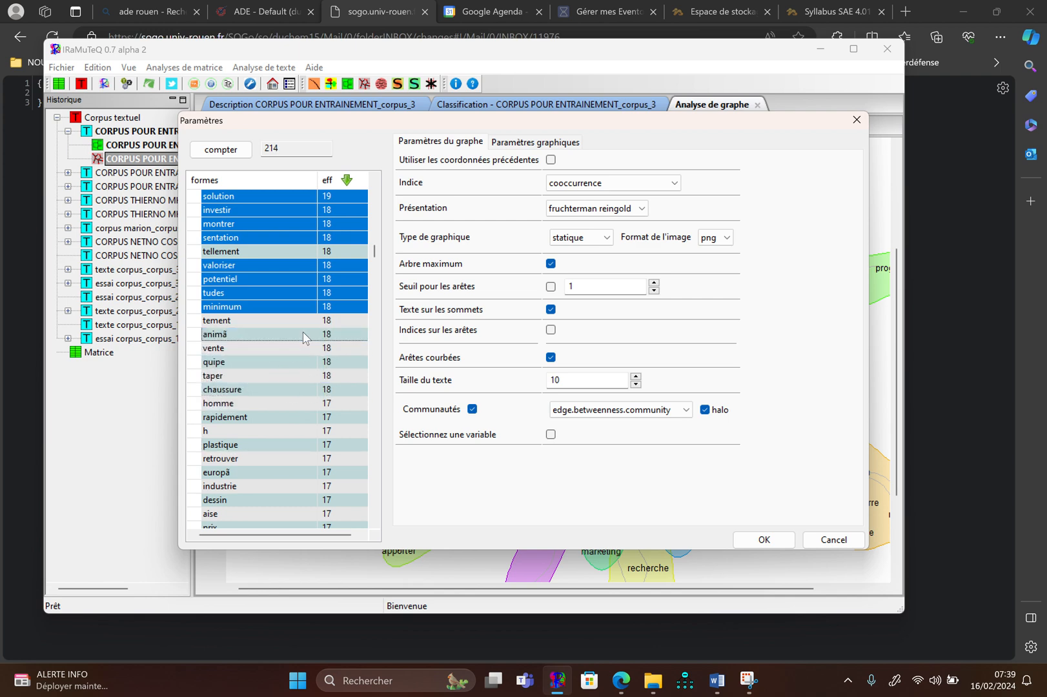
Remove the forms minimum, tudes, potentiel and valoriser from the selection
scroll(303, 331, up, 2)
ctrl+click(293, 390)
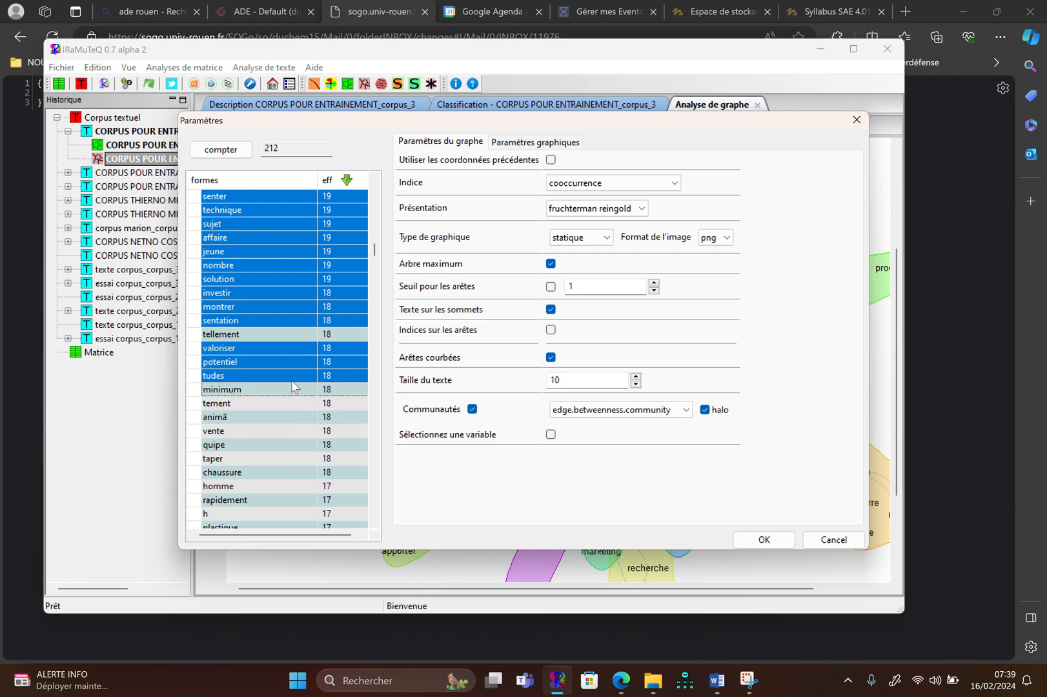
ctrl+click(293, 375)
ctrl+click(298, 362)
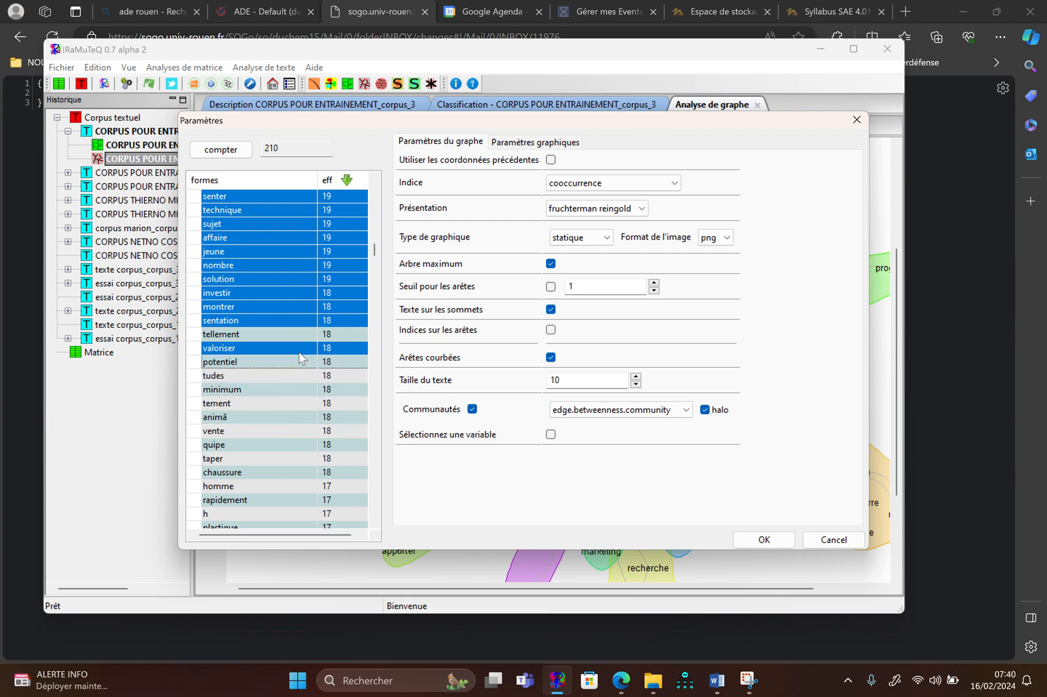
ctrl+click(298, 349)
Remove the forms sentation, montrer, investir, solution and nombre from the selection
scroll(299, 351, up, 2)
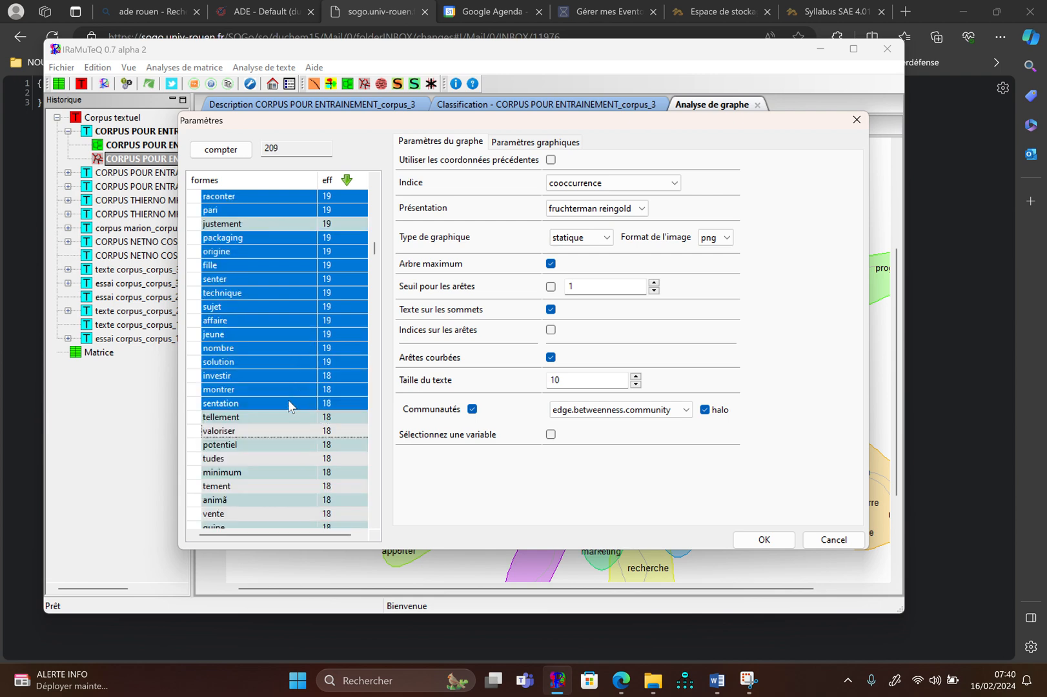
ctrl+click(287, 401)
ctrl+click(290, 388)
ctrl+click(291, 374)
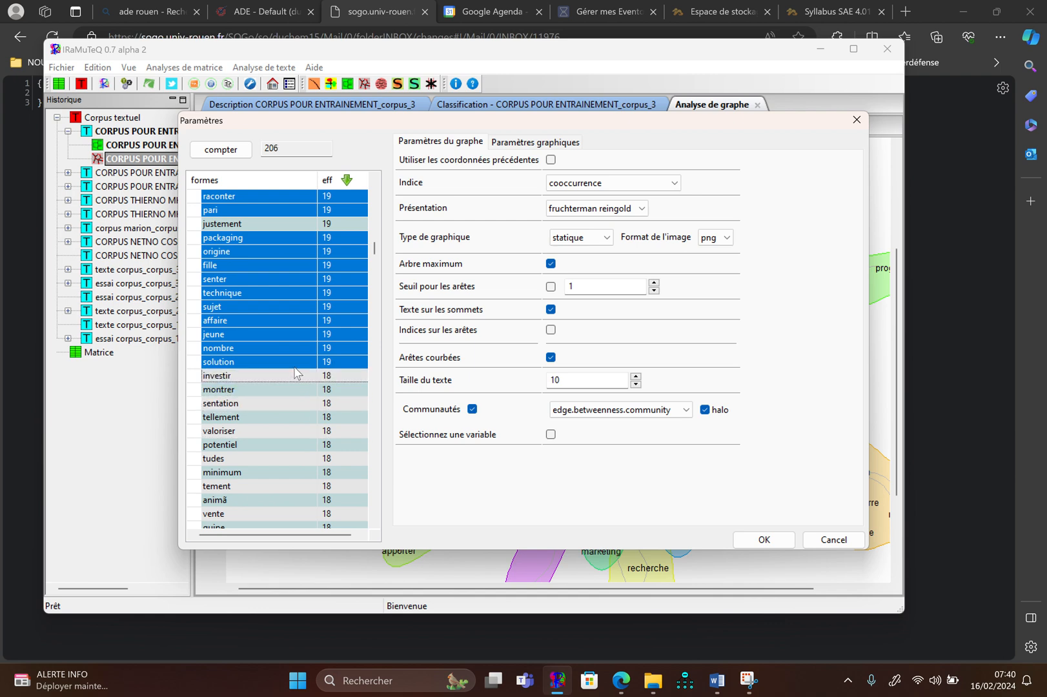
ctrl+click(297, 363)
ctrl+click(300, 349)
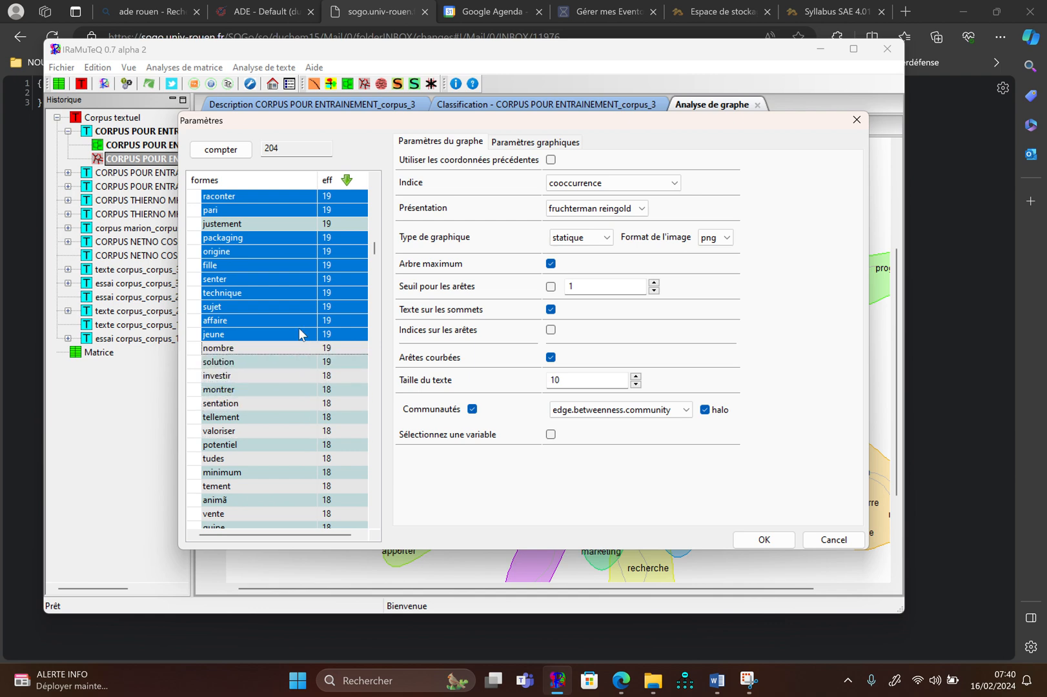
Remove the forms jeune, affaire, sujet, technique, senter, fille, origine and packaging from the selection
ctrl+click(302, 333)
ctrl+click(301, 319)
ctrl+click(300, 304)
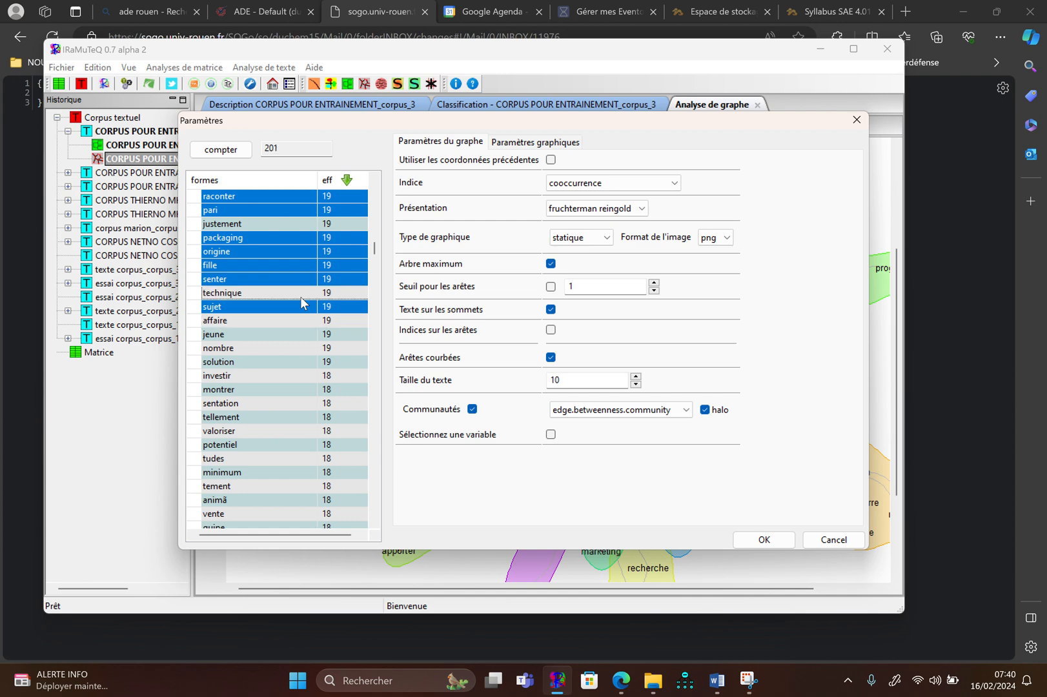
ctrl+click(299, 292)
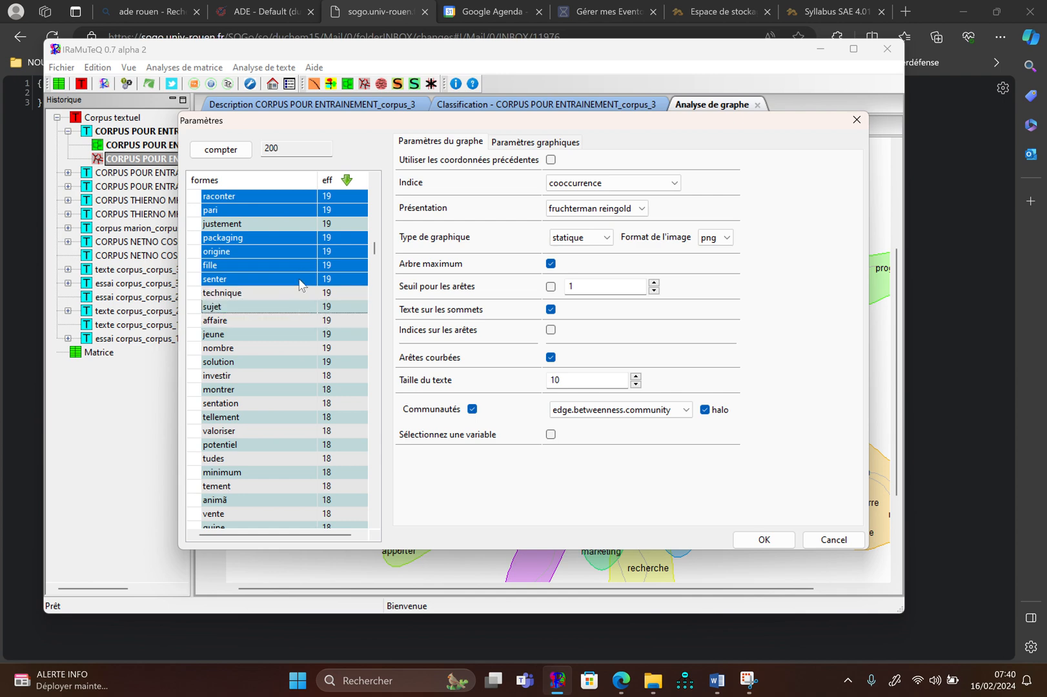
ctrl+click(300, 278)
ctrl+click(299, 265)
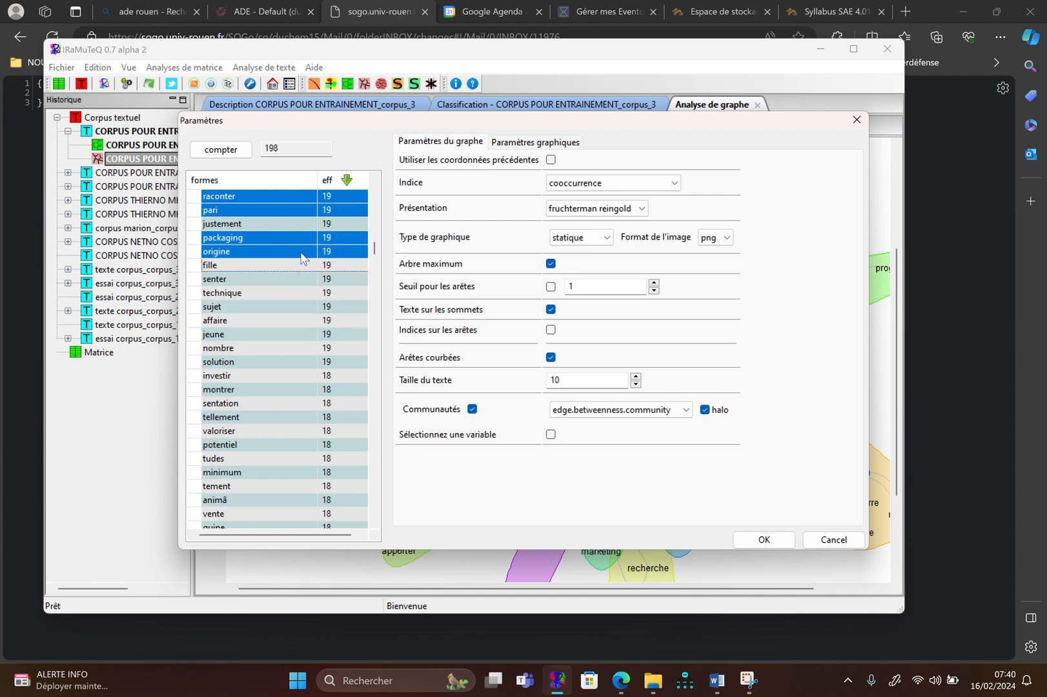
ctrl+click(300, 253)
ctrl+click(300, 237)
Remove the forms chercher, fonction, raconter and pari from the selection
scroll(300, 236, up, 4)
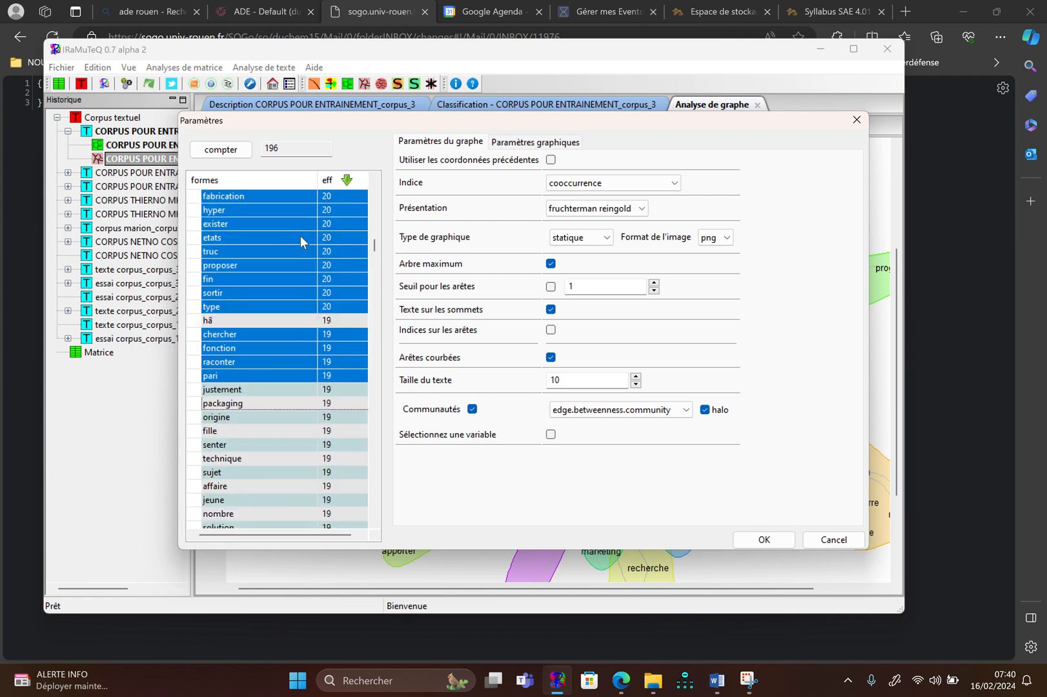
ctrl+click(296, 335)
ctrl+click(296, 348)
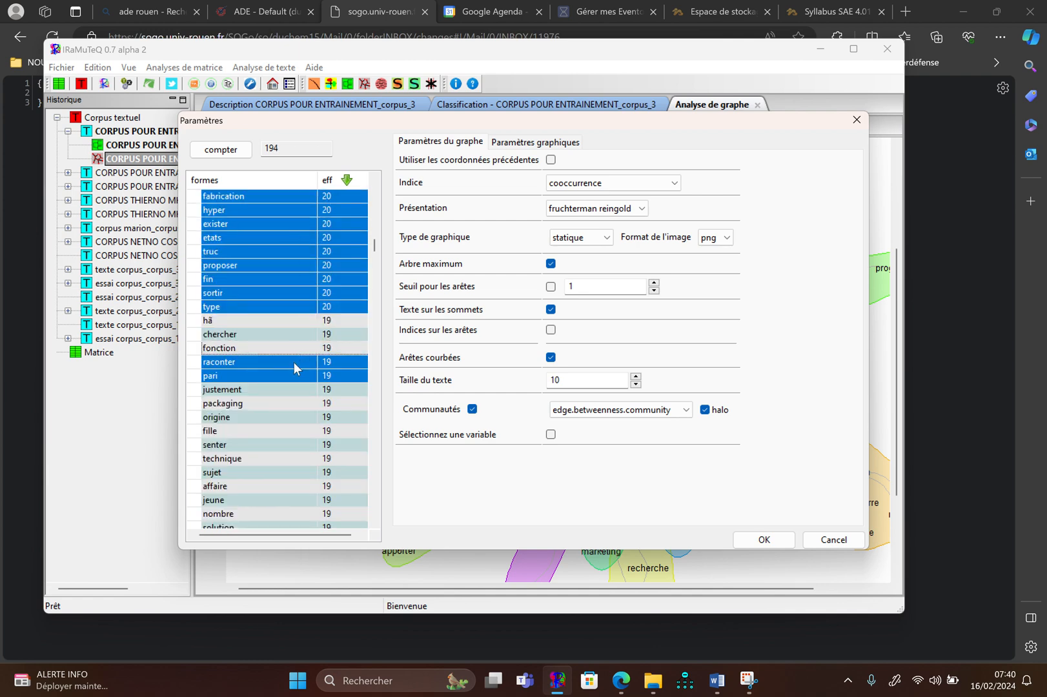
ctrl+click(294, 363)
ctrl+click(294, 376)
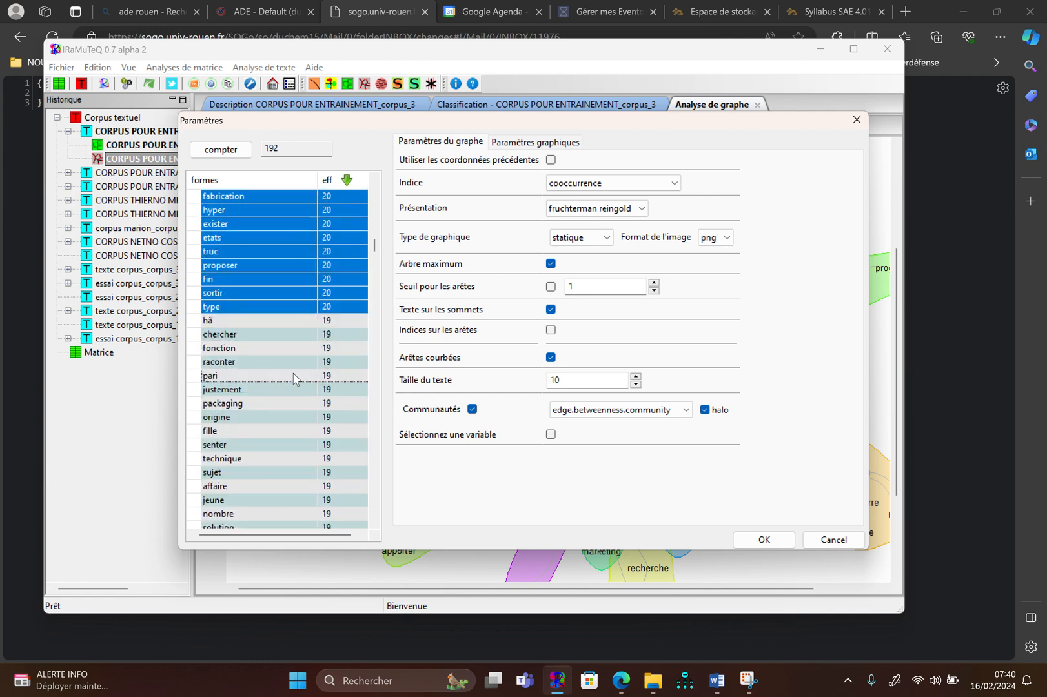
Generate the similarity graph with the reduced selection of forms and compare it with the previous graph
click(765, 535)
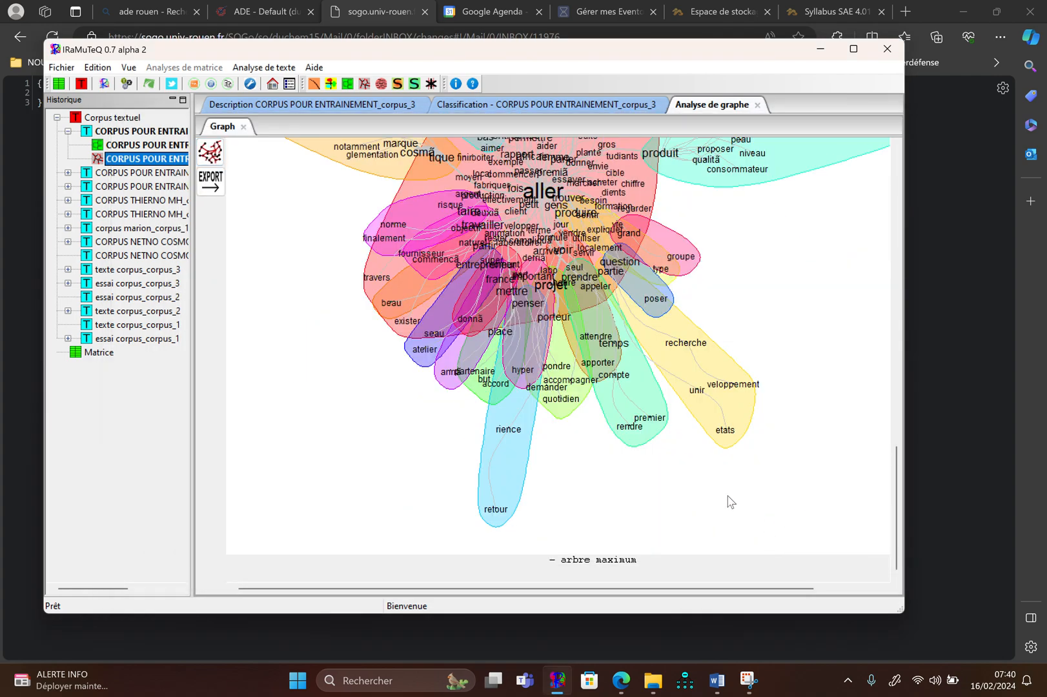
scroll(710, 455, up, 3)
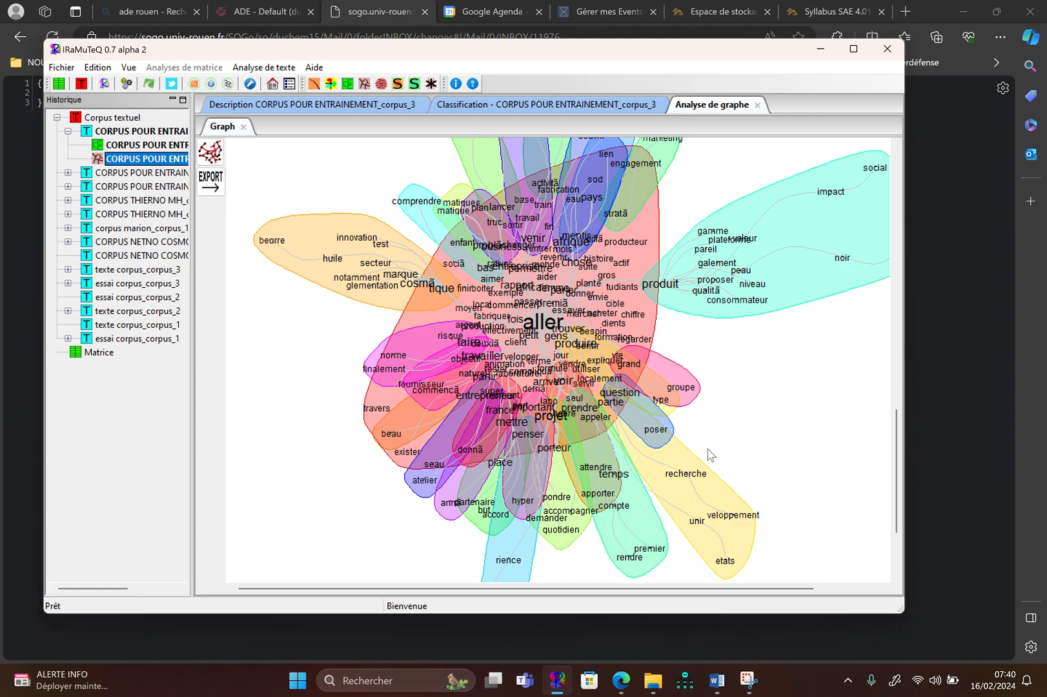
scroll(710, 455, up, 12)
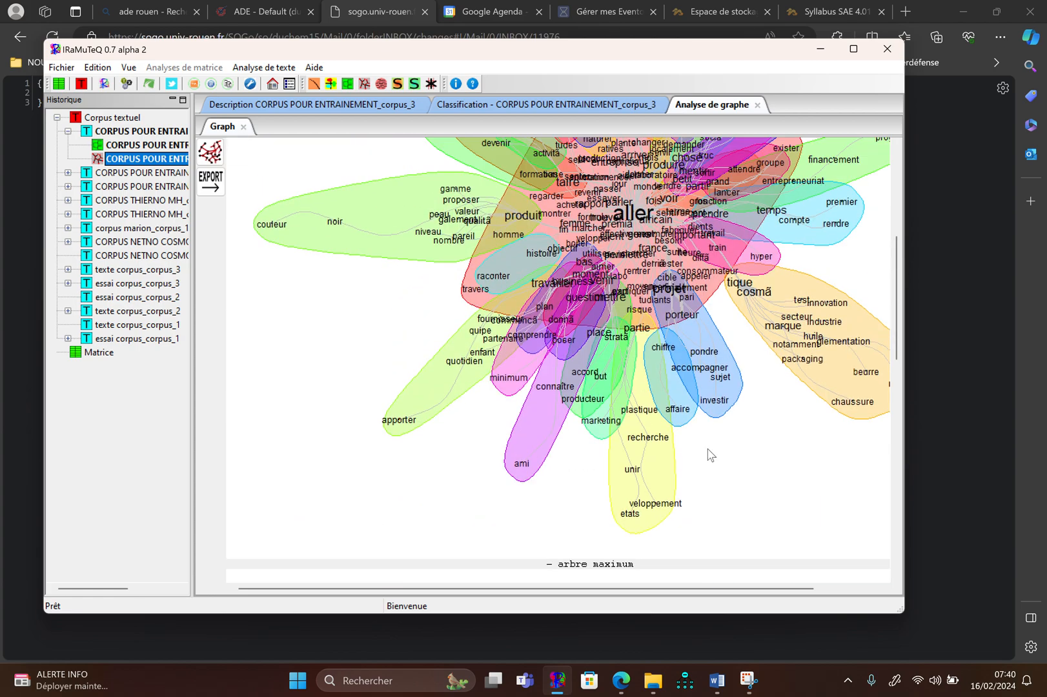
scroll(710, 454, up, 2)
scroll(709, 455, down, 10)
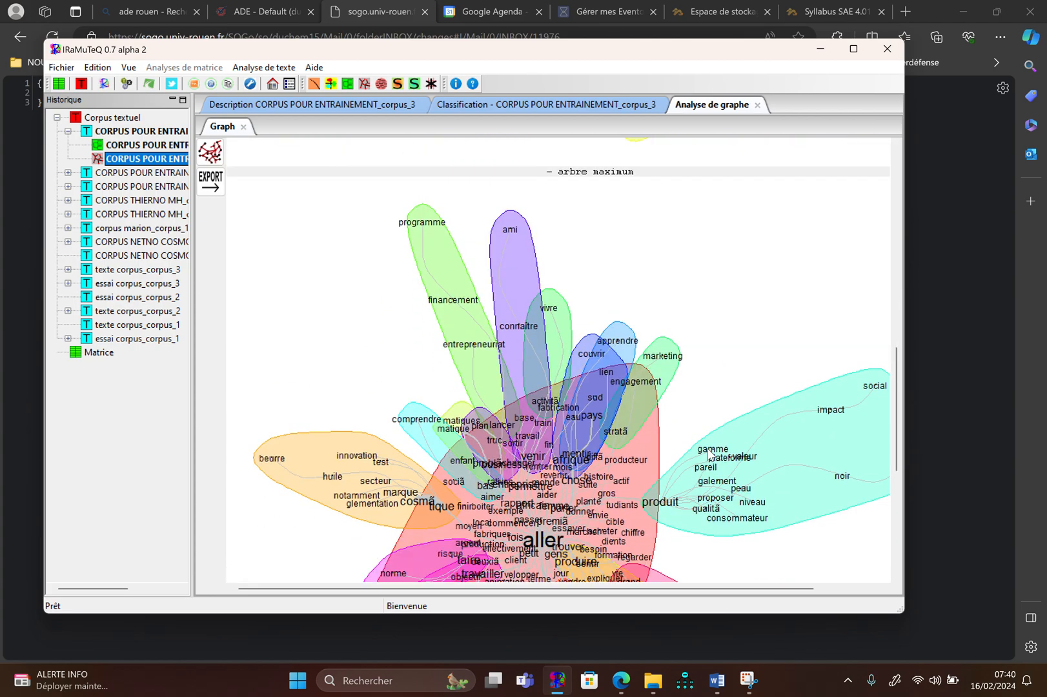
Switch to File Explorer and open the MEMOIRE RECHERCHE QUALI folder under UNIVERSITE DE ROUEN, 2023-2024, COURS UNIVERSITE CATHOLIQUE DE YAOUNDE
scroll(710, 455, down, 3)
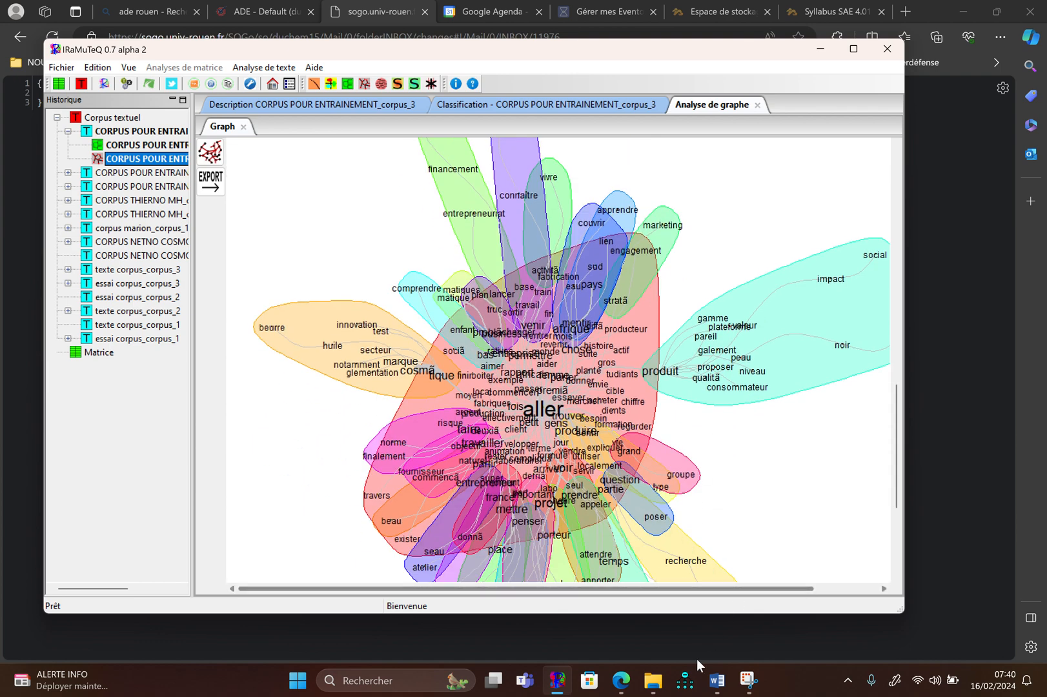
click(654, 681)
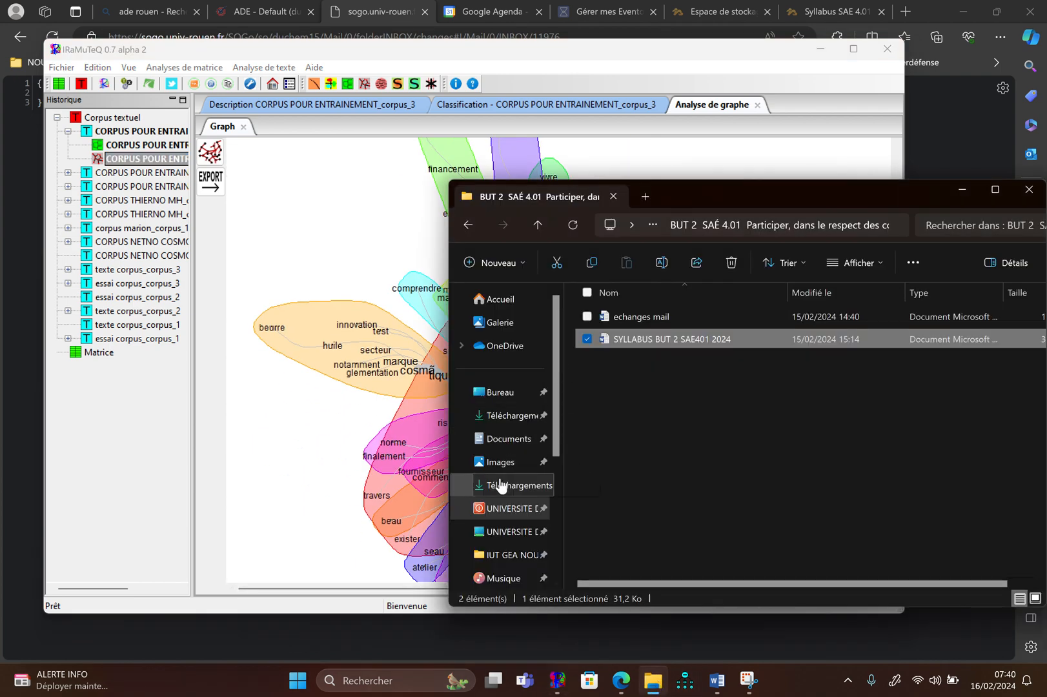
click(508, 510)
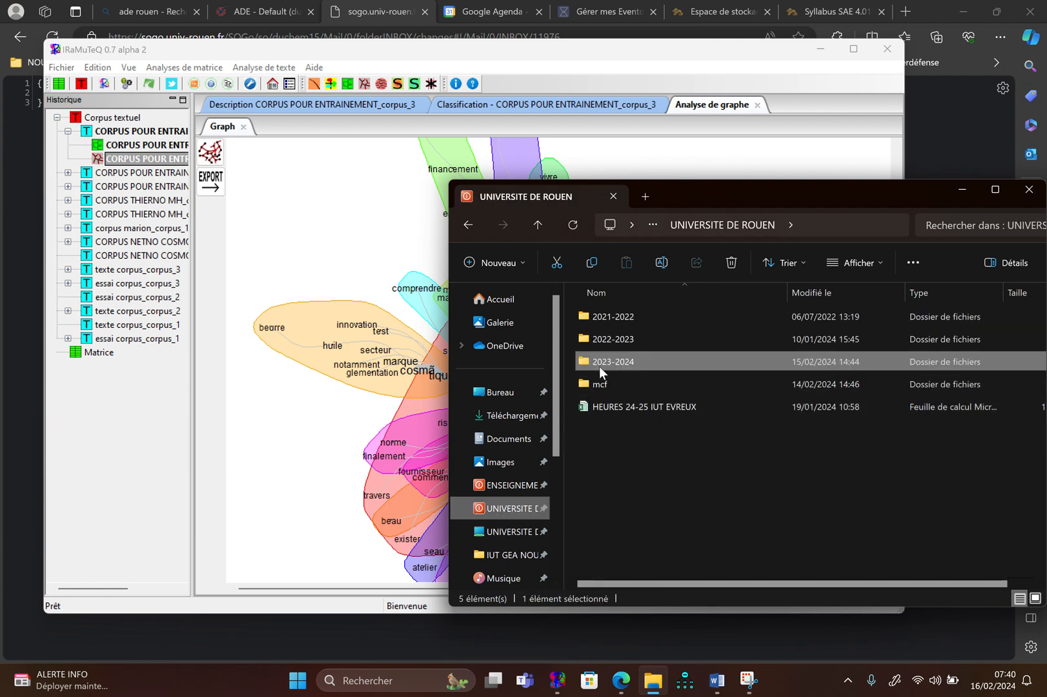
double_click(599, 364)
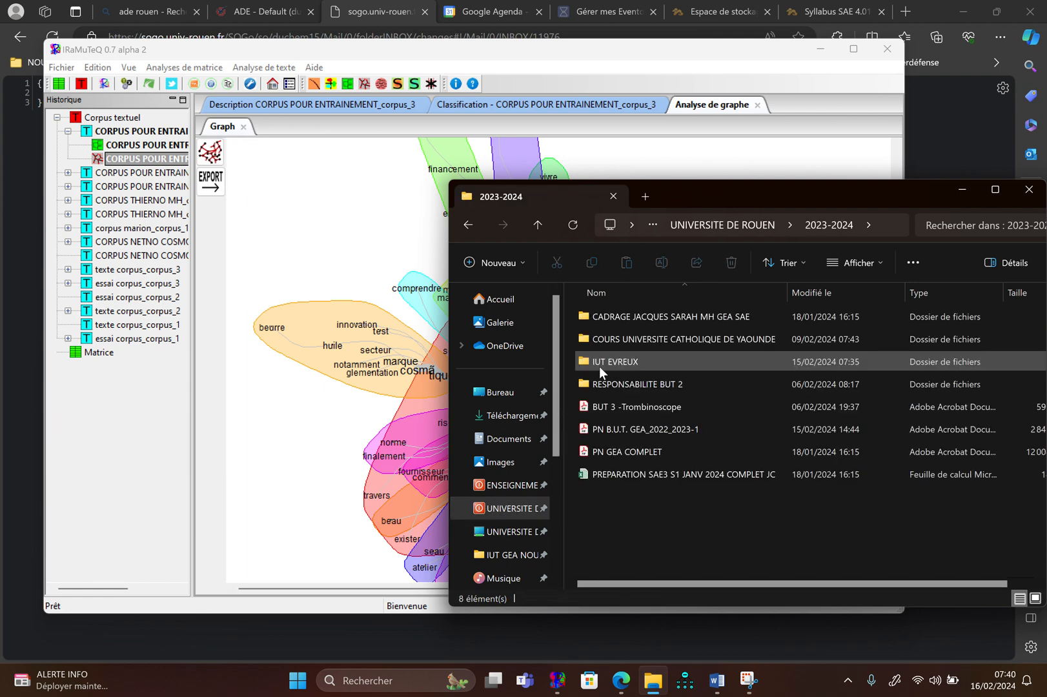
click(602, 340)
double_click(602, 340)
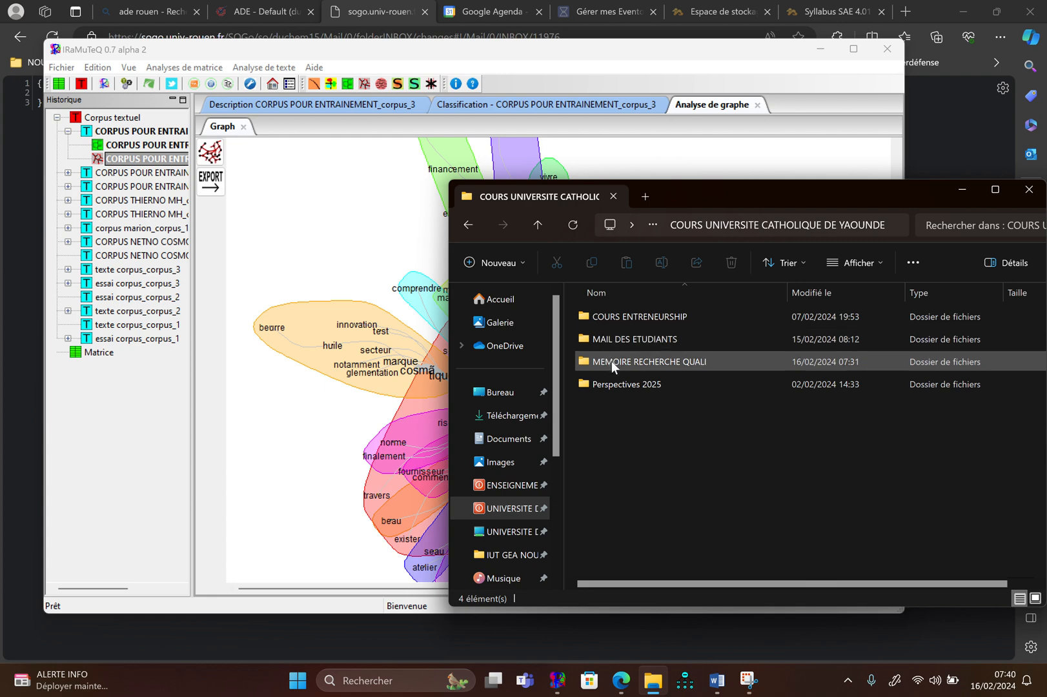
click(611, 361)
double_click(611, 362)
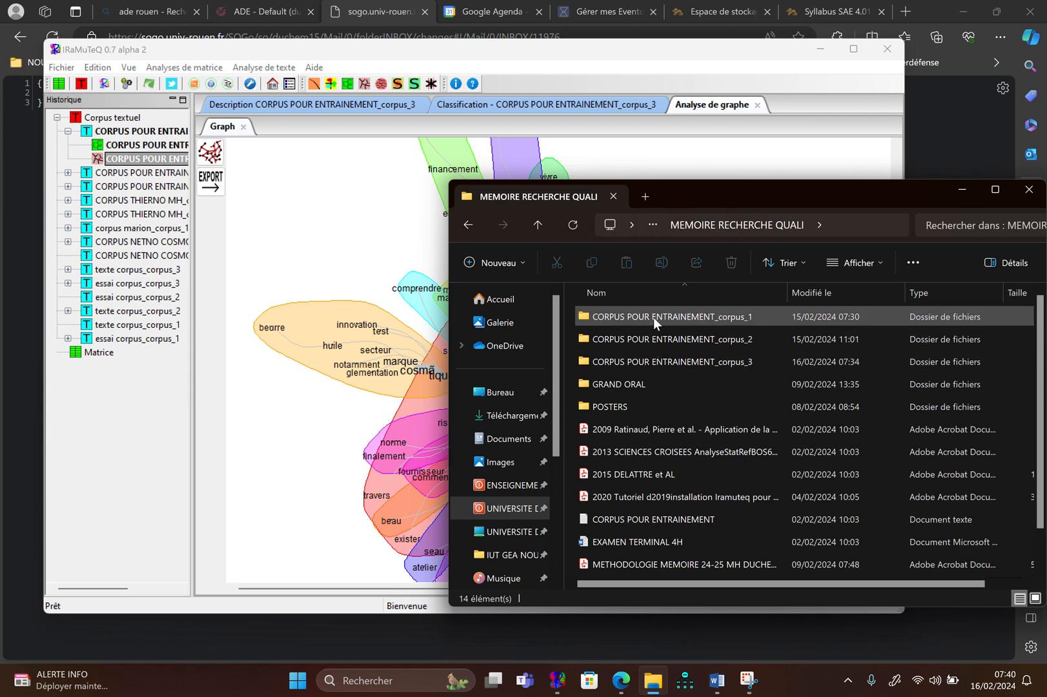
In CORPUS POUR ENTRAINEMENT_corpus_3, open the CORPUS POUR ENTRAINEMENT_alceste_1 folder and view the AFC images AFC2DEL and AFC2DL, closing each one
double_click(653, 359)
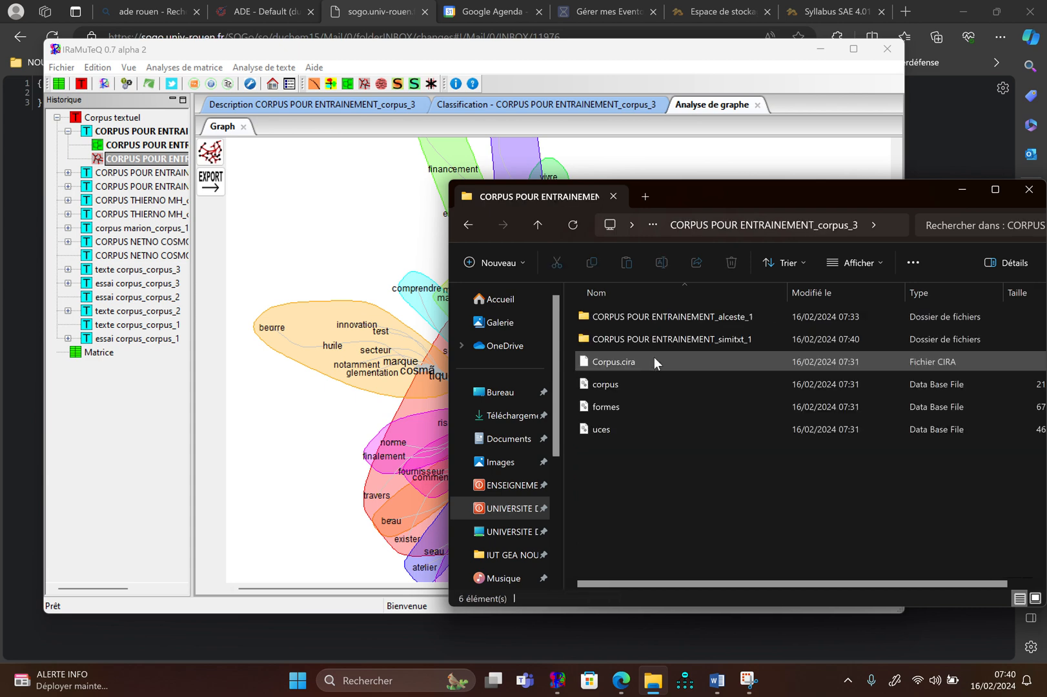
double_click(657, 318)
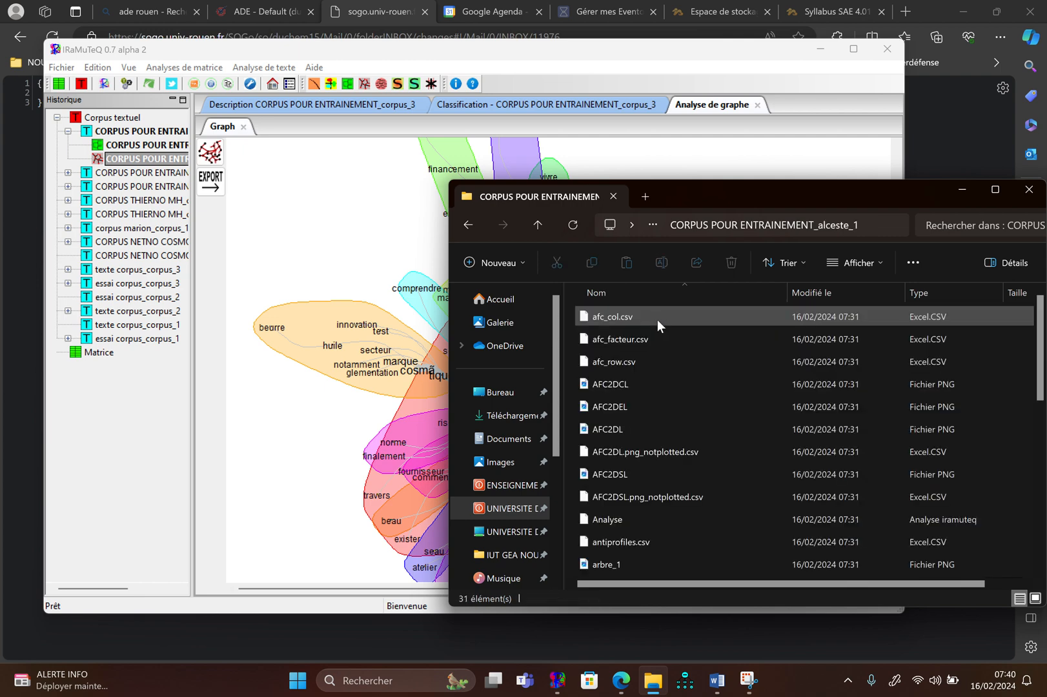
double_click(620, 411)
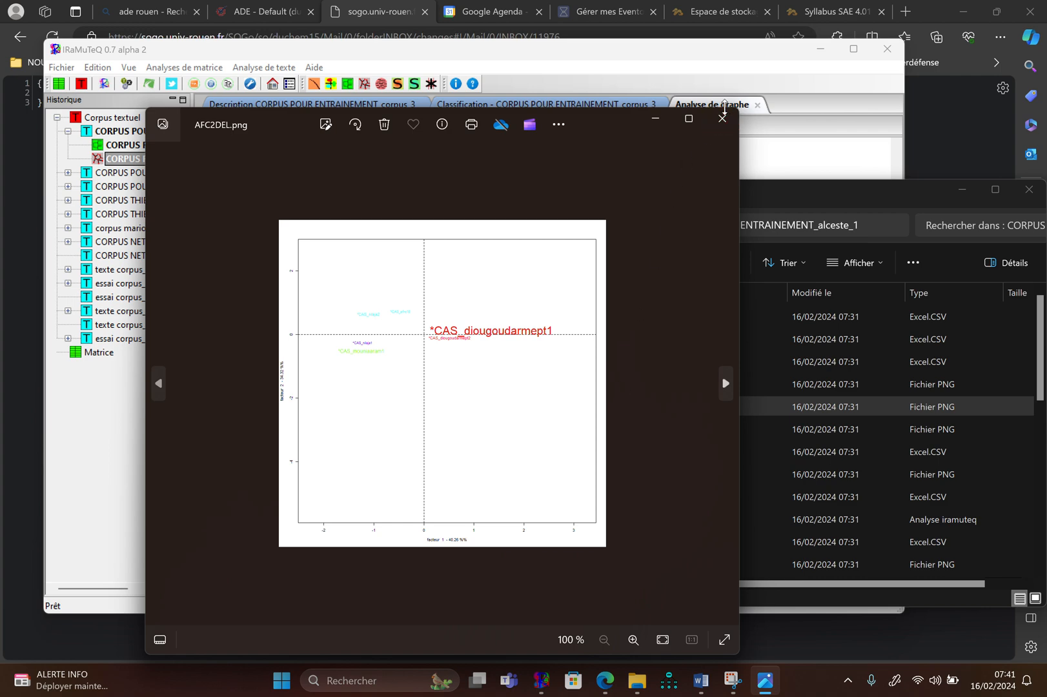
click(722, 119)
double_click(608, 429)
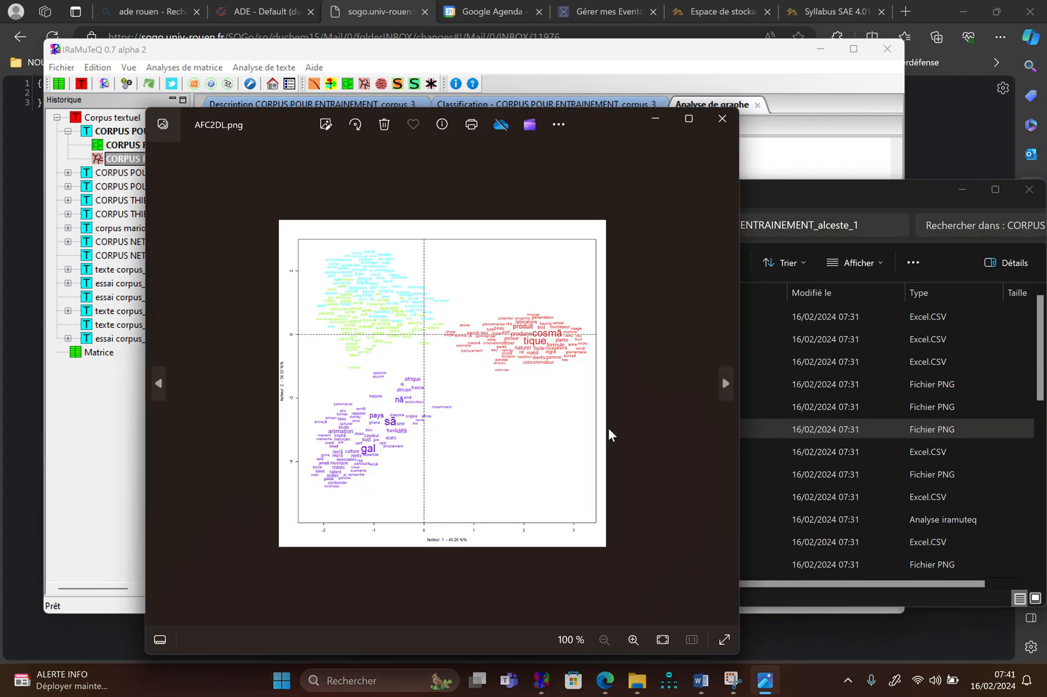
click(721, 118)
View the saved dendrogram image dendrogramme_2 in the same results folder, closing it when done
scroll(668, 340, down, 3)
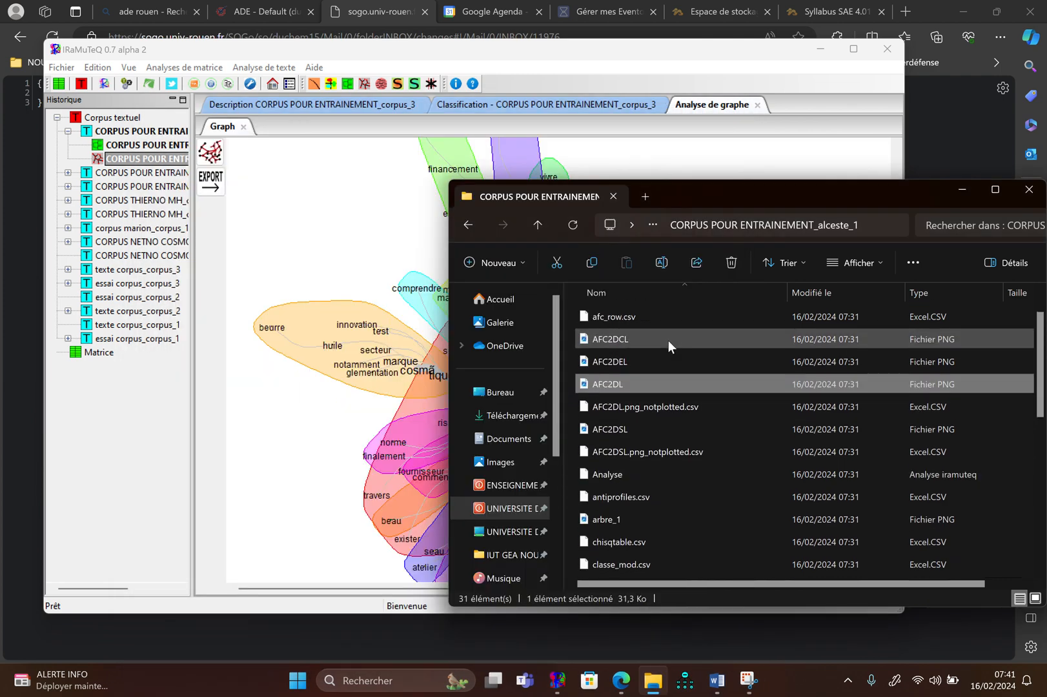
double_click(616, 526)
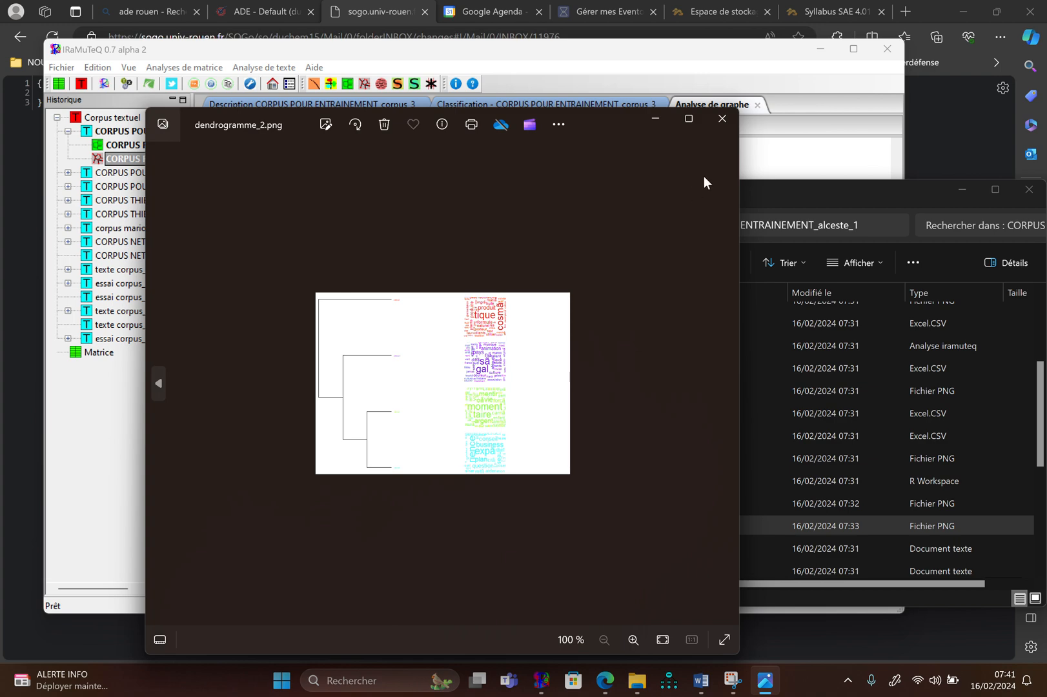
click(722, 119)
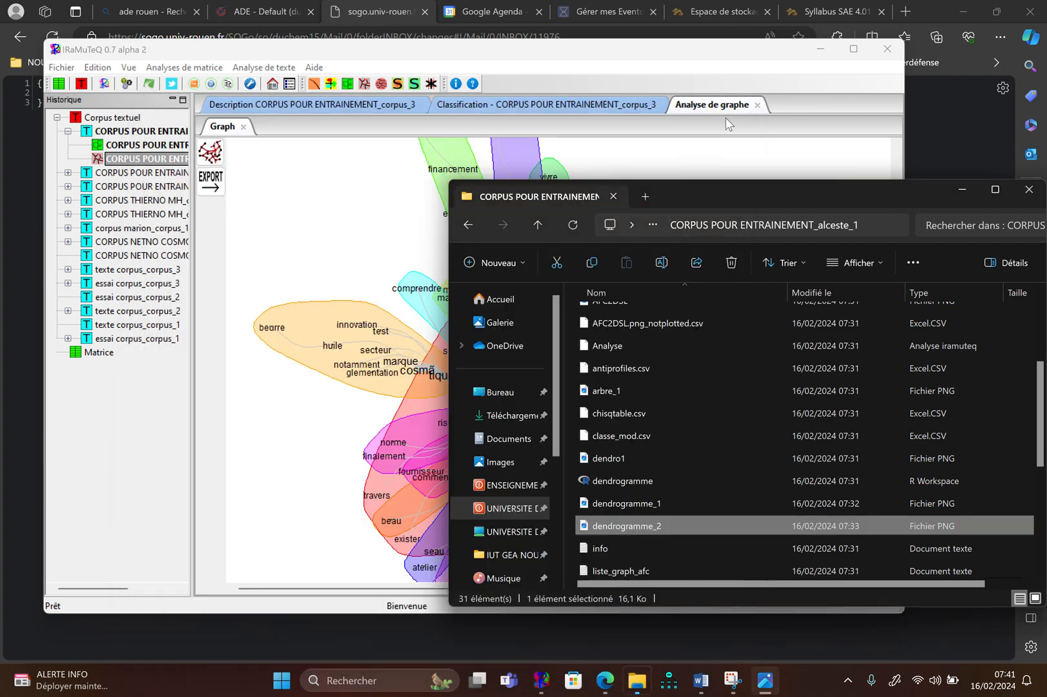
Go back to the corpus folder, open CORPUS POUR ENTRAINEMENT_simitxt_1 and view the similarity graph image graph_simi_2, closing it when done
click(469, 223)
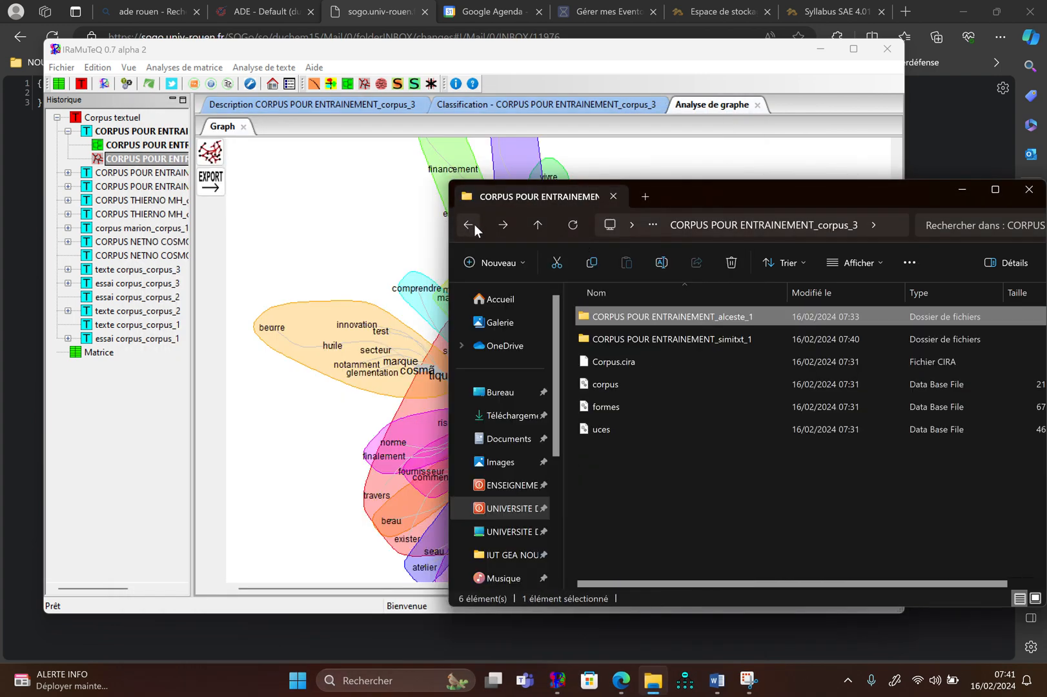
double_click(656, 337)
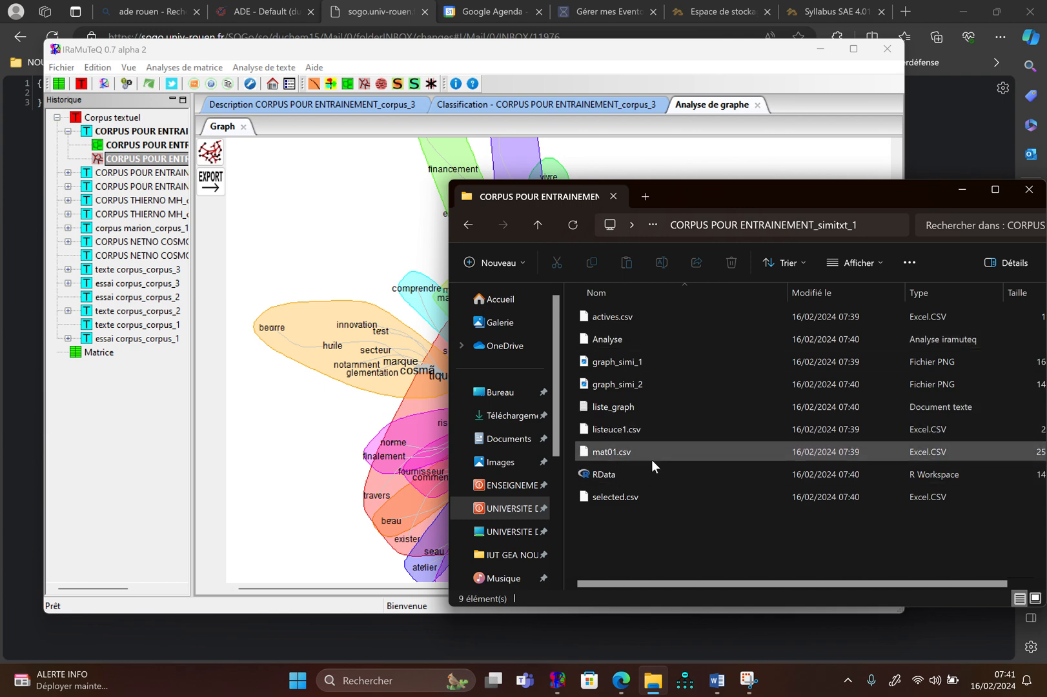
double_click(621, 383)
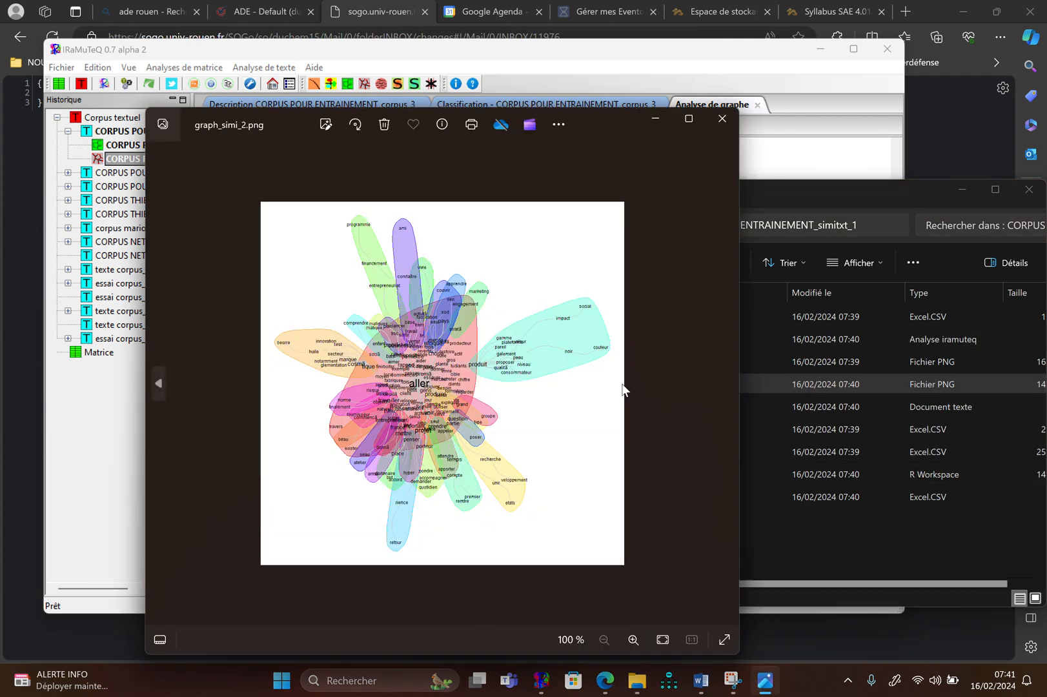
click(722, 118)
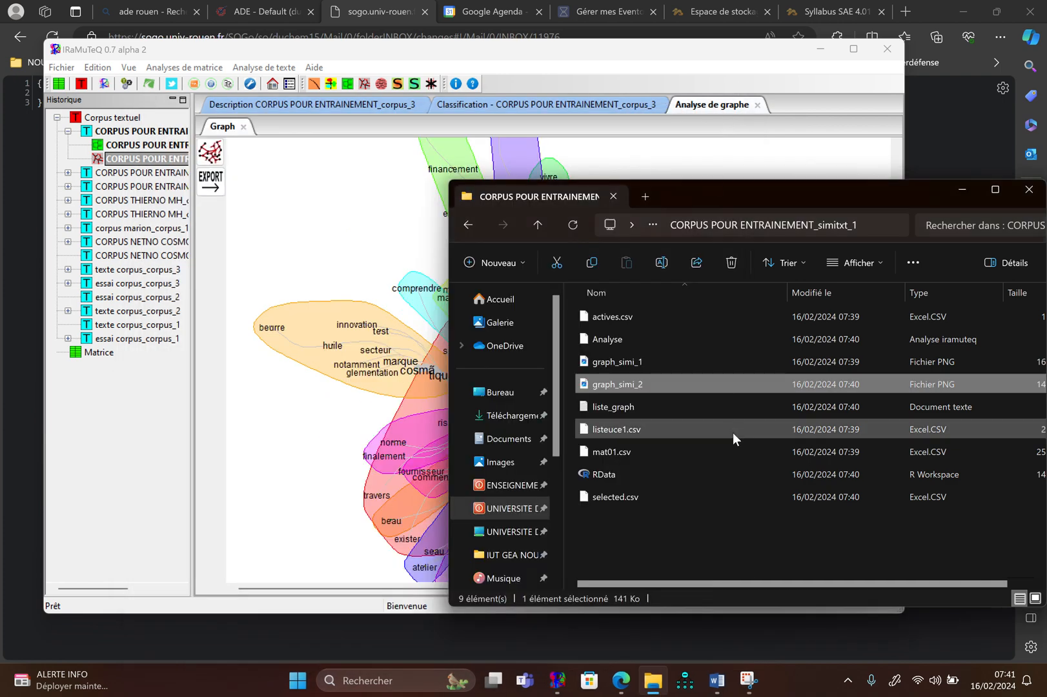